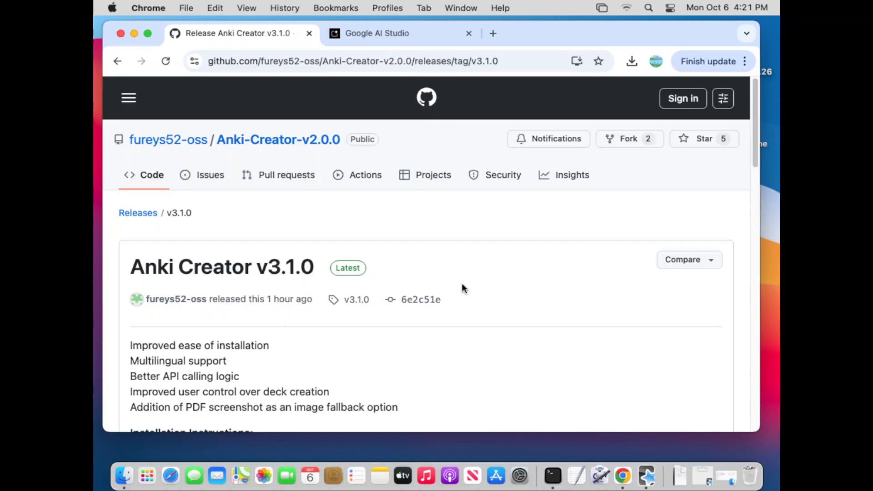
- Download Anki.Creator.Macos.v3.1.0.zip from the v3.1.0 release assets and extract it in the Downloads folder
scroll(462, 288, "down", 8)
scroll(498, 310, "down", 12)
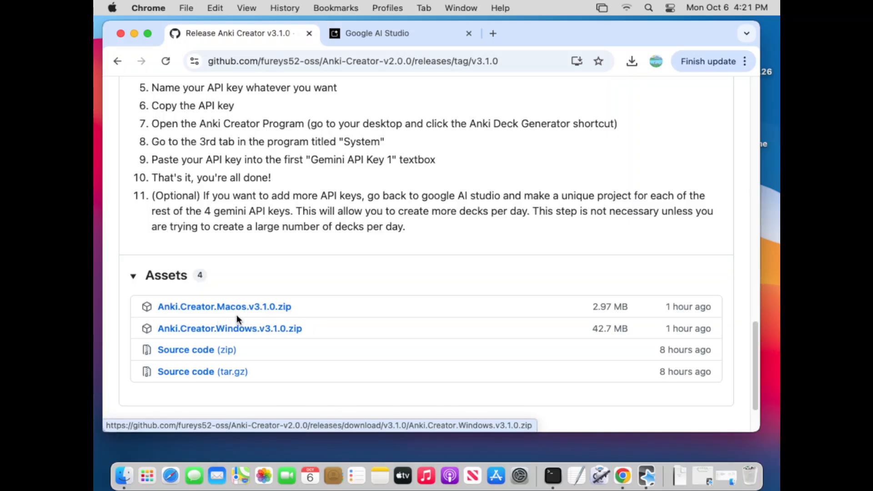
left_click(237, 307)
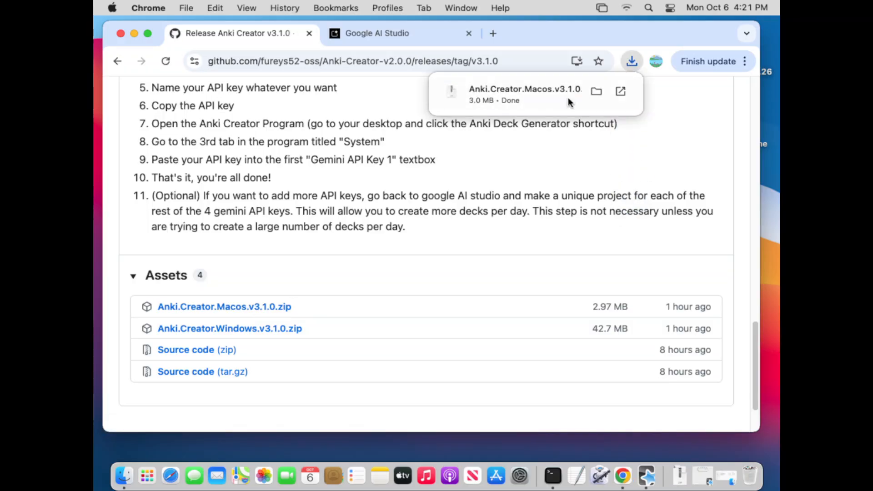
left_click(510, 110)
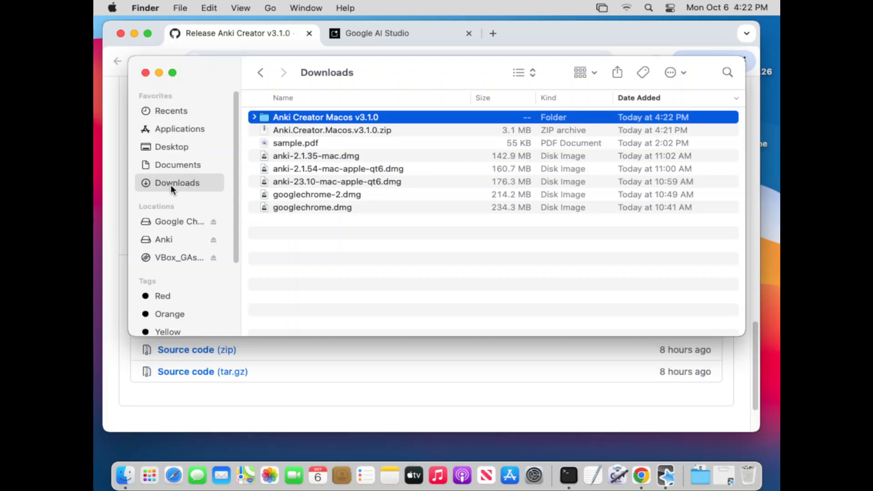
- Extract Anki.Creator.Macos.v3.1.0.zip once more and move the duplicate folder "Anki Creator Macos v3.1.0 2" to the Trash
left_click(315, 131)
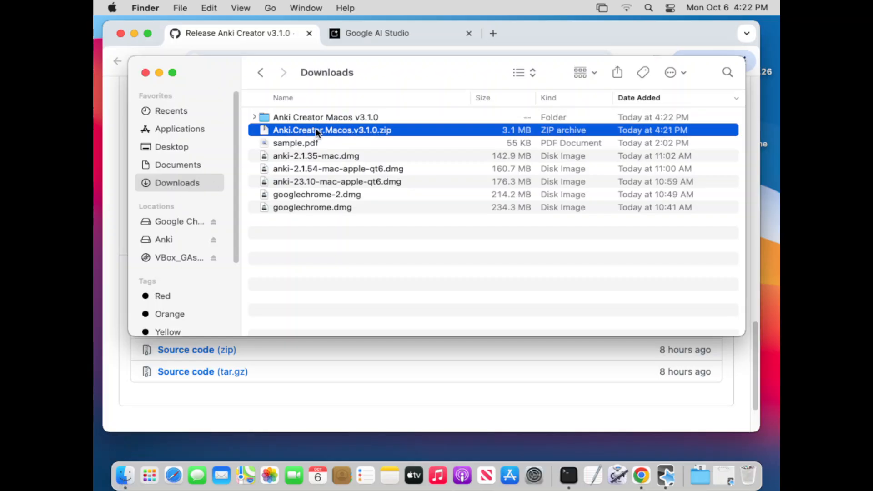
double_click(342, 130)
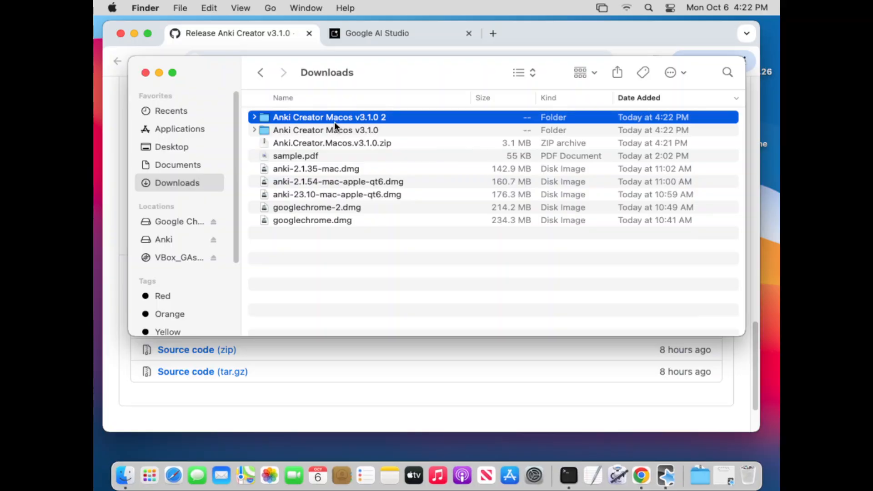
left_click(318, 129)
left_click(339, 118)
right_click(339, 118)
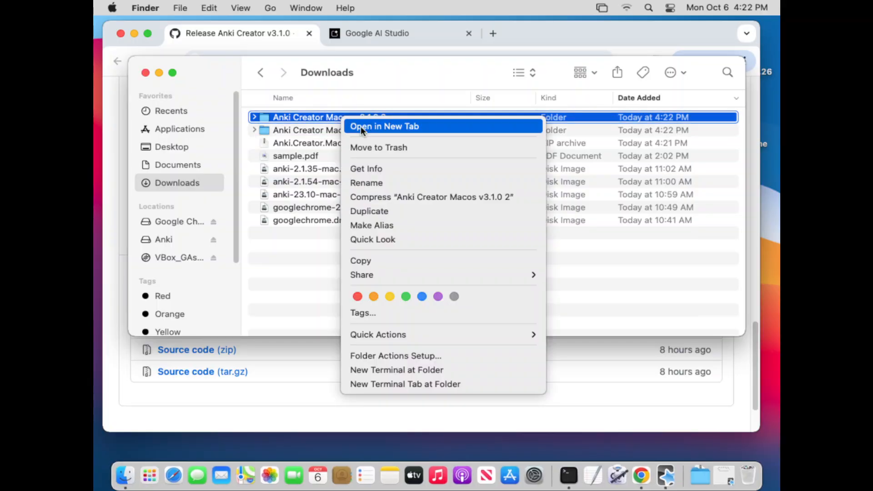
left_click(377, 148)
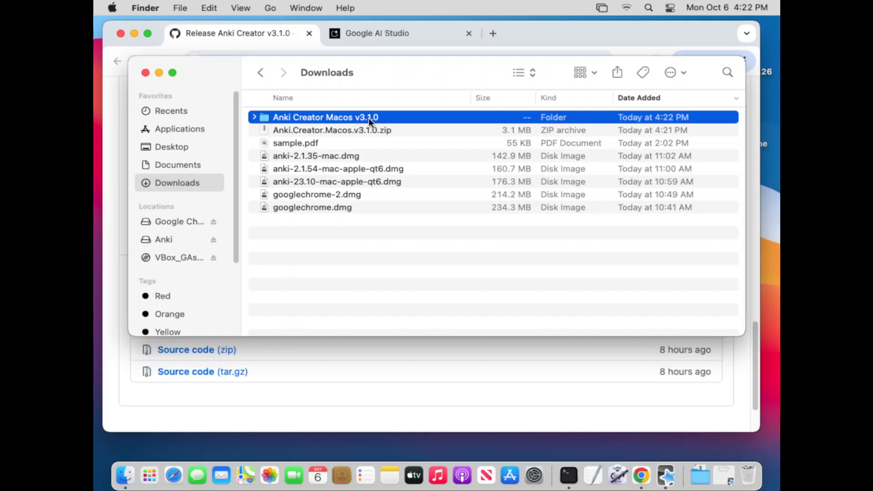
double_click(323, 117)
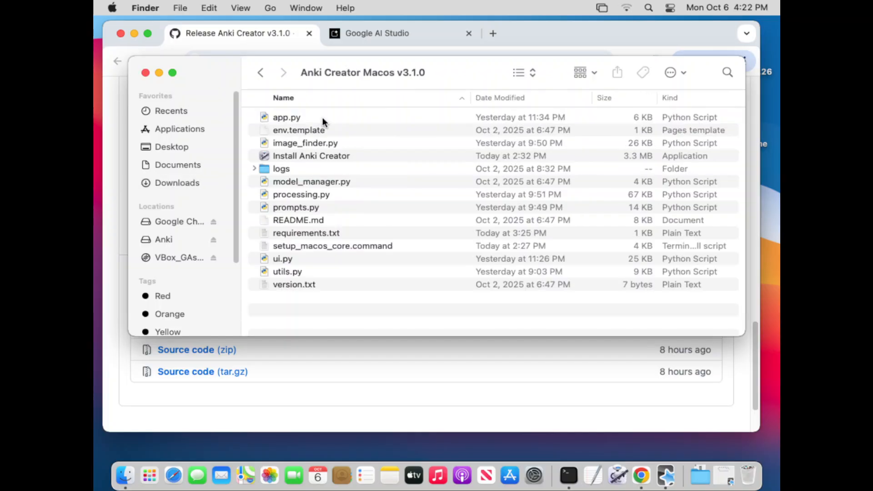
left_click(261, 73)
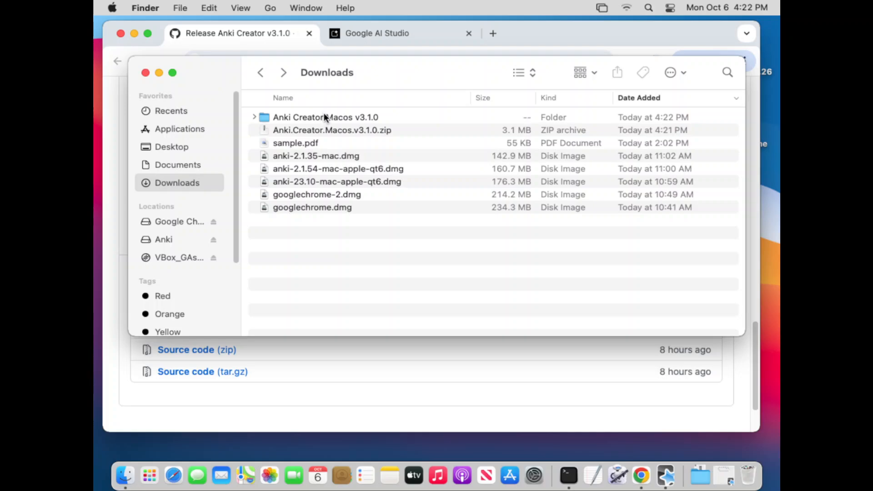
left_click(568, 477)
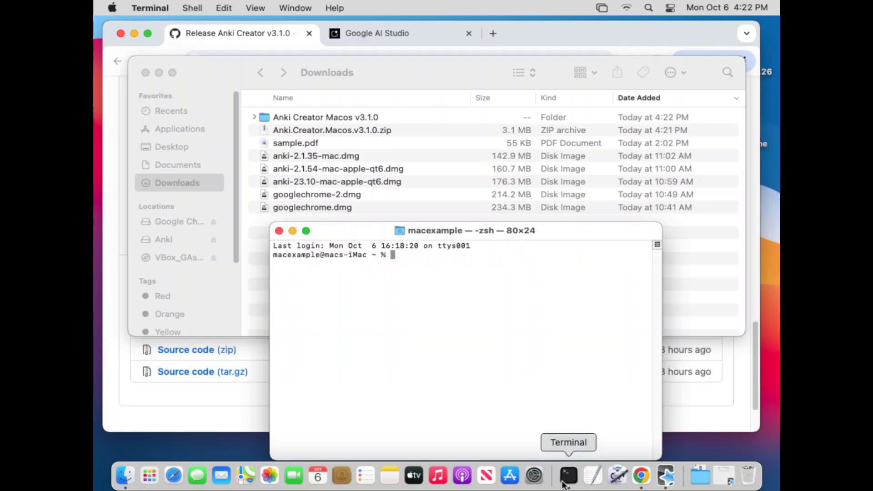
left_click(284, 232)
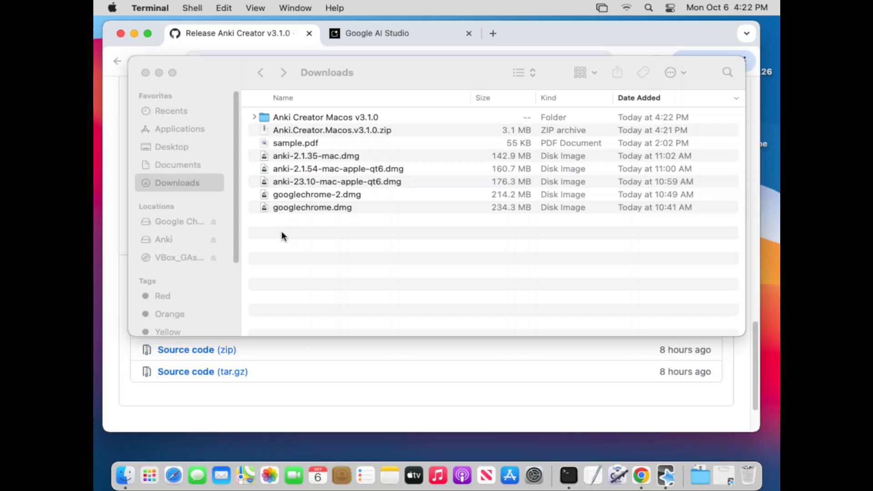
left_click(312, 260)
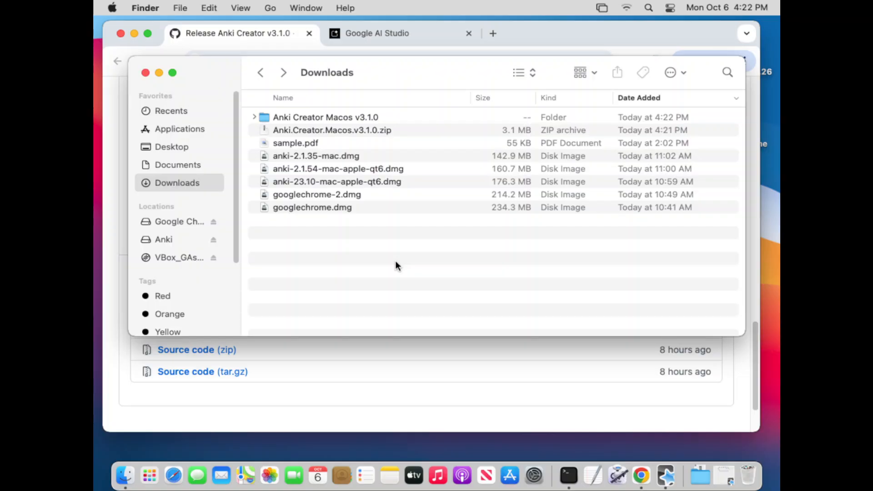
- Find and launch Terminal with Spotlight, then change the working directory to the Anki Creator Macos v3.1.0 folder in Downloads
key("super+space")
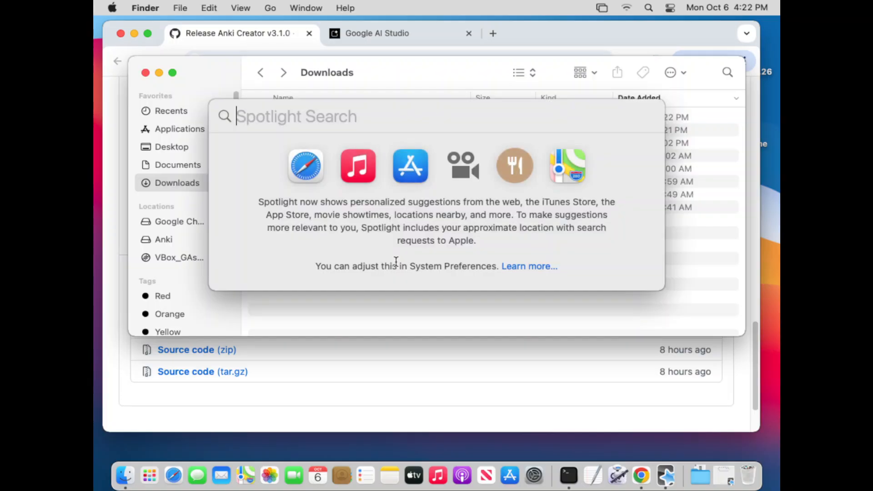
type("terminal")
key("Return")
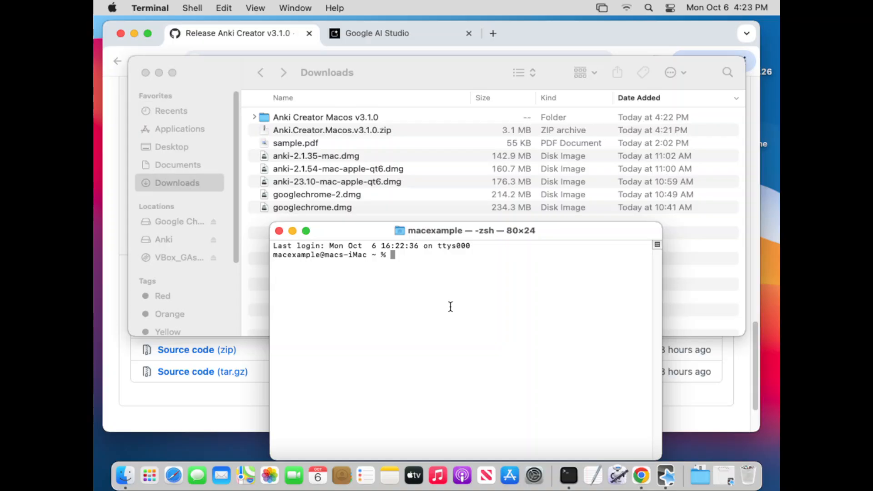
type("cd")
left_click_drag(306, 117, 459, 280)
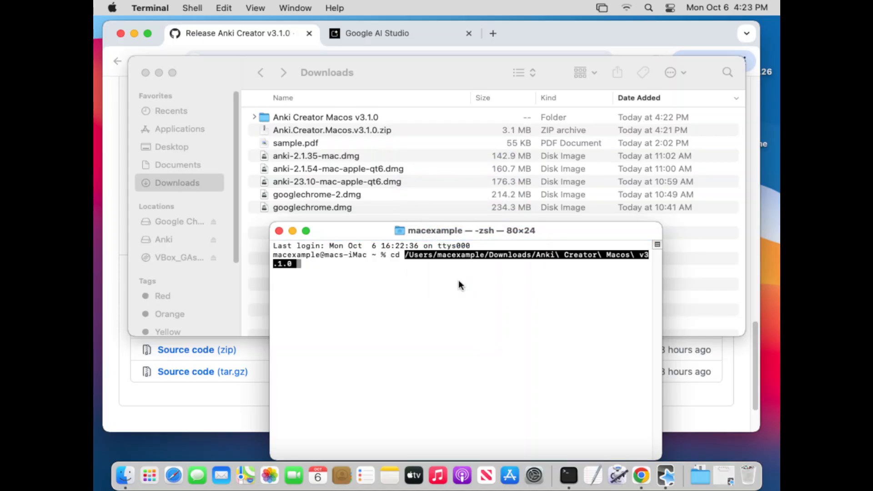
key("Return")
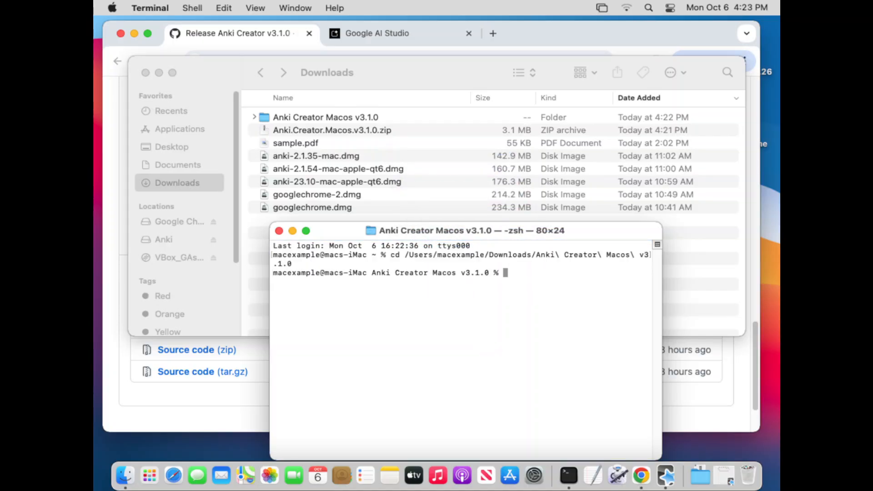
- Minimize the Downloads window and copy the command "xattr -cr . && chmod -R +x ." from the release page's installation instructions
left_click(156, 73)
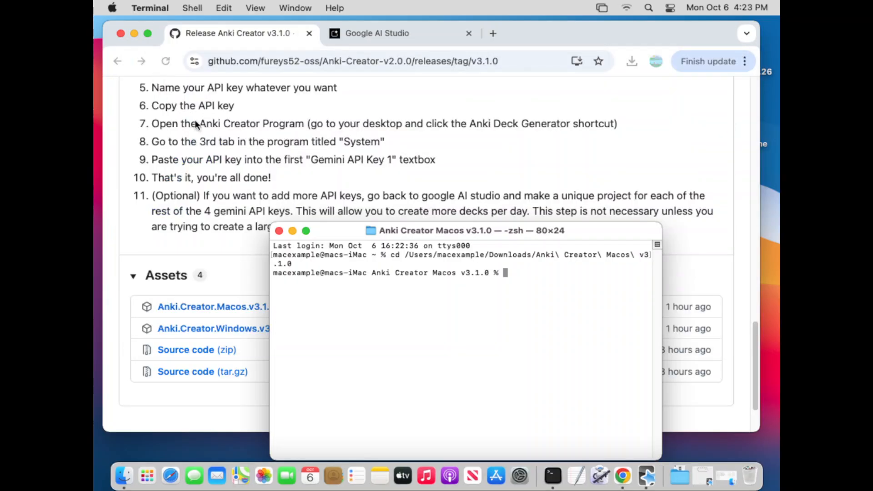
scroll(196, 162, "down", 1)
scroll(200, 168, "up", 6)
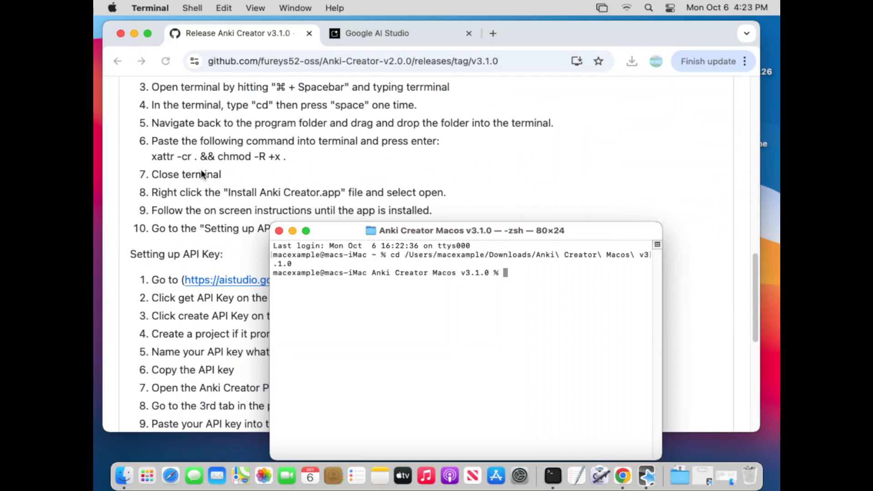
left_click(287, 156)
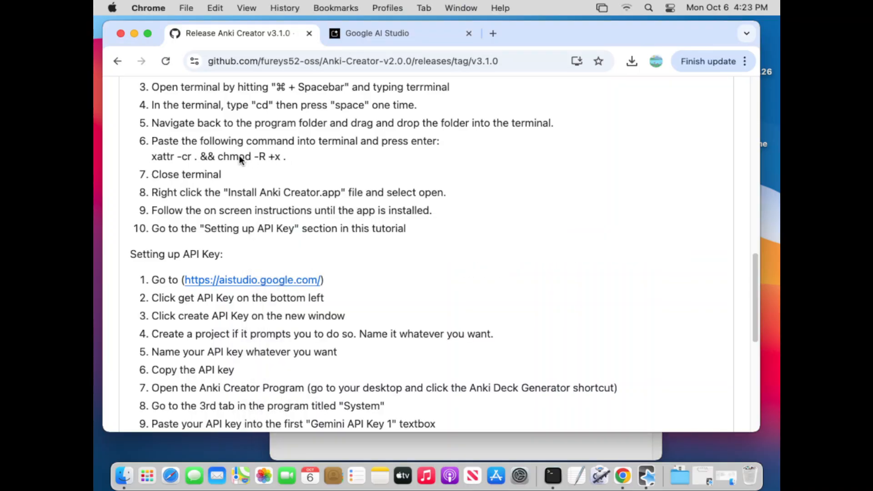
left_click_drag(151, 157, 287, 157)
right_click(288, 157)
left_click(249, 152)
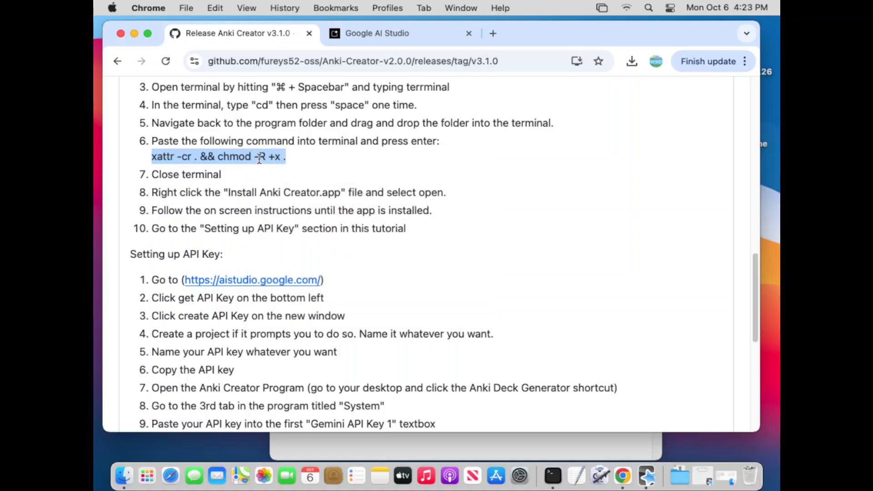
right_click(258, 155)
left_click(283, 187)
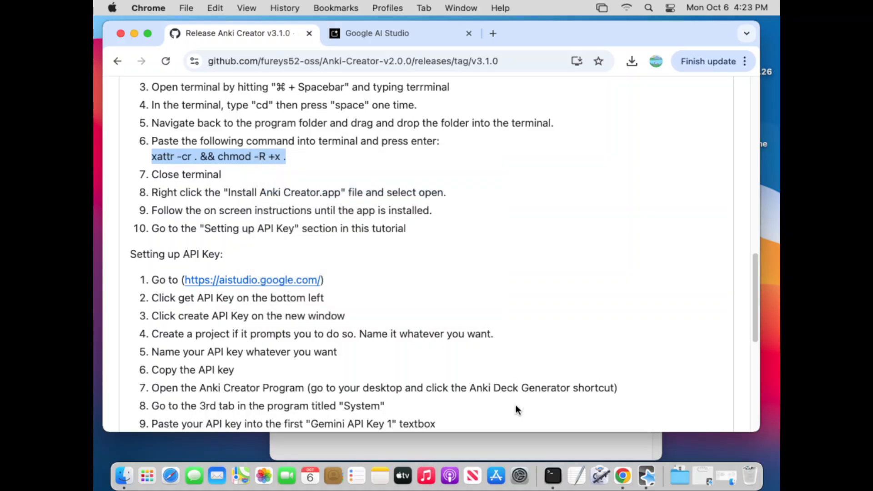
- Switch to Terminal, paste and run "xattr -cr . && chmod -R +x ." in the program folder, and close the Terminal window
left_click(555, 475)
right_click(558, 299)
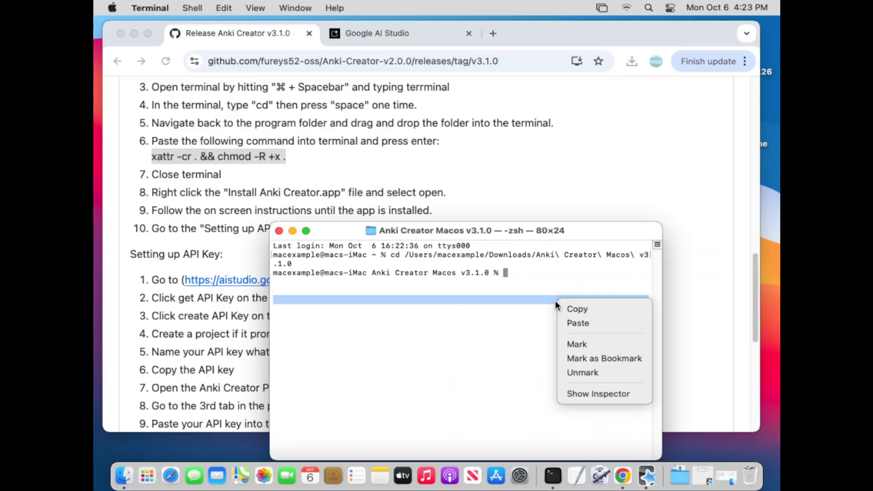
left_click(574, 323)
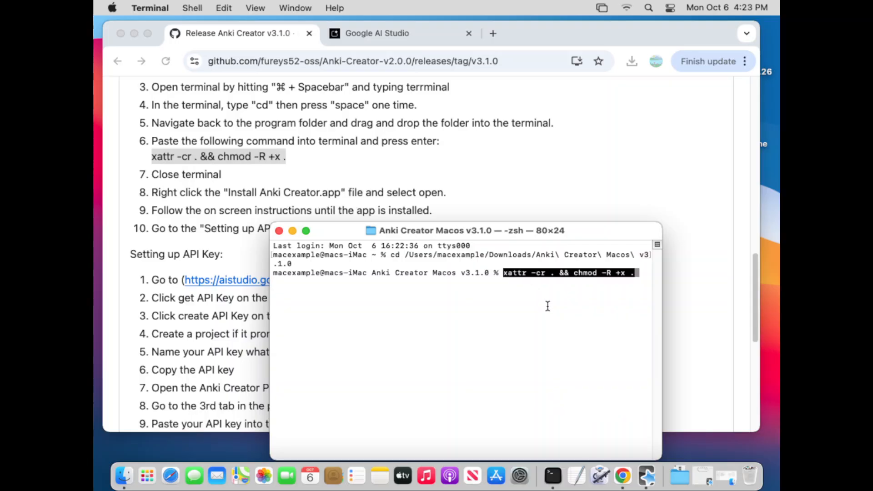
key("Return")
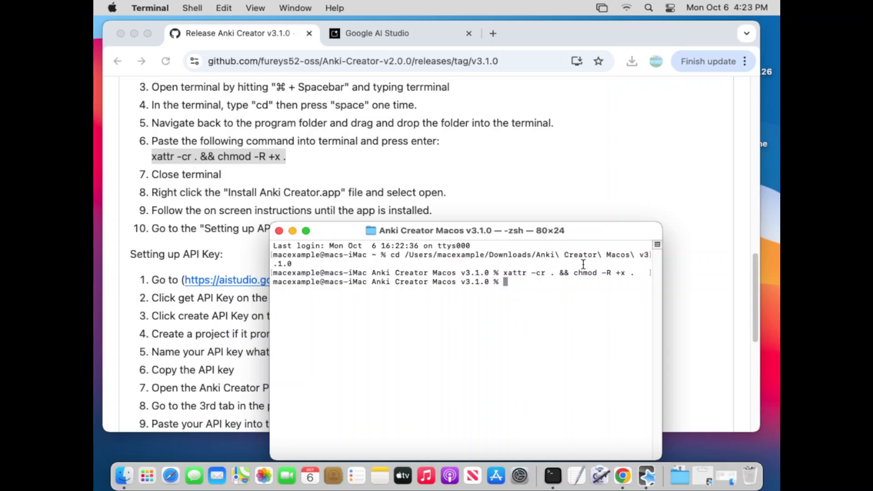
left_click(279, 231)
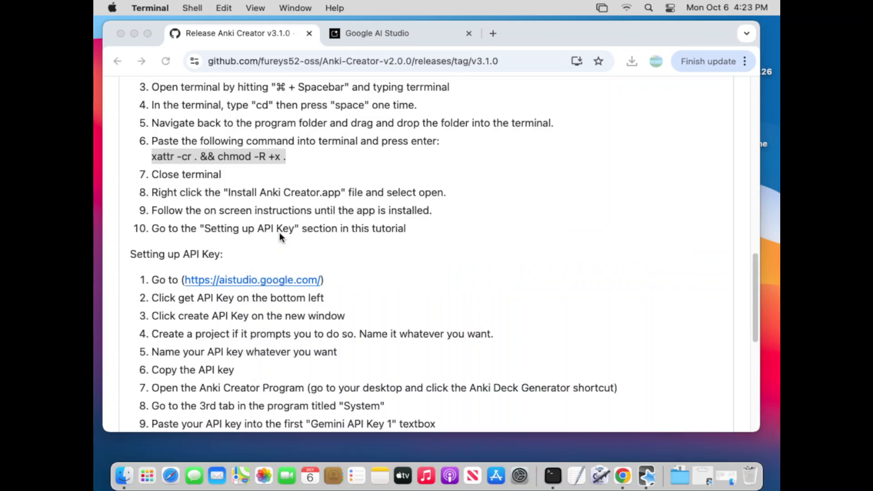
left_click(557, 261)
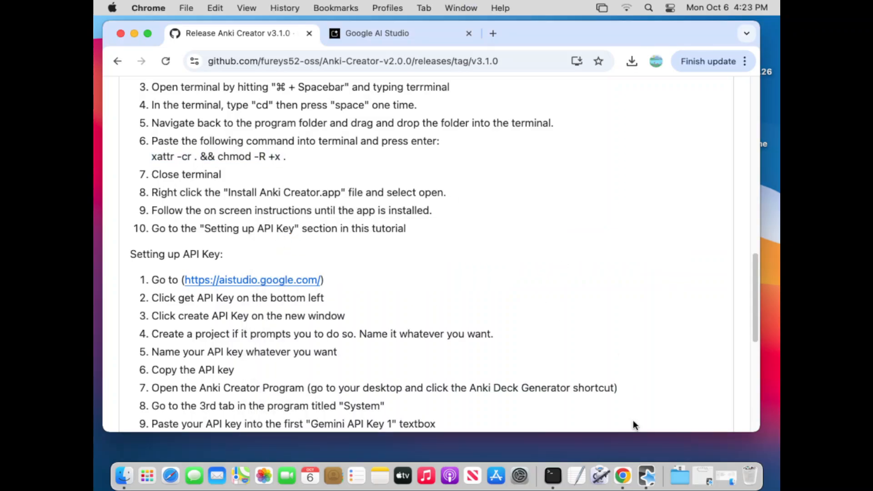
- Switch to Finder, launch Install Anki Creator from the Anki Creator Macos v3.1.0 folder and accept the welcome message to start the setup
left_click(118, 483)
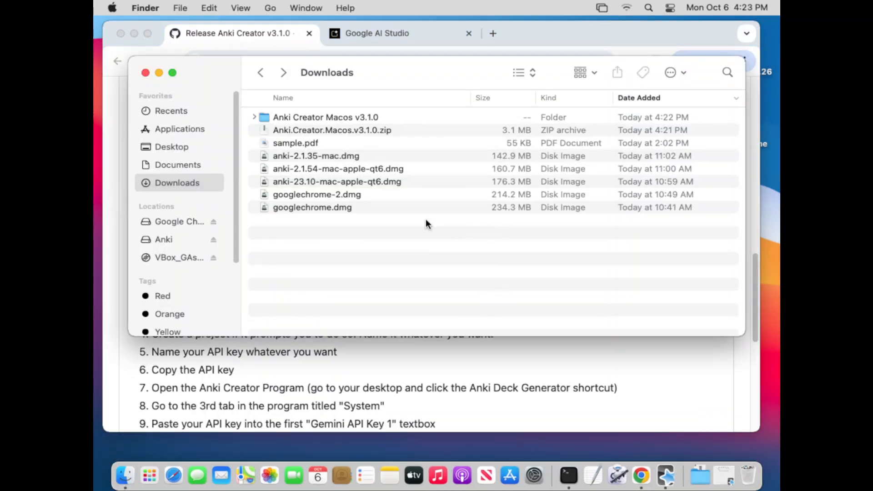
double_click(342, 117)
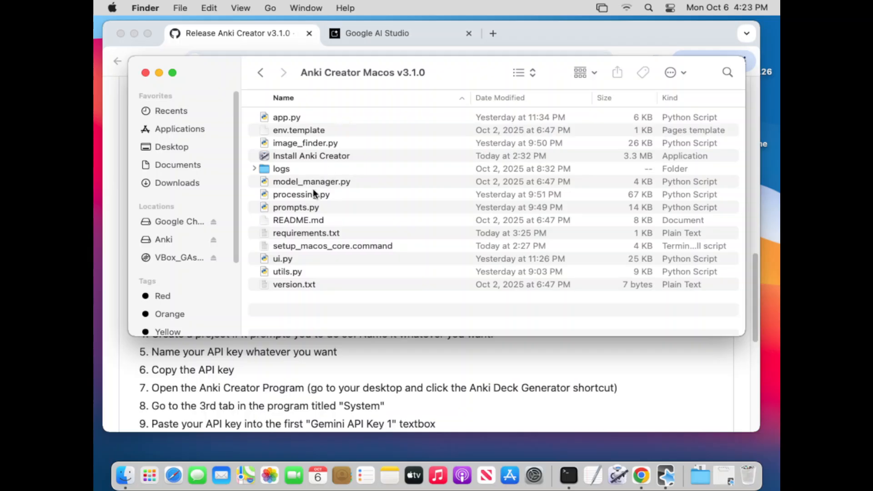
double_click(296, 157)
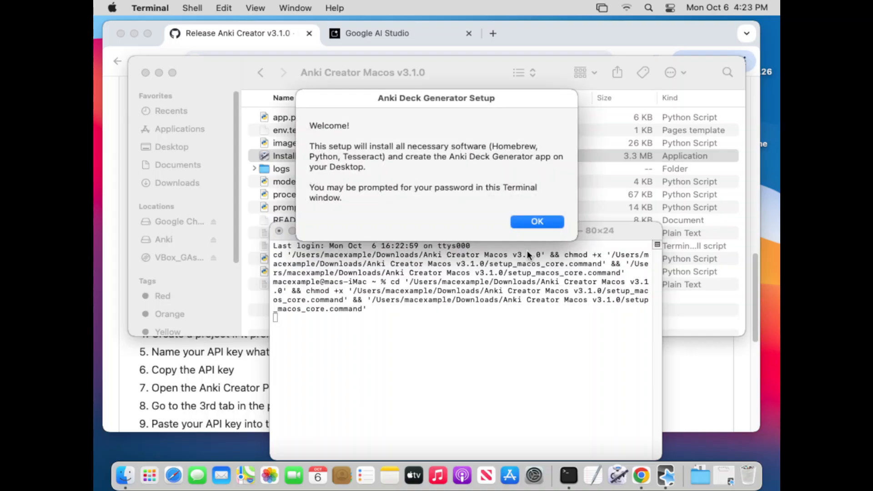
left_click(527, 222)
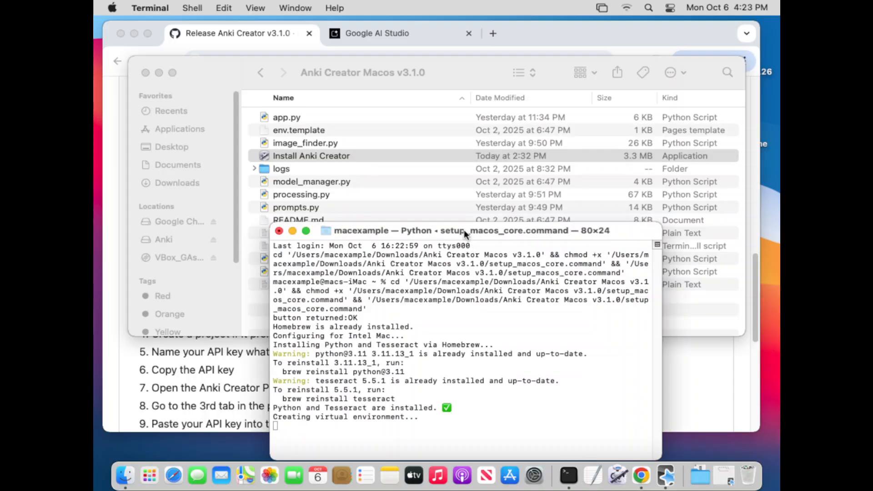
- Move the Terminal window up during installation, acknowledge the setup's completion message, and close the Terminal and Finder windows
left_click_drag(464, 230, 460, 129)
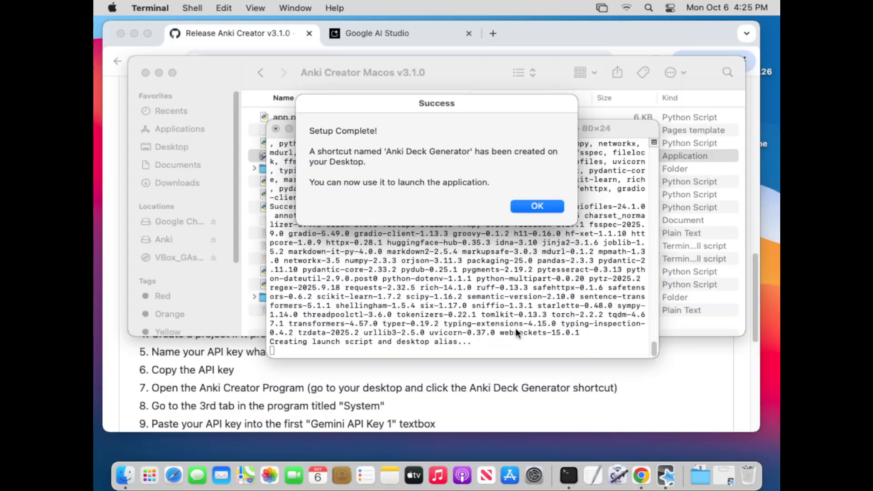
left_click_drag(415, 105, 402, 136)
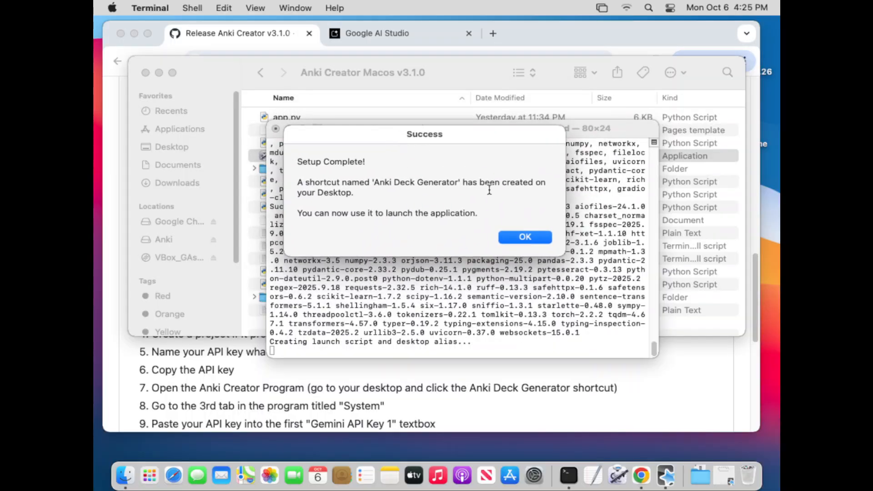
left_click(525, 237)
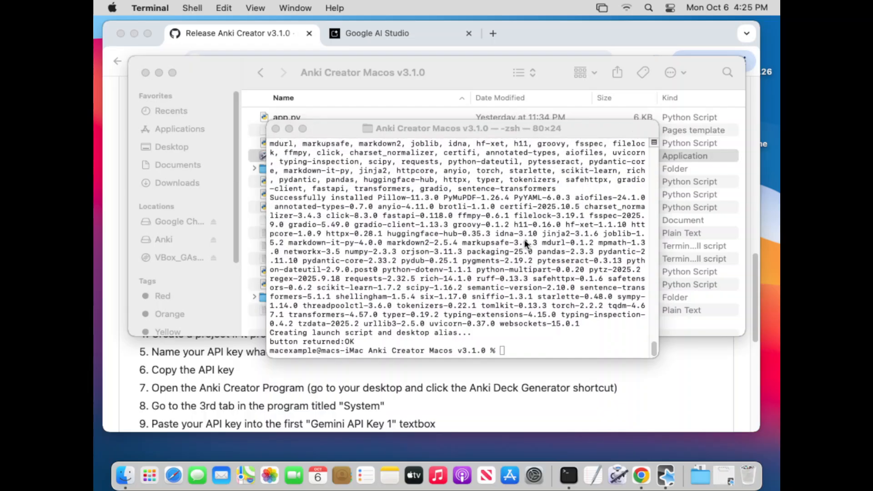
left_click(276, 128)
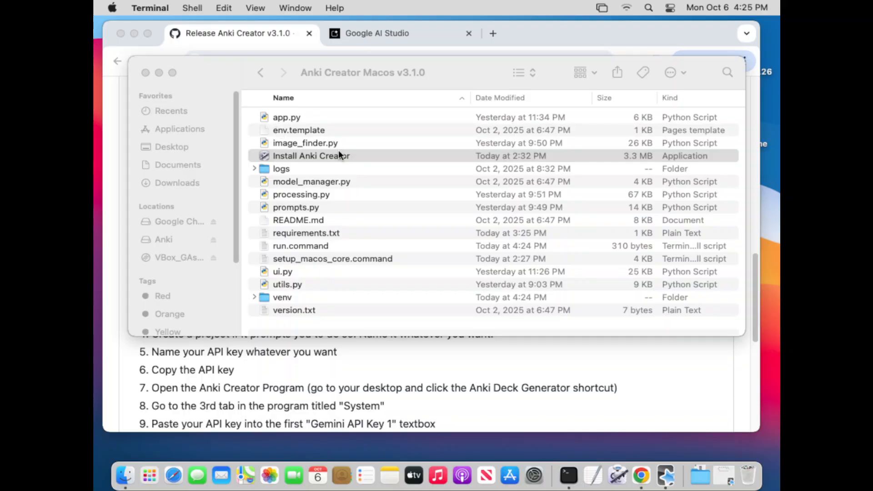
left_click(145, 72)
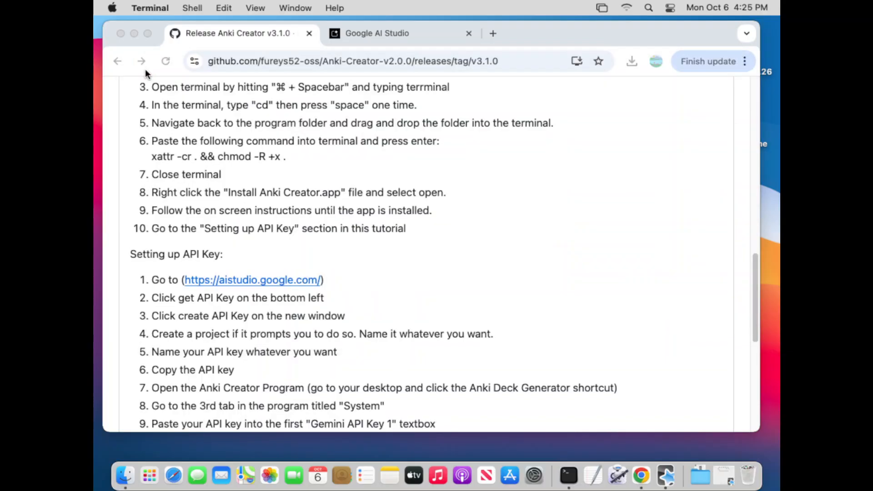
- Minimize the browser window, move the Anki Deck Generator shortcut to the middle of the desktop and launch it
left_click(132, 34)
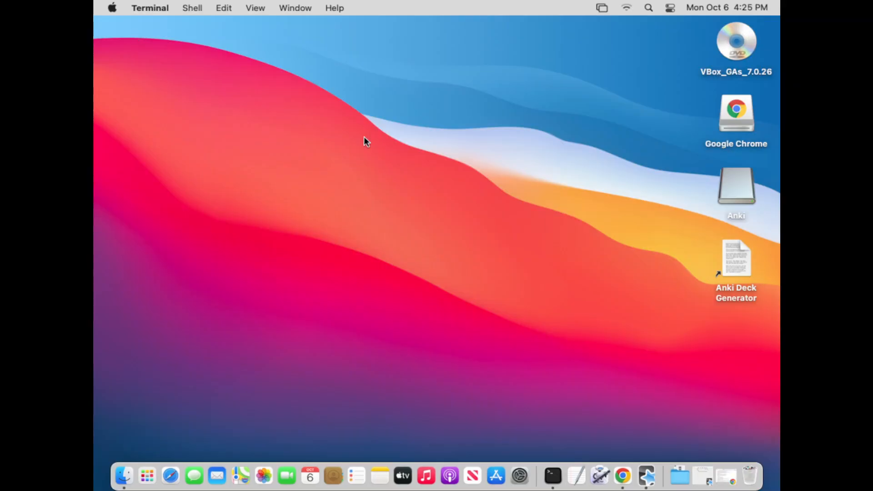
left_click_drag(727, 255, 421, 220)
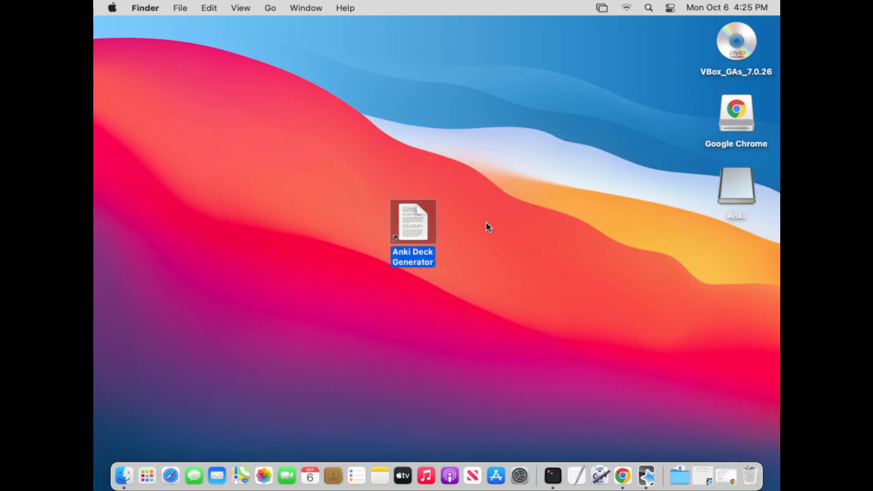
left_click(486, 223)
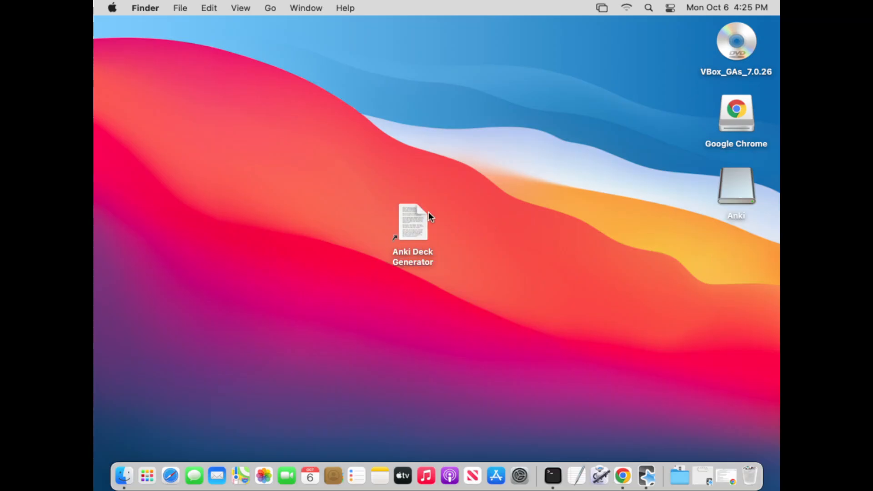
double_click(402, 224)
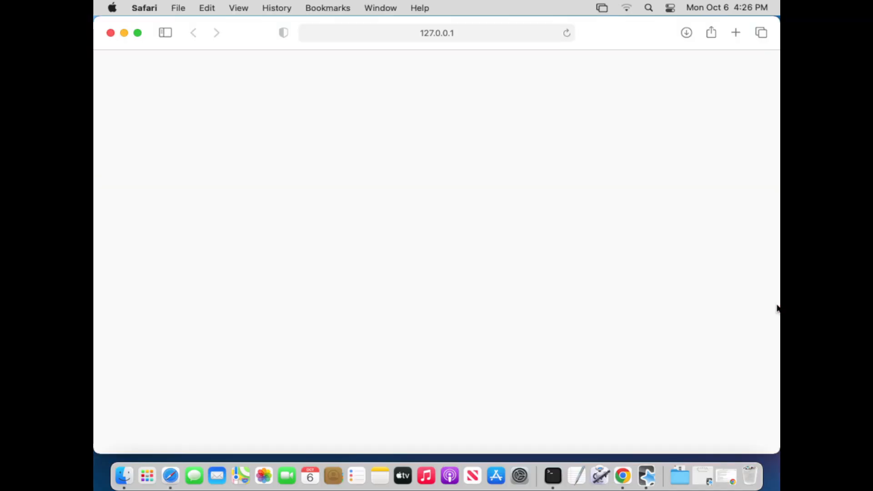
- Switch to Terminal to check the Anki Deck Generator's startup output, and return to the Safari window
left_click(552, 475)
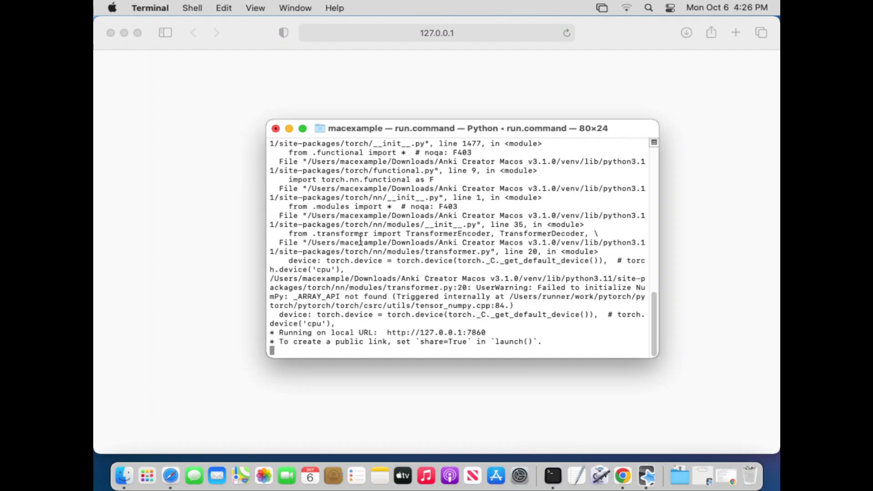
left_click(288, 130)
left_click(296, 217)
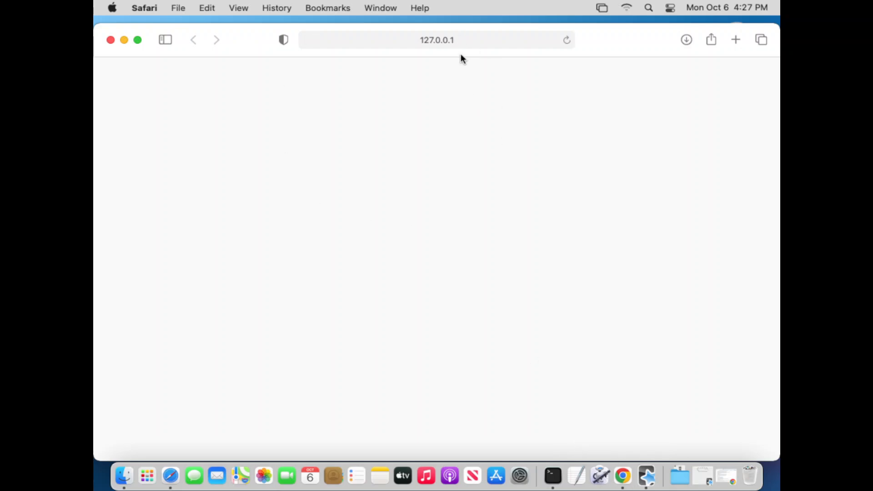
- Copy the local address 127.0.0.1:7860 from Safari and minimize the Safari window
left_click(451, 40)
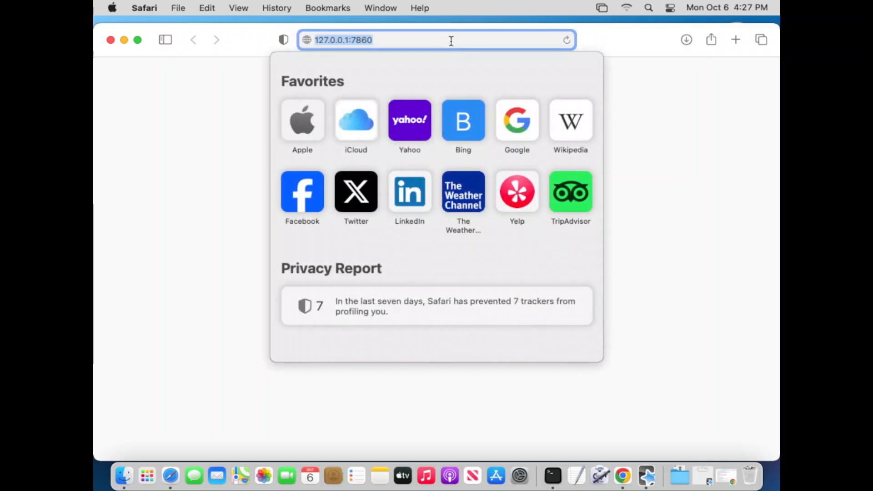
left_click(215, 89)
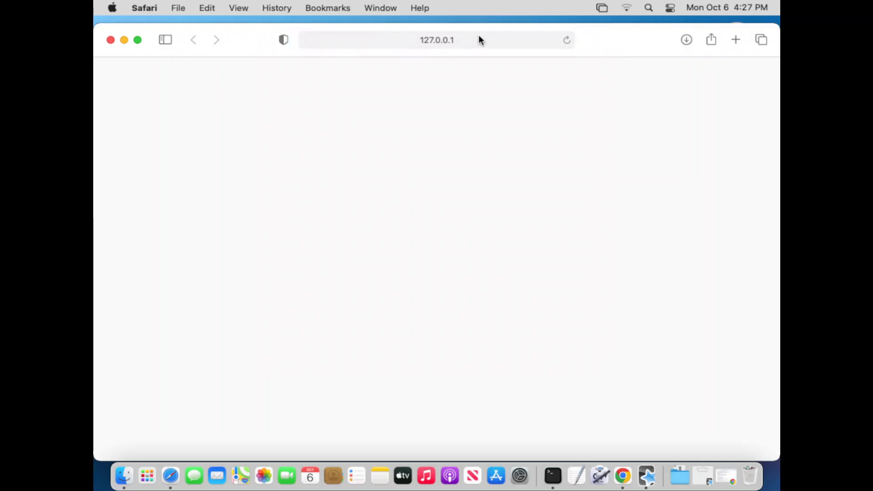
left_click(426, 41)
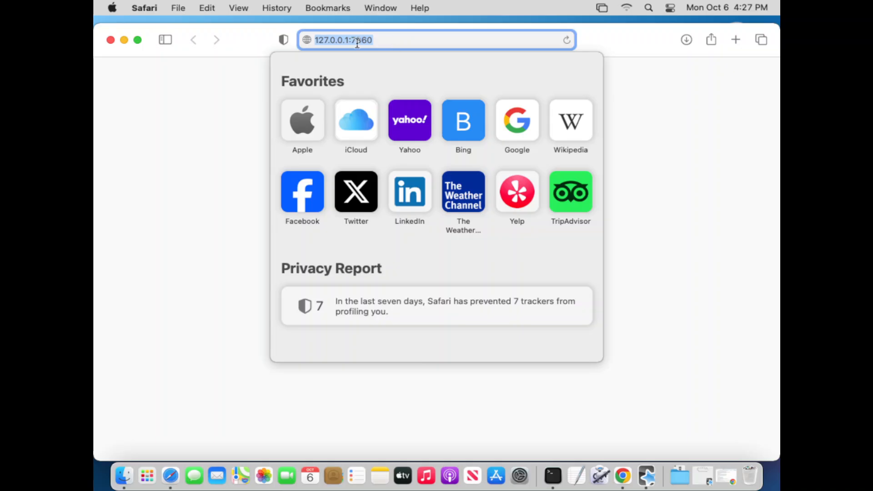
right_click(357, 41)
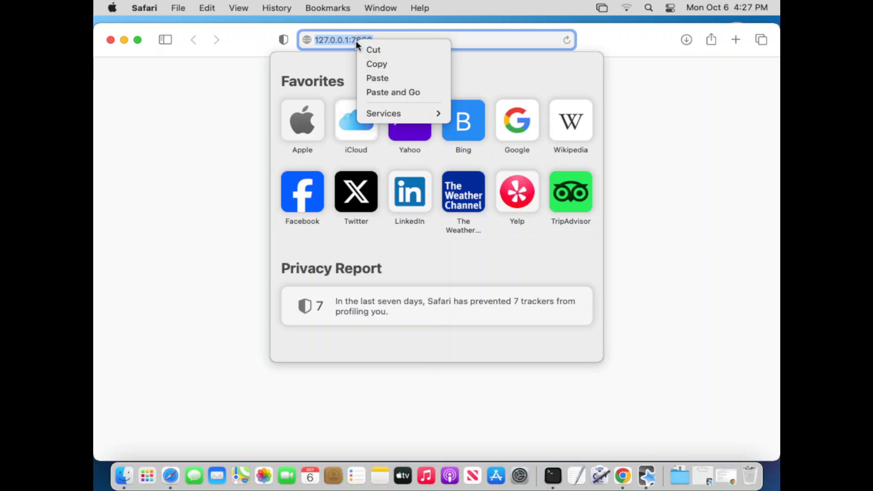
left_click(370, 64)
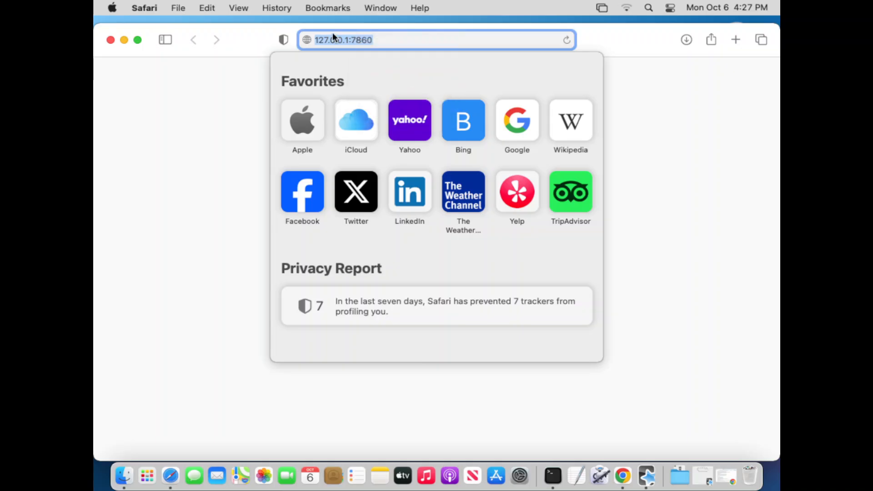
left_click(124, 43)
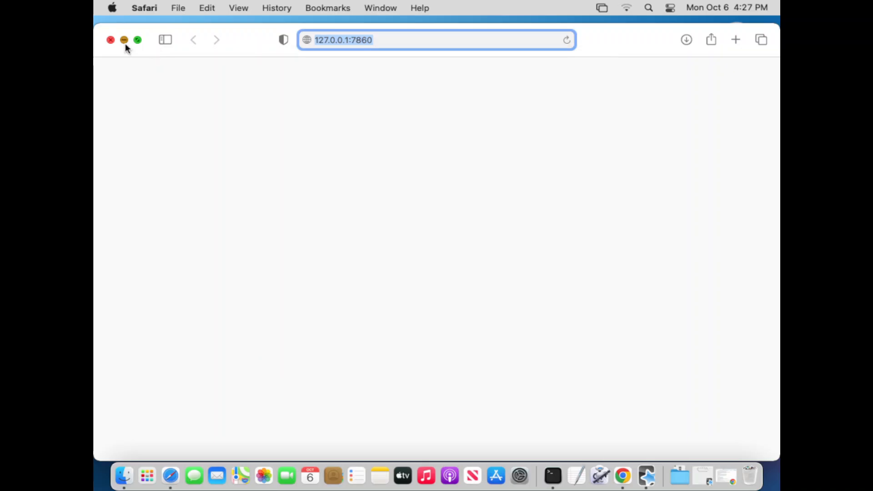
left_click(125, 44)
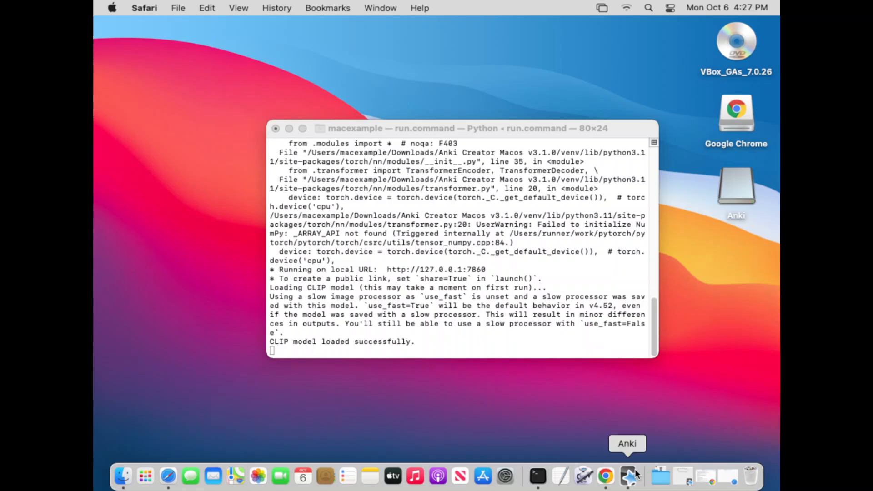
- Switch to Google Chrome and load the copied address 127.0.0.1:7860 in a new tab
left_click(606, 477)
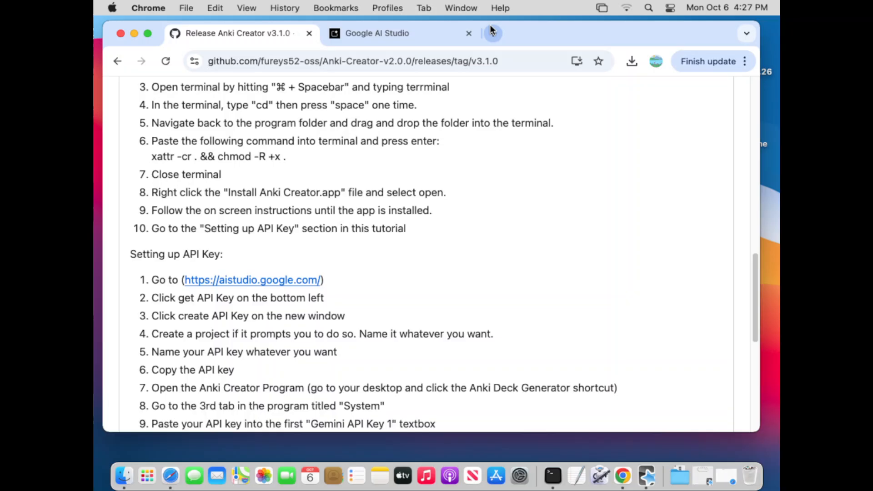
left_click(490, 32)
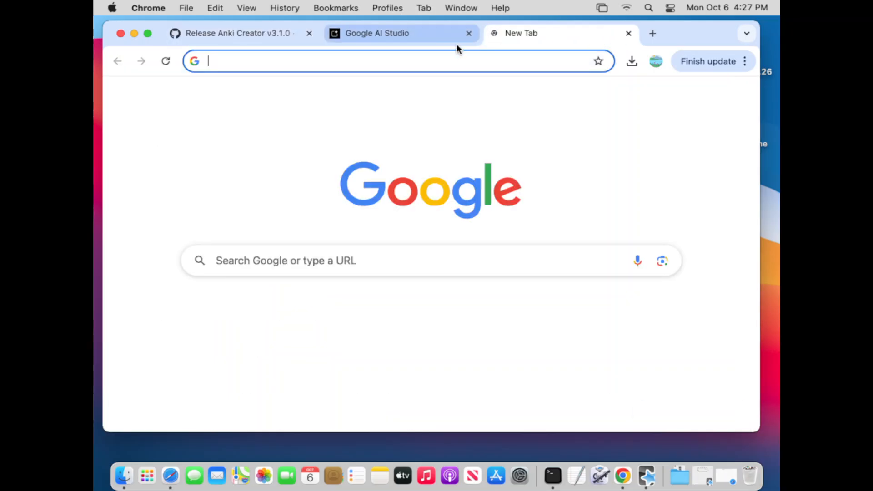
right_click(425, 62)
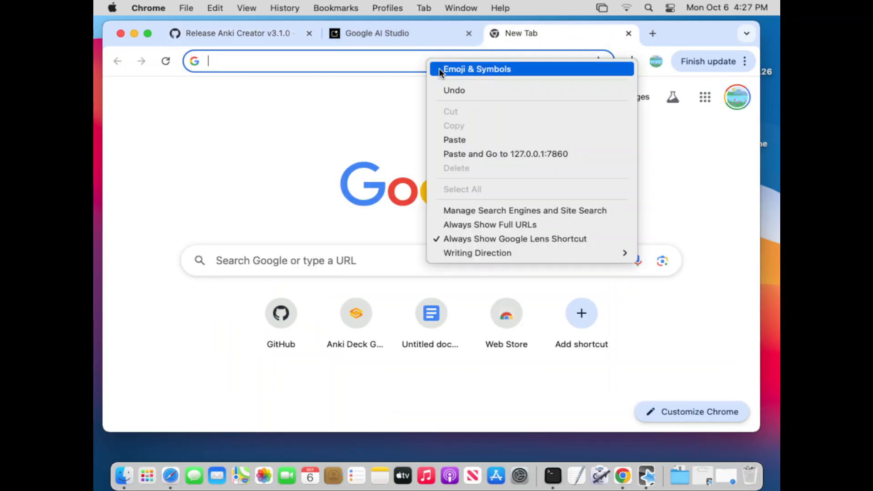
left_click(448, 141)
key("Return")
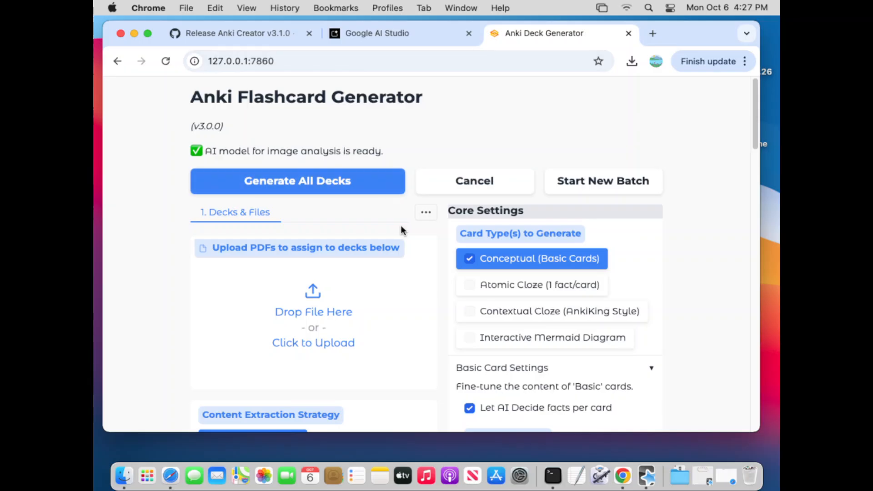
- Look over the Anki Flashcard Generator page and open its System section at the Gemini API Key 1 field
scroll(724, 268, "down", 5)
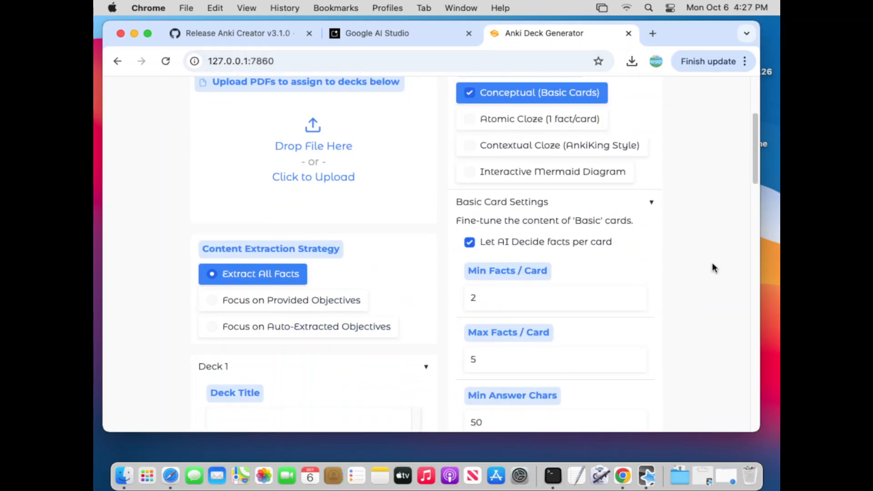
scroll(713, 268, "up", 5)
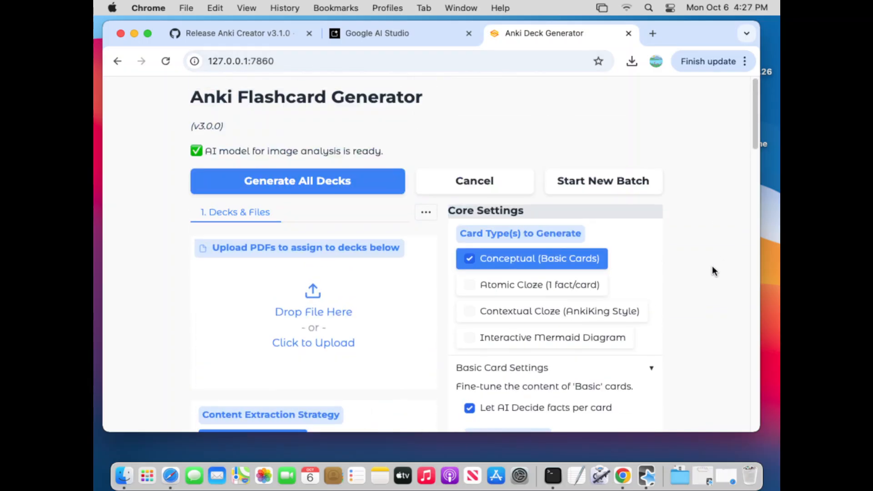
left_click(418, 220)
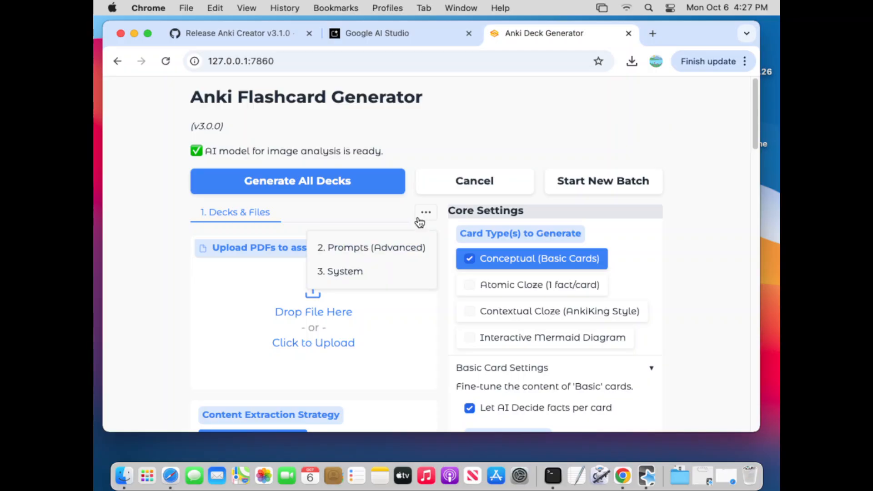
left_click(367, 280)
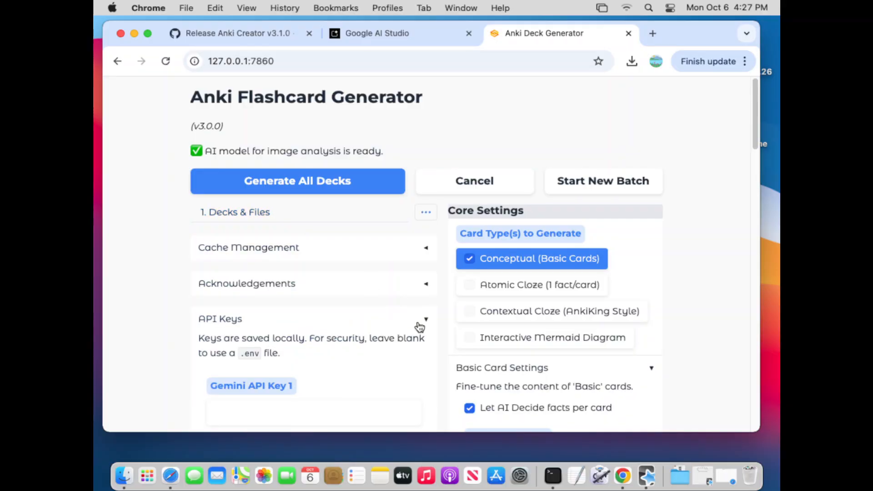
scroll(418, 326, "down", 1)
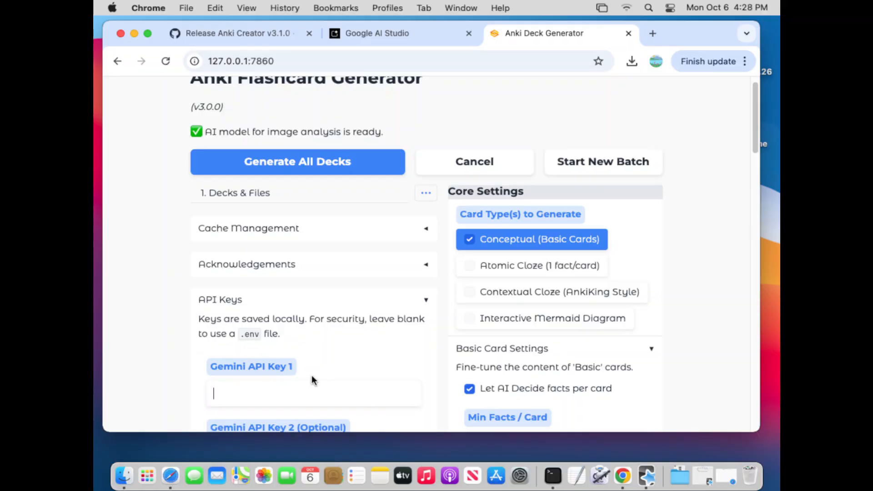
- Switch to the Google AI Studio page and open its API key management page
left_click(347, 34)
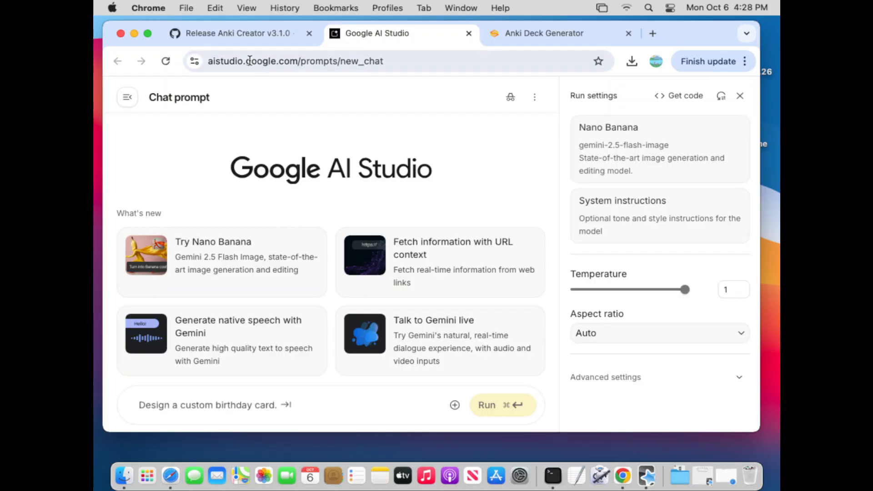
left_click_drag(207, 61, 301, 64)
left_click(318, 83)
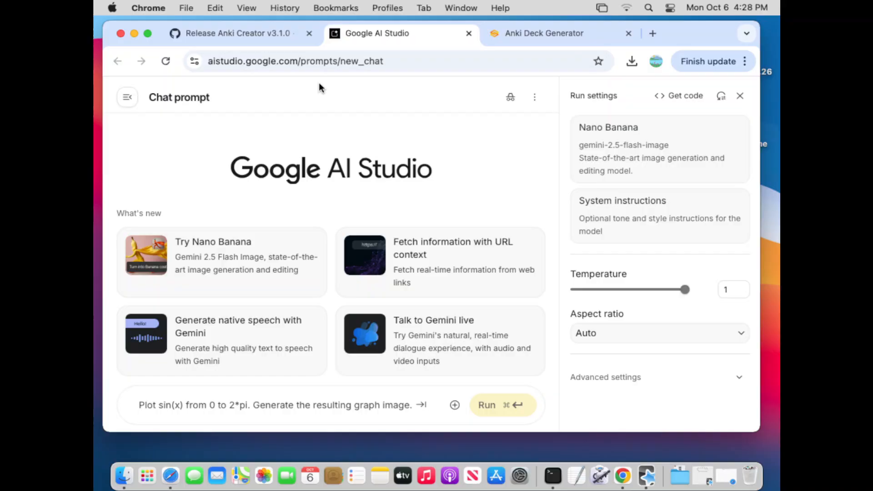
left_click(128, 97)
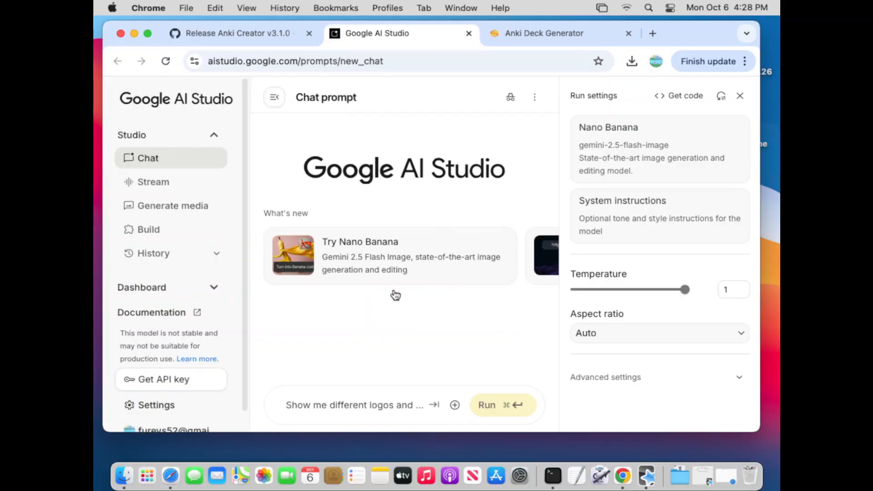
left_click(166, 384)
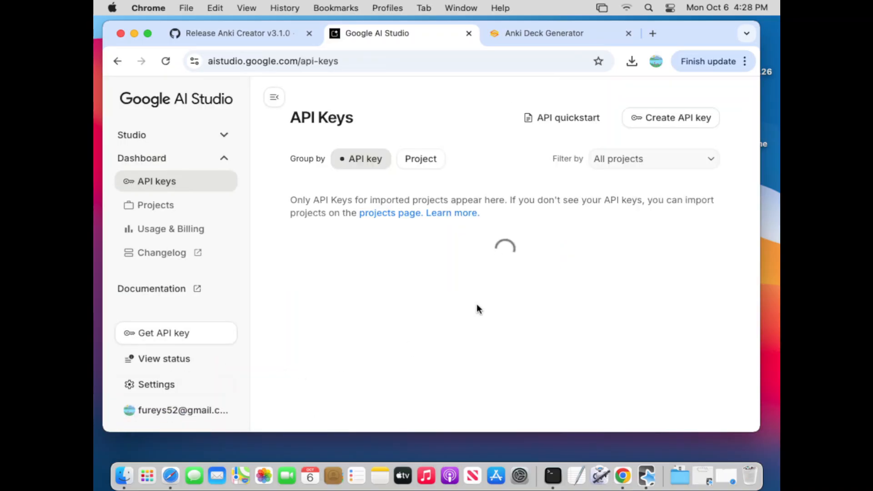
- Start a new API key and create a cloud project named "Mac Cheeseburger" for it
left_click(664, 116)
left_click(343, 275)
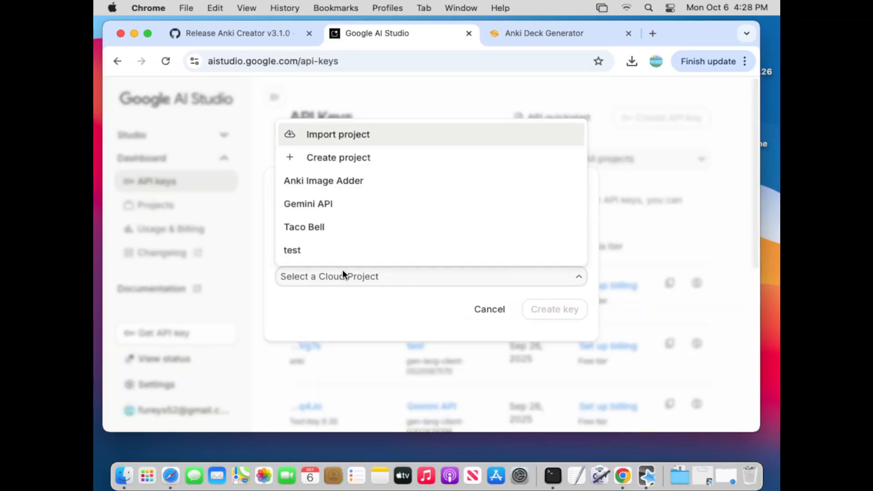
left_click(338, 155)
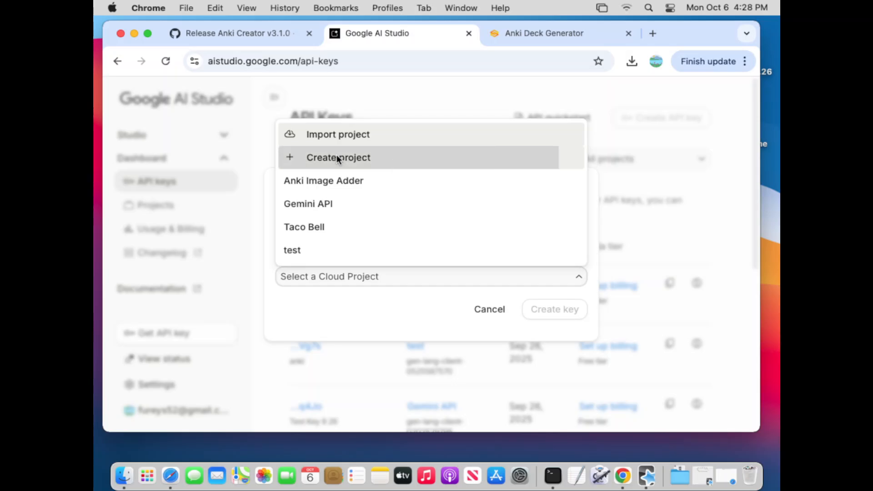
left_click(331, 257)
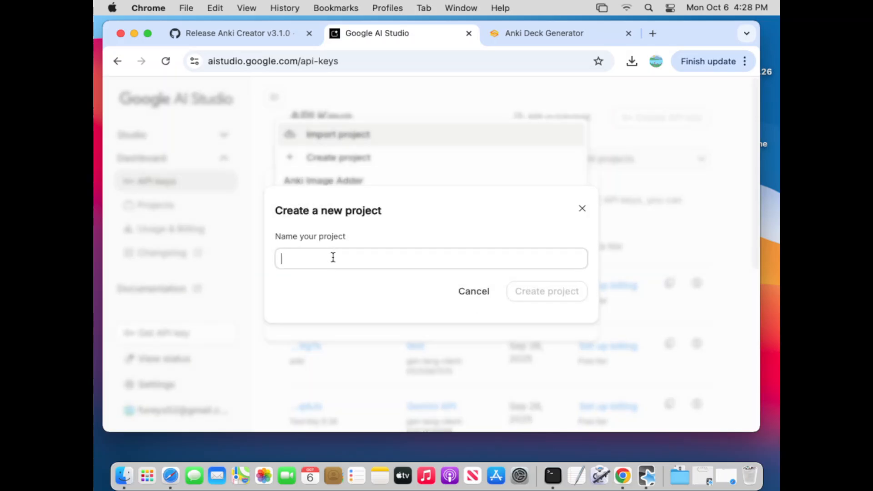
type("Mac Cheese")
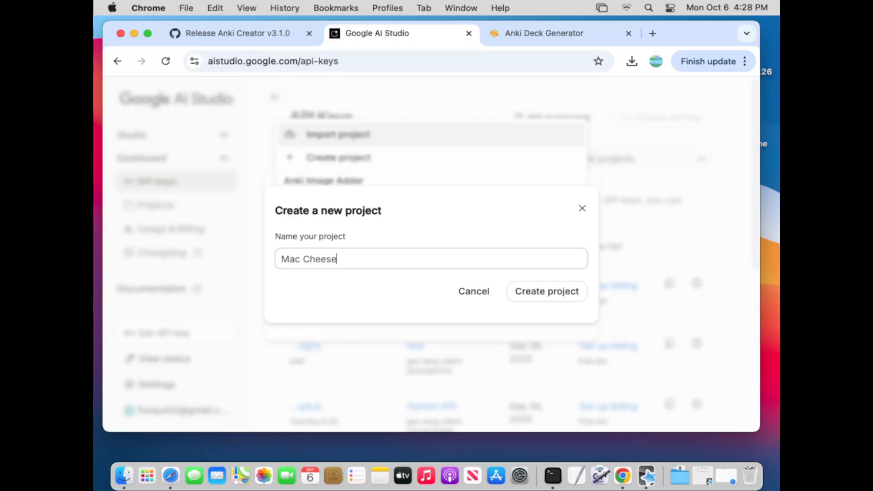
type("burger")
left_click(524, 291)
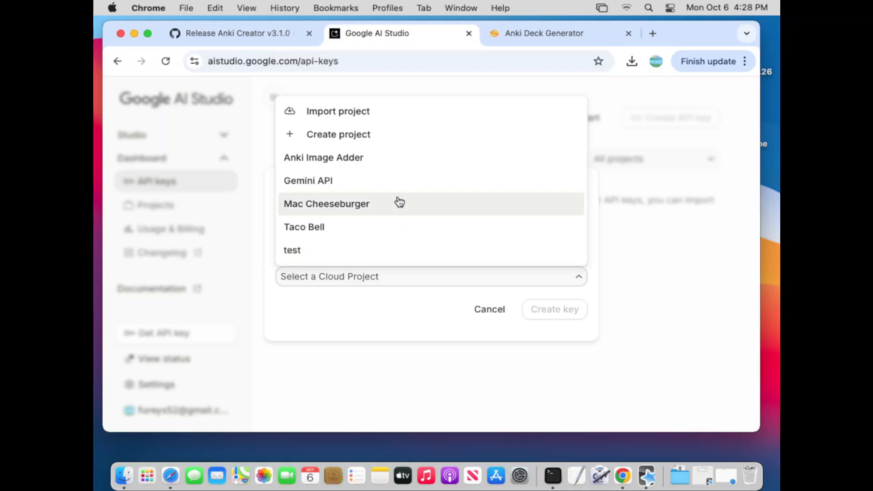
- Choose the Mac Cheeseburger project, name the key "Mac Taco", create it and copy the new API key
left_click(399, 203)
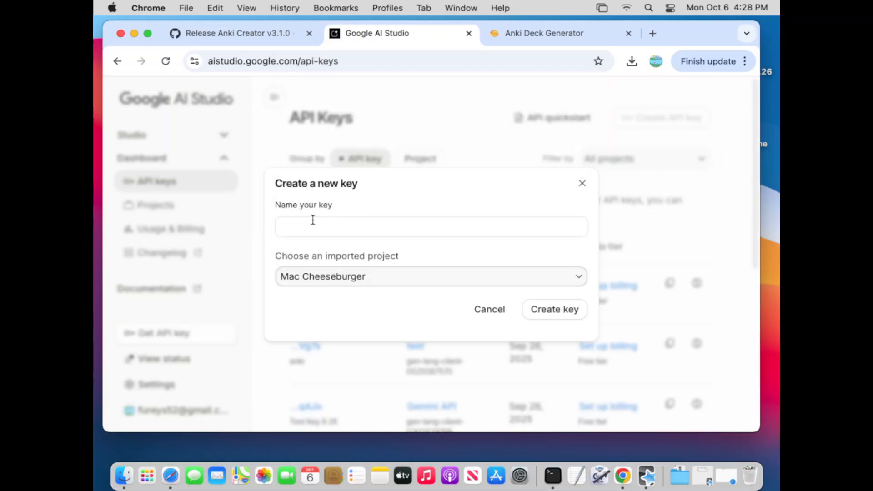
left_click(317, 223)
type("Mac Taco")
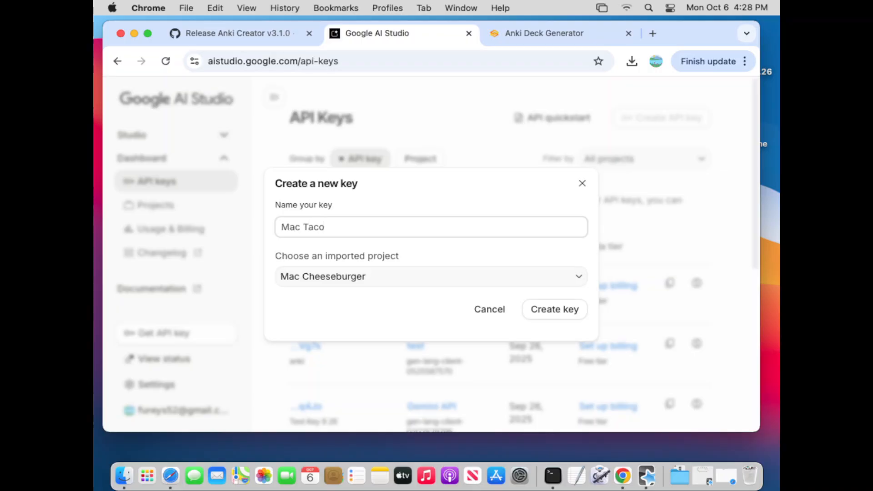
left_click(567, 316)
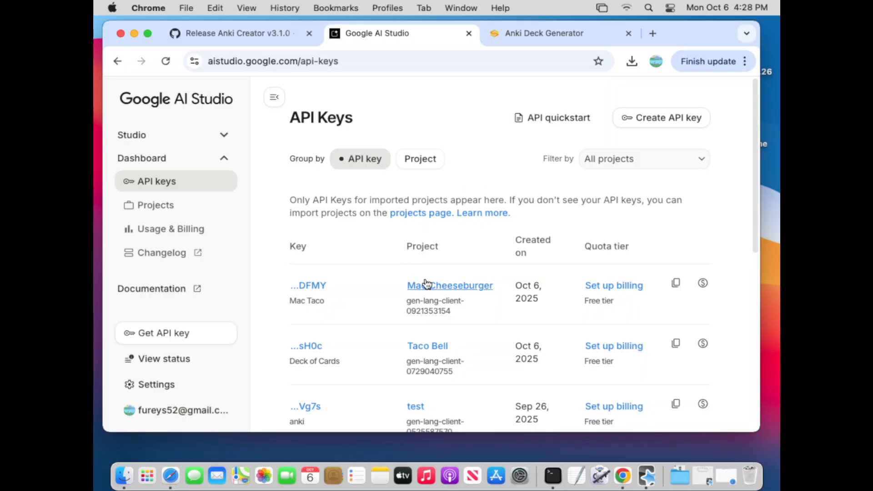
left_click(673, 287)
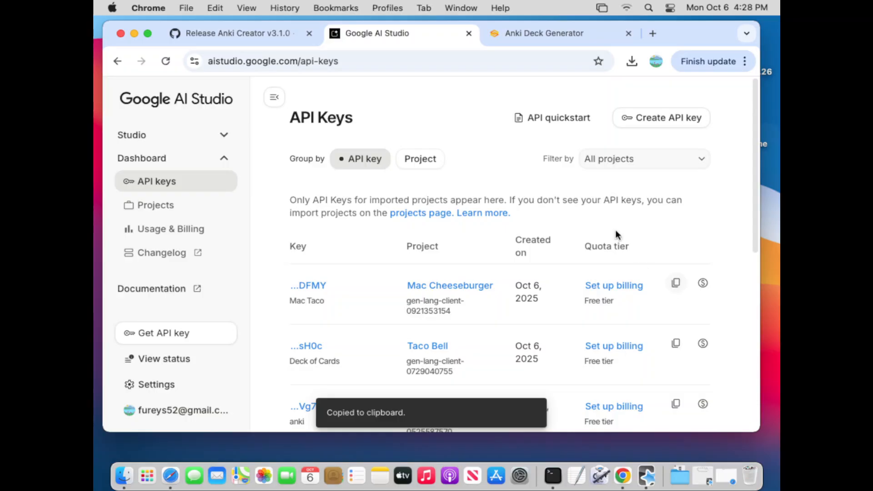
- Return to the Anki Deck Generator page and paste the copied API key into the Gemini API Key 1 field
left_click(533, 37)
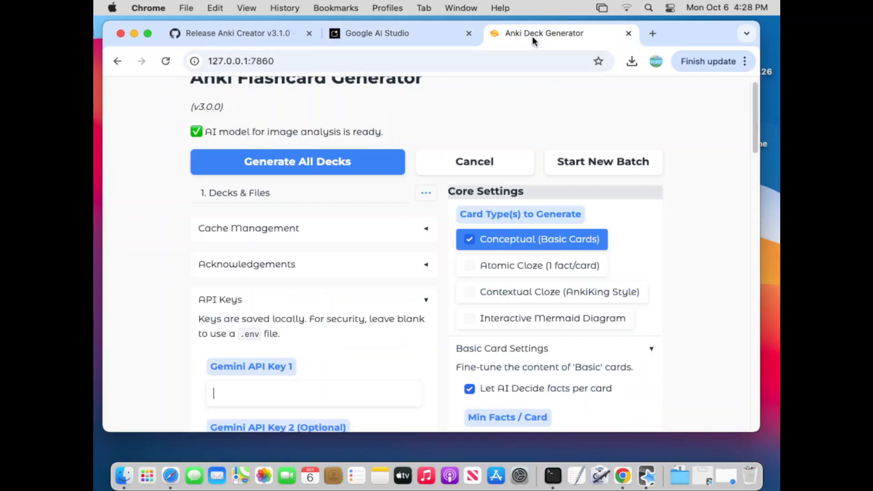
left_click(270, 396)
right_click(269, 395)
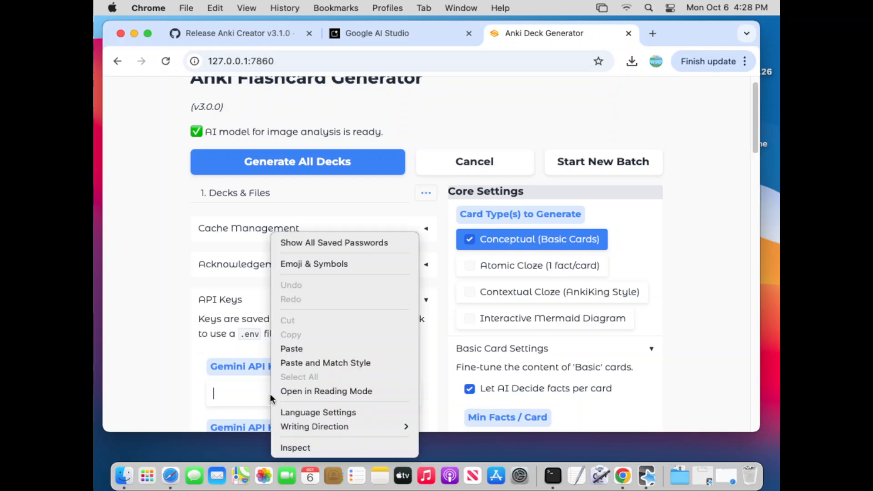
left_click(314, 348)
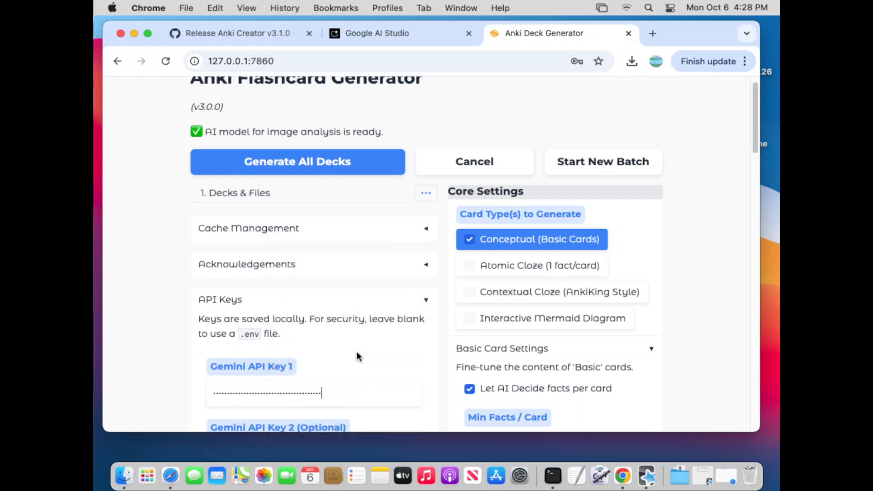
- Look over the optional Gemini API key fields and compare them with the key list in Google AI Studio
scroll(357, 351, "down", 1)
scroll(356, 351, "down", 1)
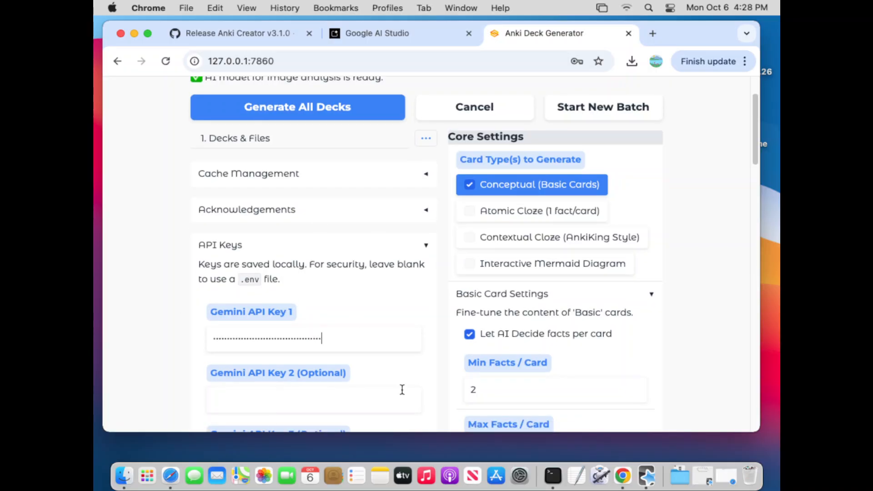
scroll(347, 309, "down", 4)
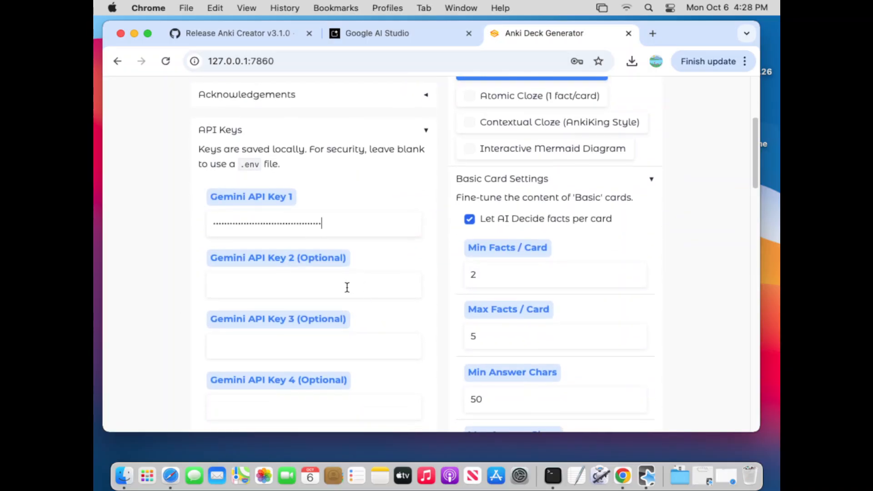
scroll(138, 301, "down", 1)
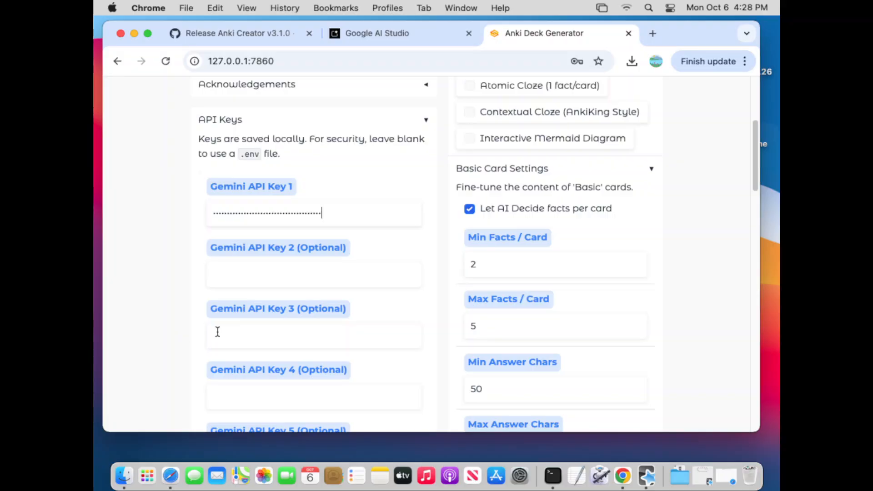
left_click(345, 265)
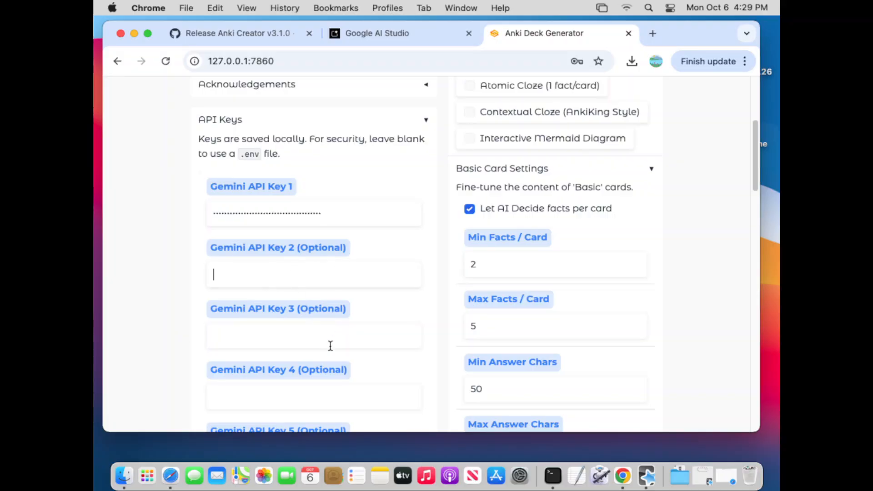
left_click(367, 38)
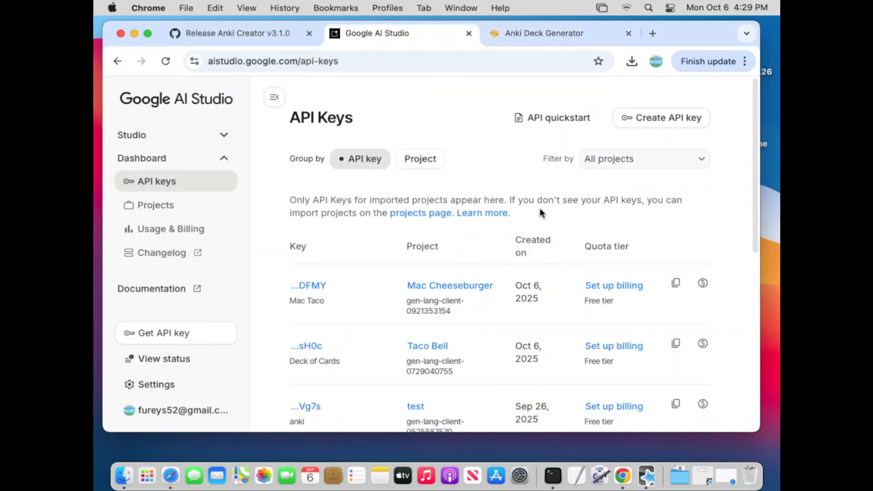
left_click(546, 36)
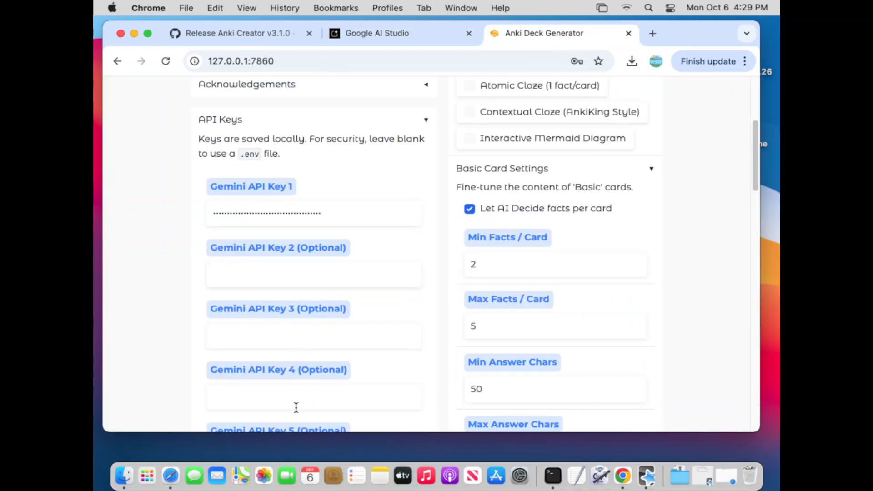
scroll(299, 395, "down", 1)
scroll(303, 385, "up", 3)
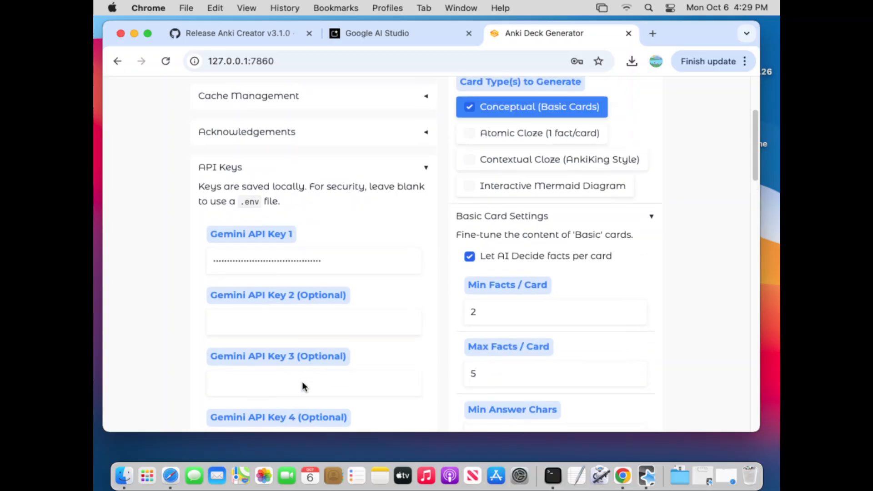
scroll(303, 383, "up", 5)
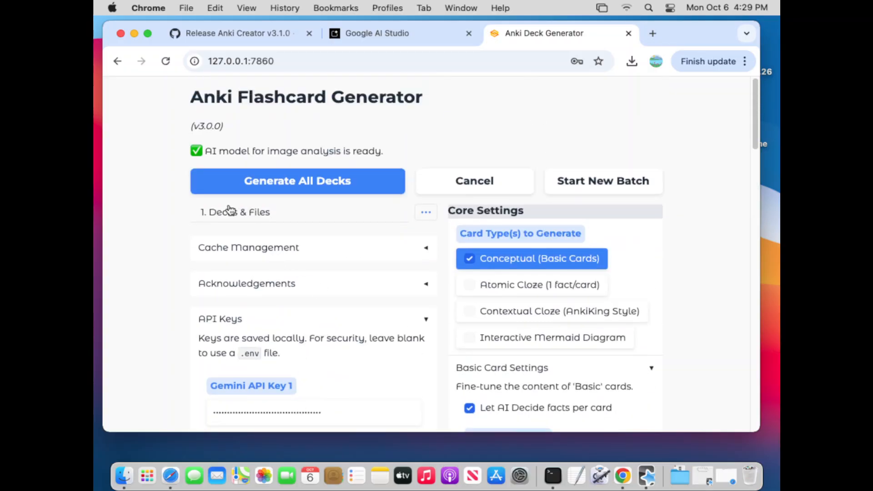
scroll(167, 301, "down", 7)
scroll(173, 296, "down", 2)
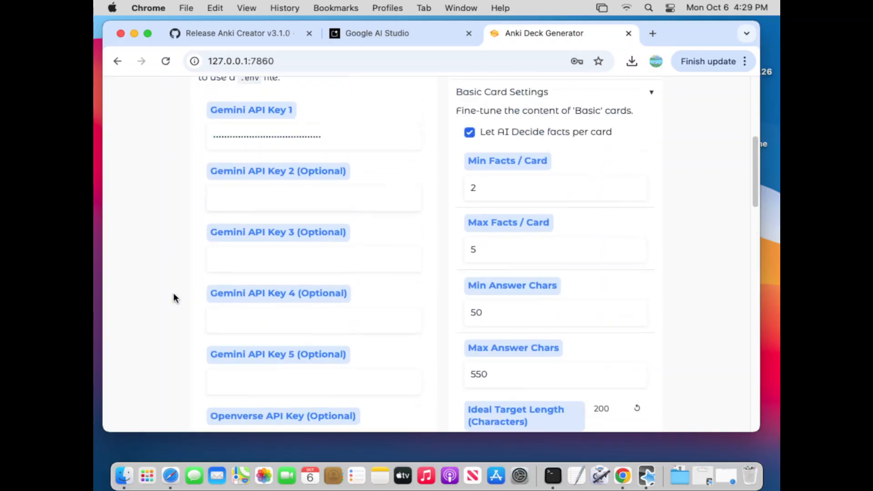
scroll(174, 296, "up", 9)
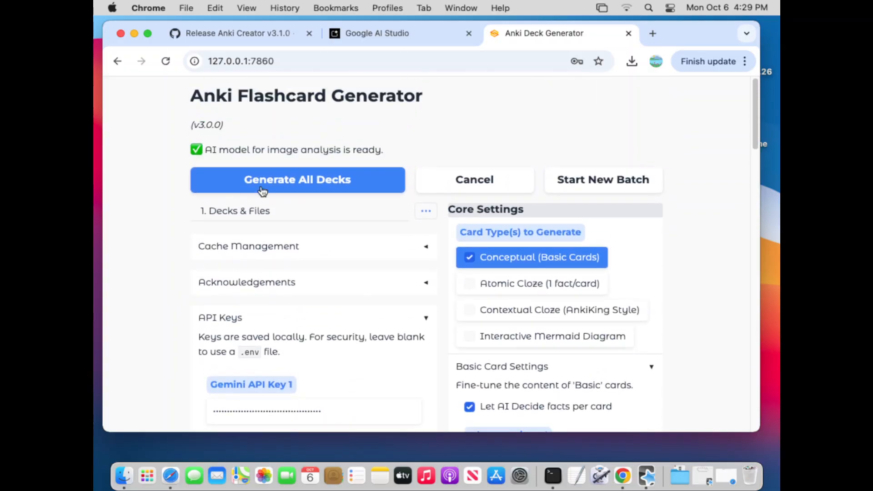
- Open the Decks & Files section, dismiss the offer to save the password and look over the deck settings
left_click(222, 212)
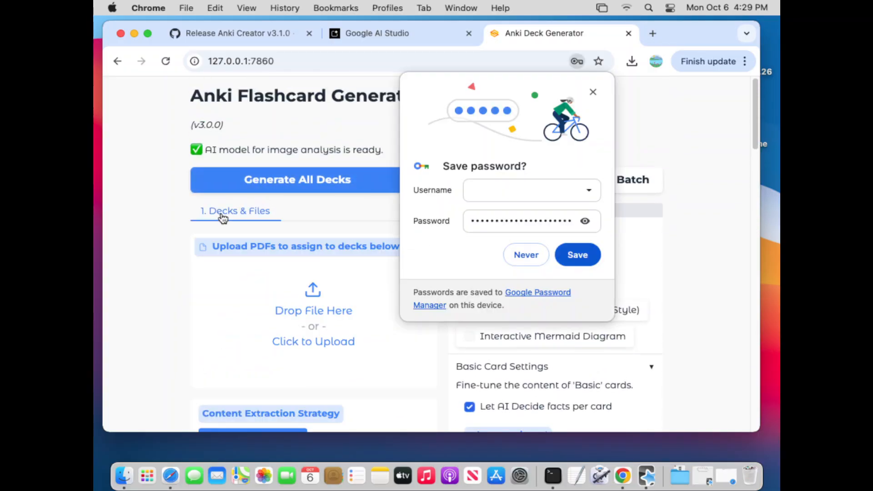
left_click(592, 92)
scroll(686, 225, "down", 8)
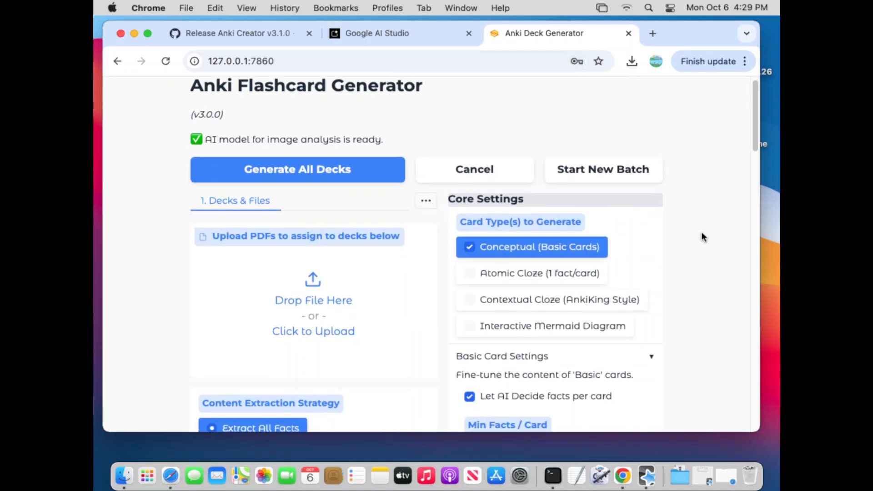
scroll(707, 242, "up", 7)
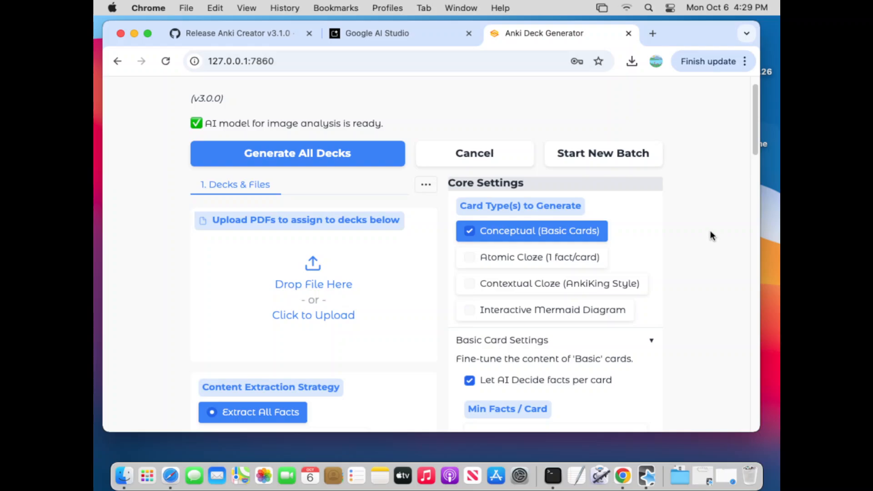
scroll(708, 231, "down", 6)
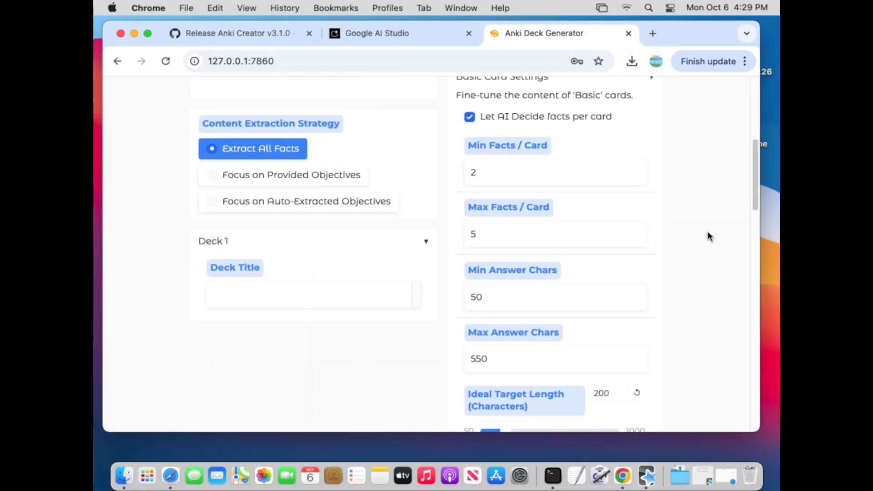
scroll(708, 231, "up", 6)
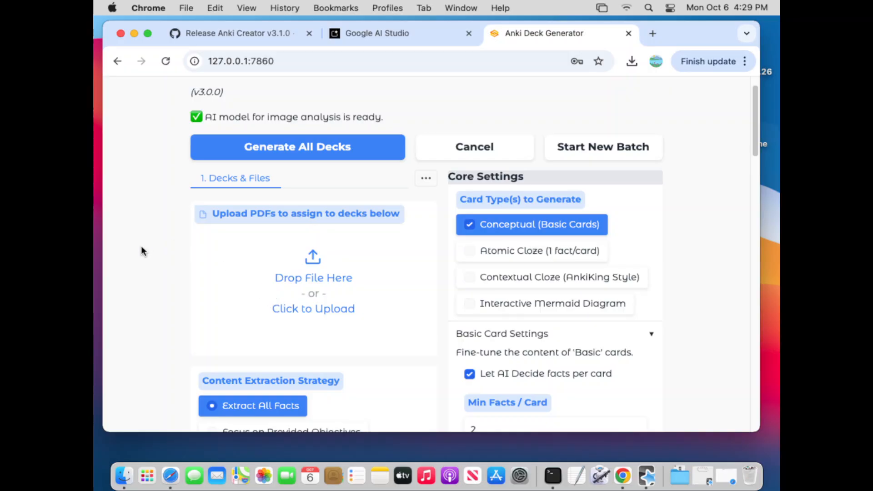
- Upload sample.pdf from the Downloads folder as the source file for Deck 1
left_click(281, 270)
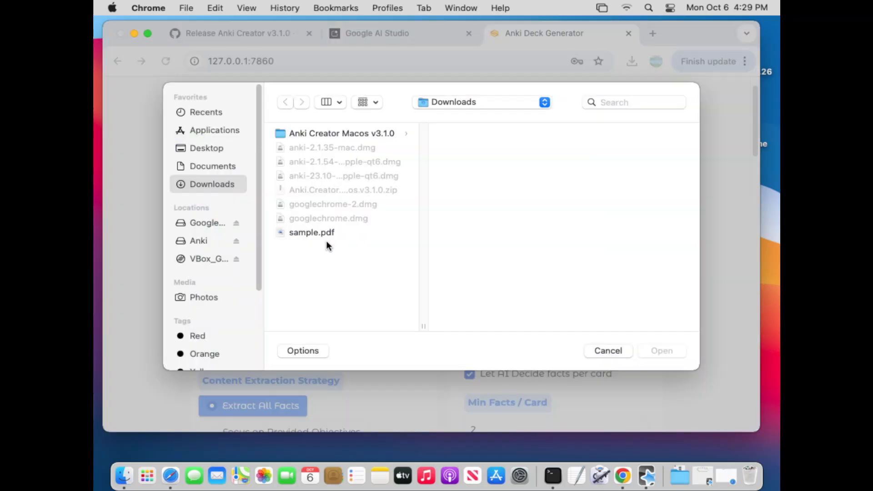
left_click(312, 232)
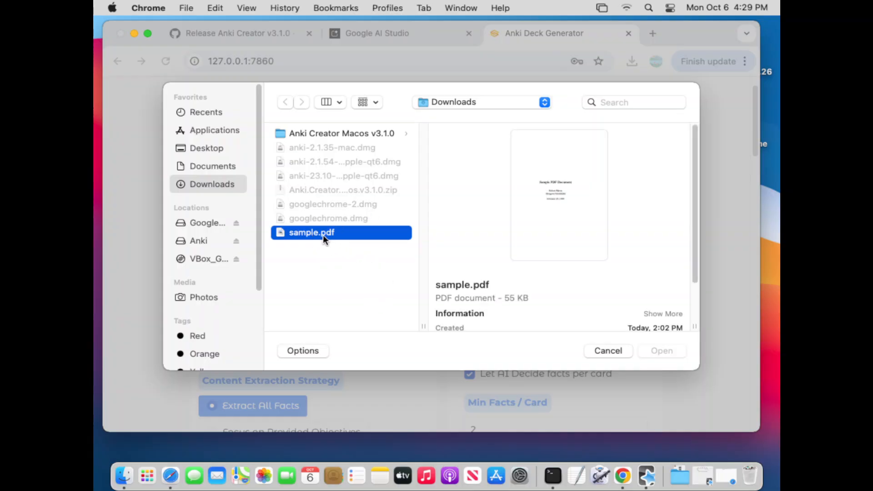
double_click(323, 234)
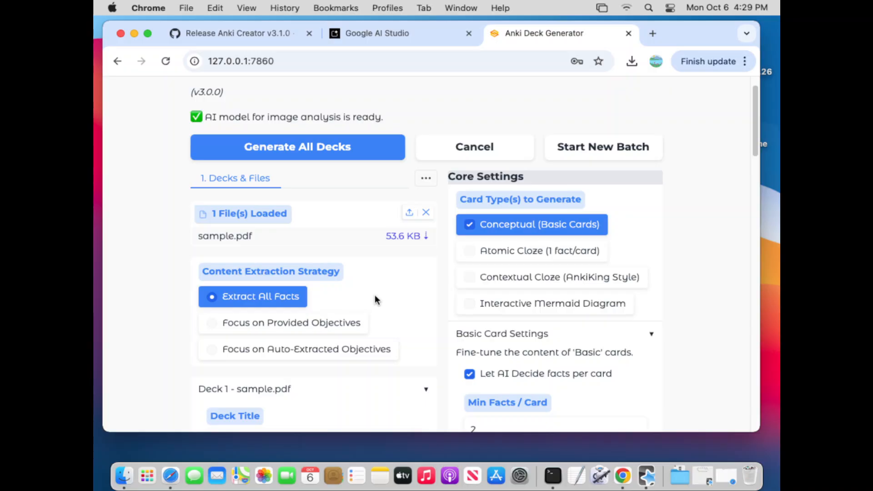
- Examine the sample.pdf deck's title, the content extraction strategies and the card type options
scroll(346, 363, "down", 3)
left_click(300, 337)
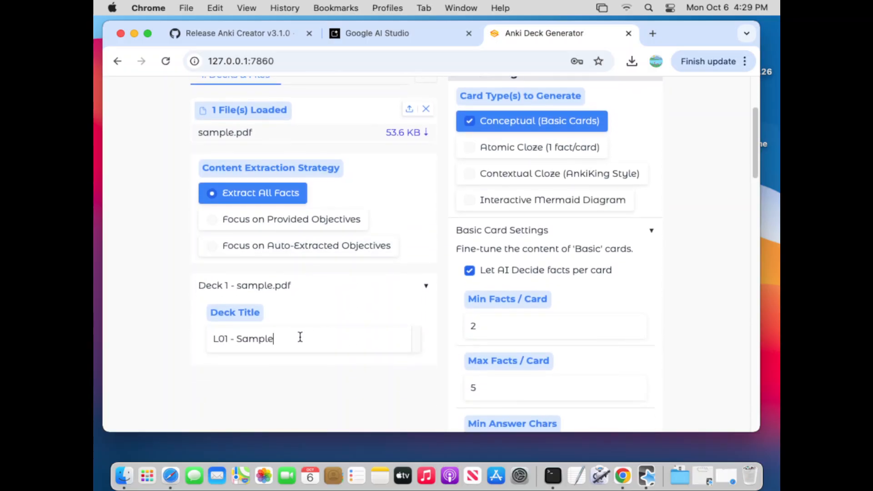
left_click_drag(300, 337, 172, 334)
left_click_drag(291, 337, 179, 347)
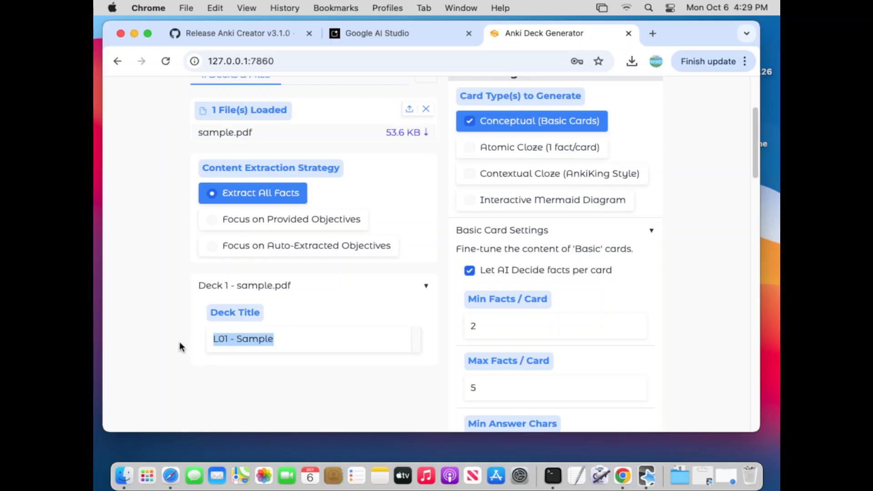
left_click(675, 210)
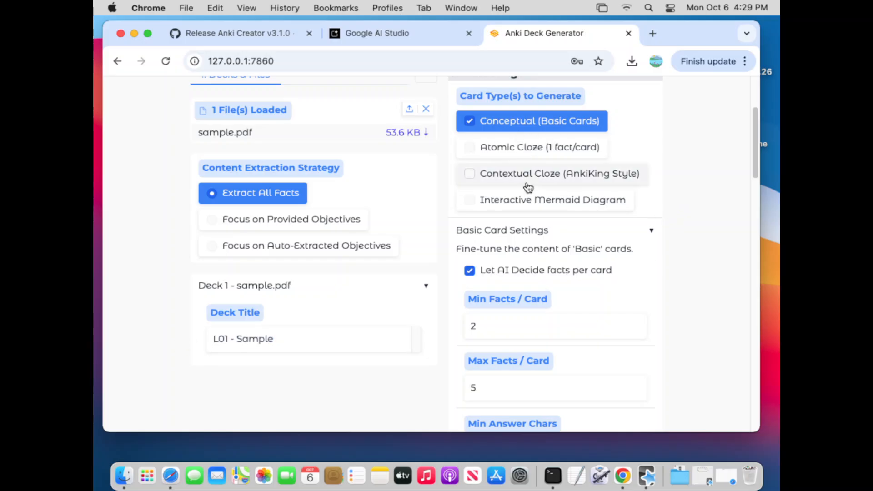
scroll(695, 227, "up", 2)
scroll(695, 227, "up", 2)
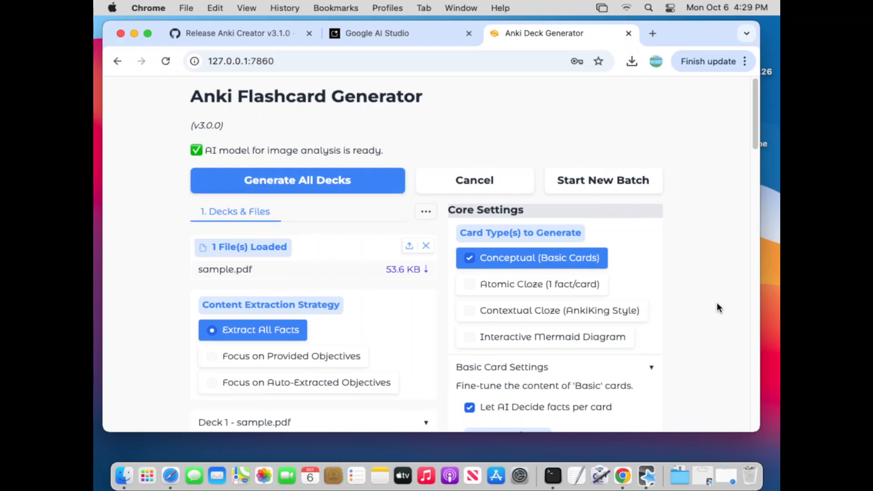
scroll(717, 305, "down", 1)
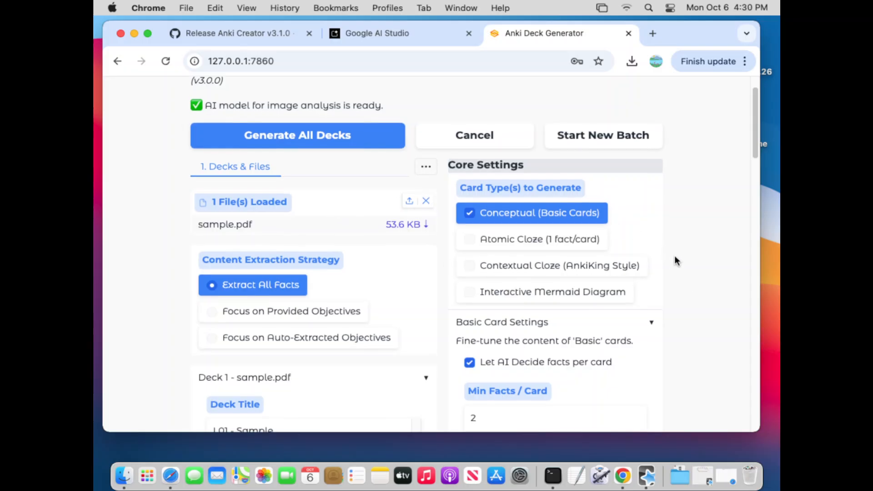
scroll(675, 257, "down", 3)
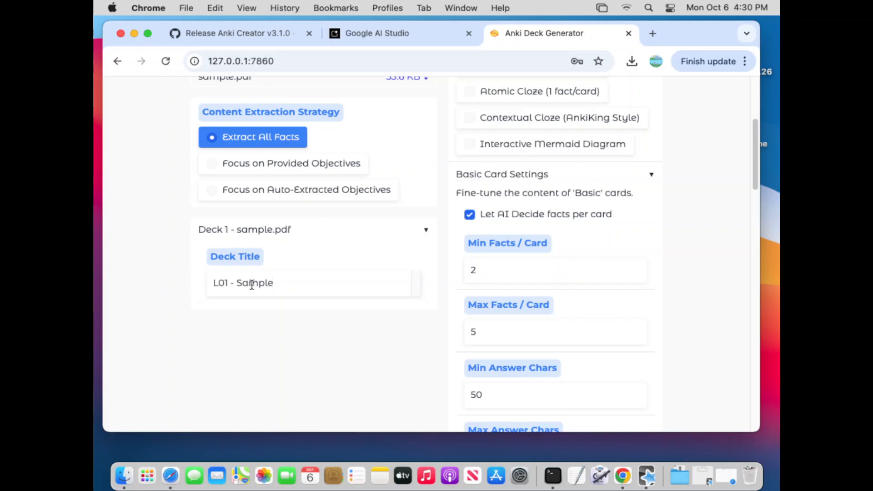
- Replace the title of Deck 1 with "Example"
left_click_drag(292, 287, 201, 289)
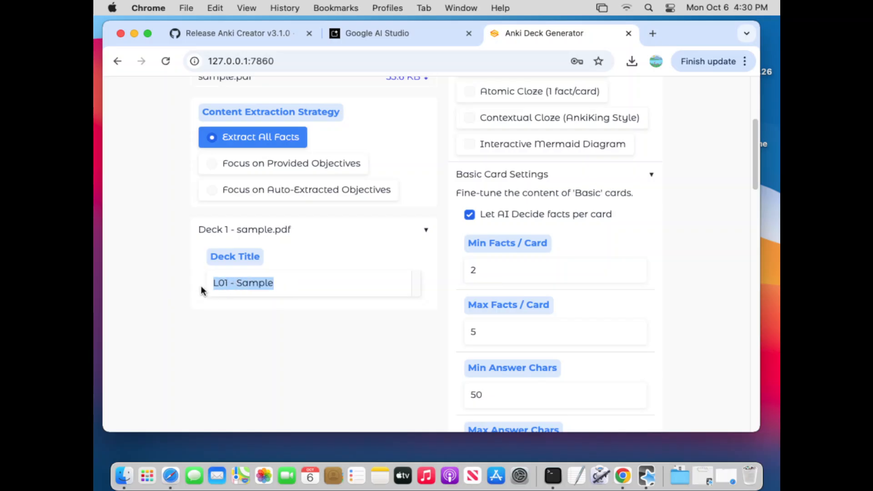
key("BackSpace")
type("E")
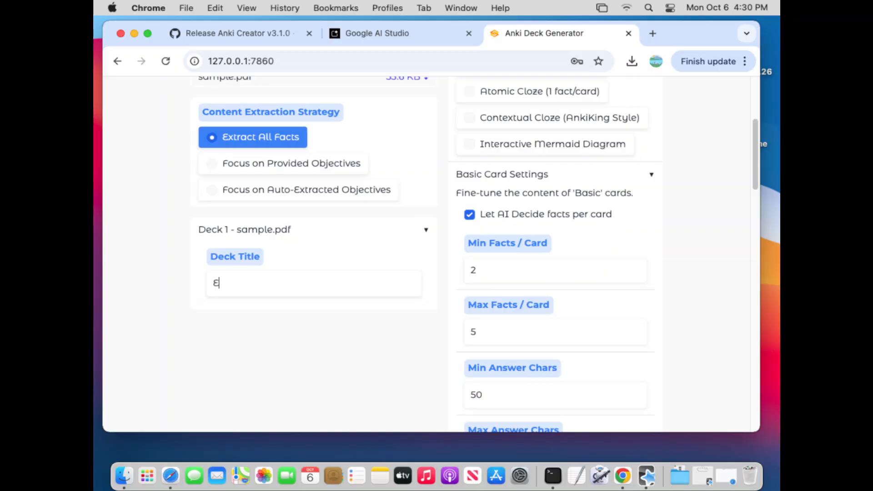
type("xample")
- Try the Focus on Provided Objectives and Focus on Auto-Extracted Objectives strategies, and switch back to Extract All Facts
scroll(144, 217, "down", 3)
scroll(164, 235, "up", 5)
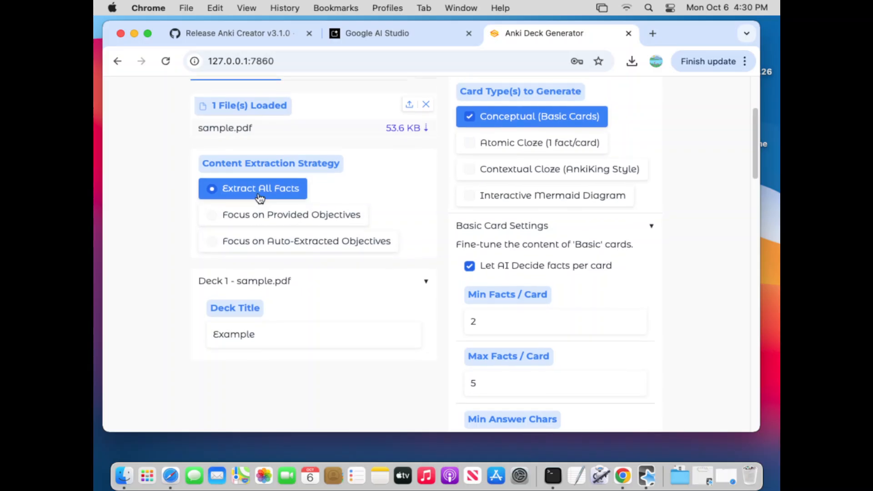
scroll(279, 284, "up", 3)
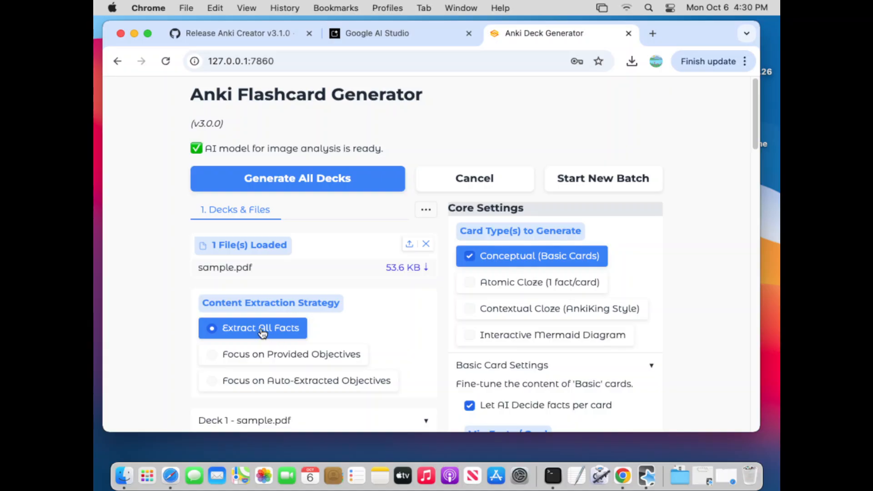
left_click(279, 359)
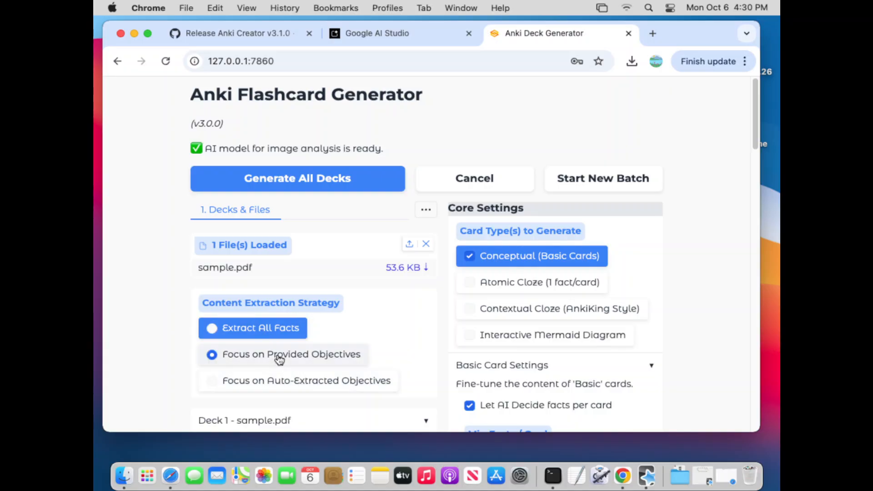
scroll(179, 349, "down", 2)
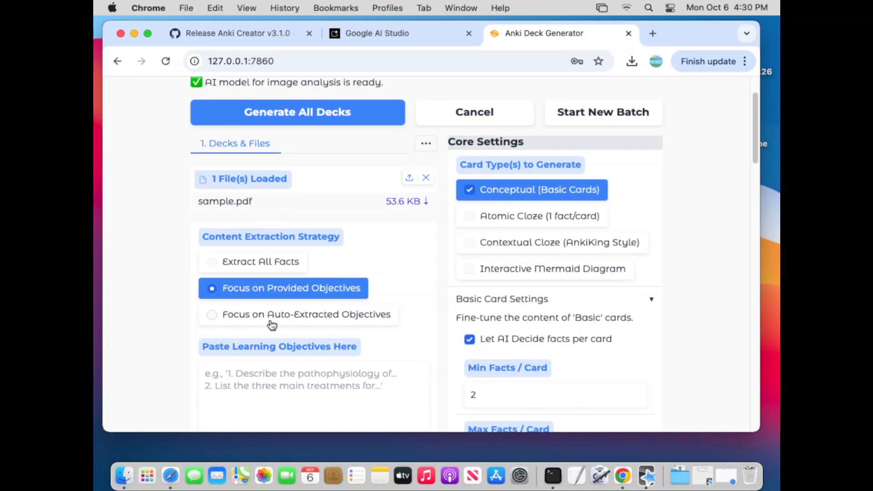
left_click(336, 310)
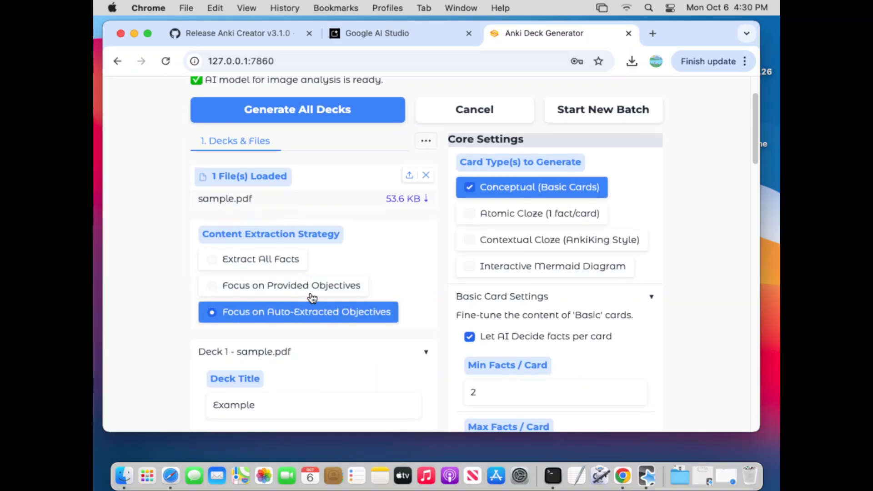
left_click(267, 266)
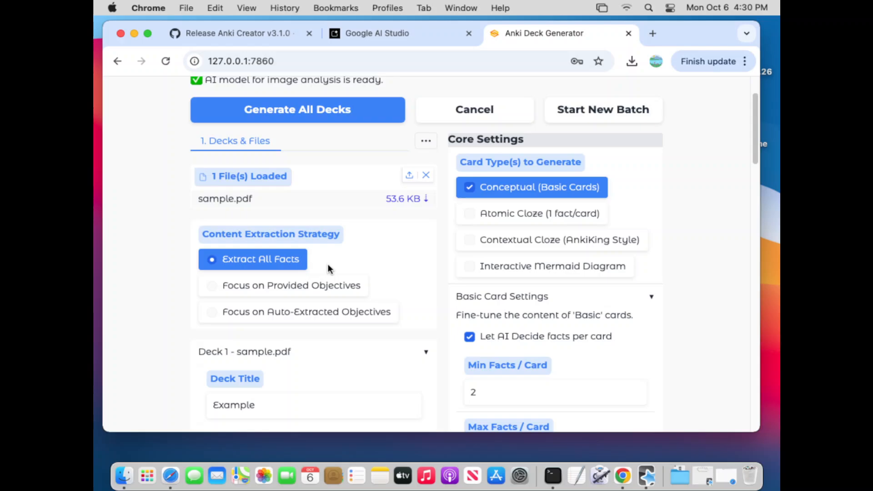
- Open the learning objectives box with Focus on Provided Objectives, and switch the extraction strategy to Focus on Auto-Extracted Objectives
left_click(302, 294)
scroll(391, 305, "down", 1)
left_click(344, 360)
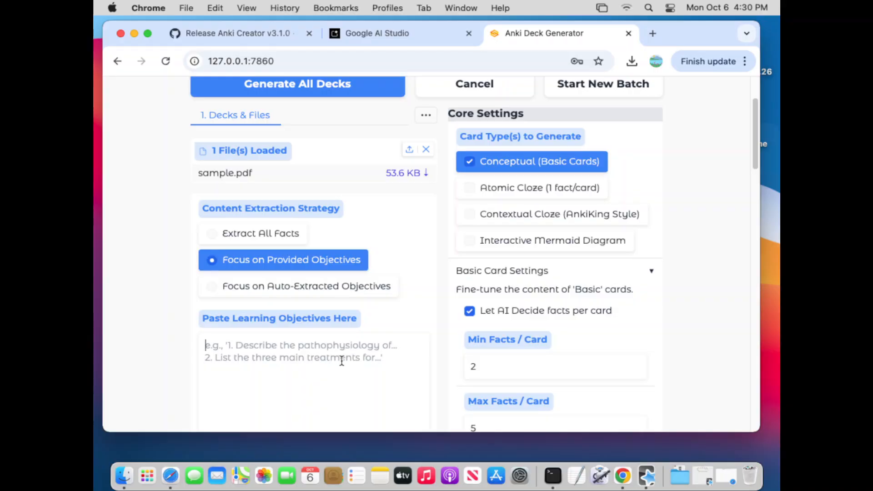
scroll(350, 363, "down", 1)
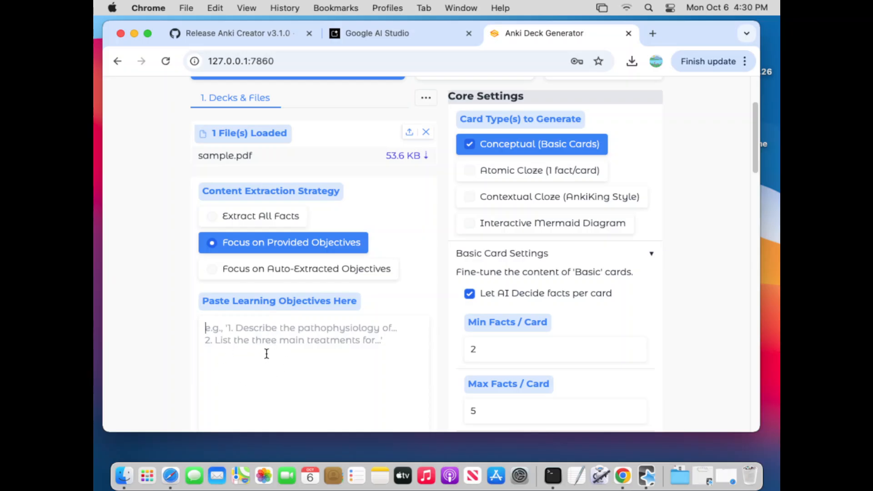
left_click(278, 272)
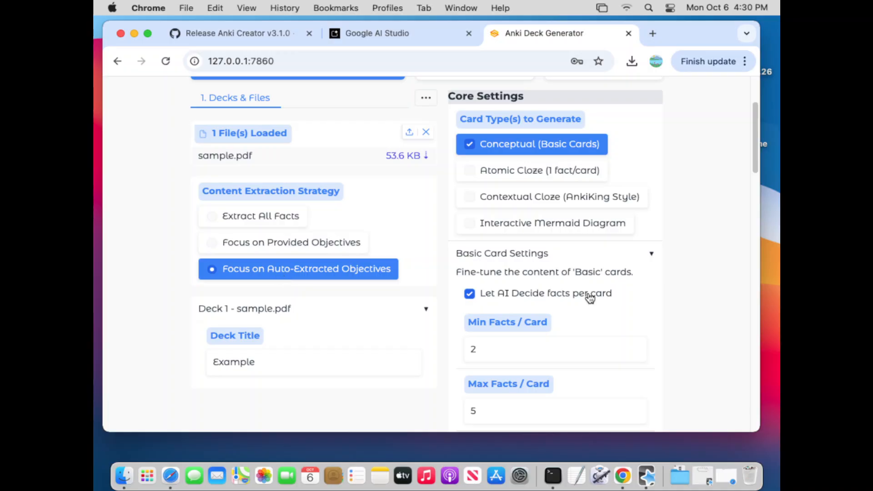
- Examine the card type options and the Basic Card Settings down to the tag colors
scroll(714, 262, "down", 1)
scroll(713, 263, "down", 2)
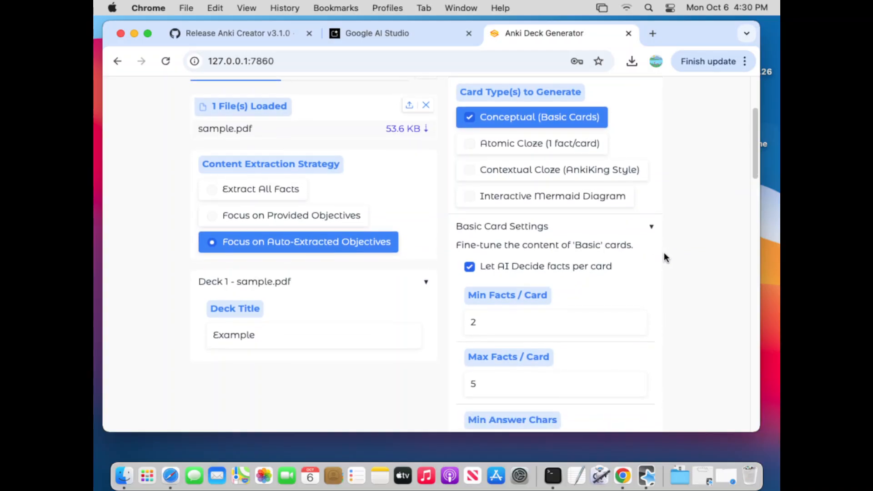
scroll(669, 259, "up", 5)
scroll(726, 221, "down", 3)
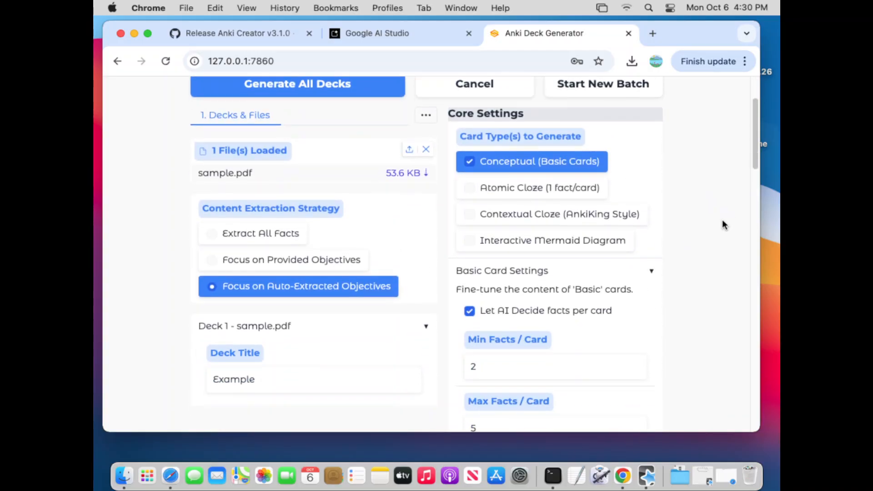
scroll(721, 225, "up", 1)
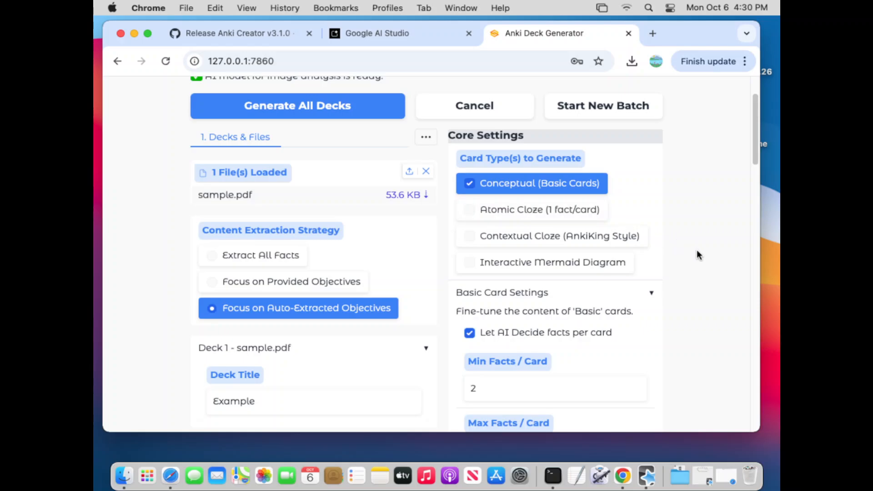
scroll(704, 253, "down", 1)
scroll(707, 256, "down", 1)
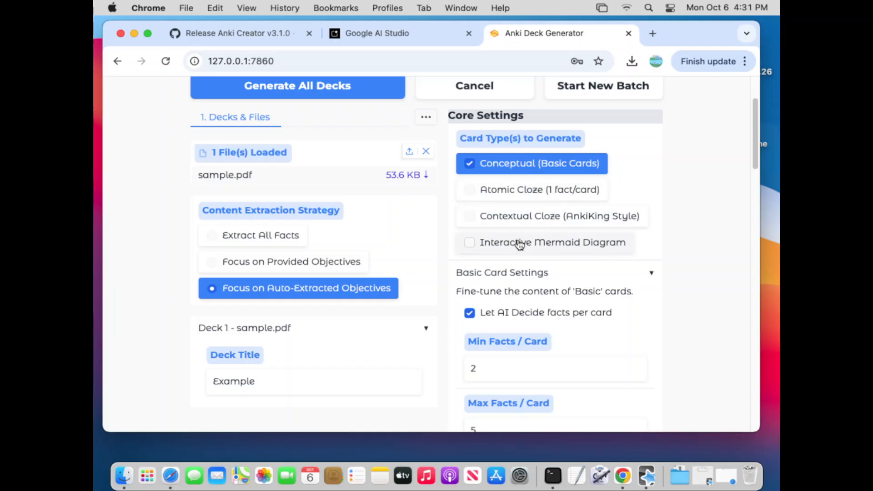
scroll(680, 241, "up", 2)
scroll(682, 243, "down", 9)
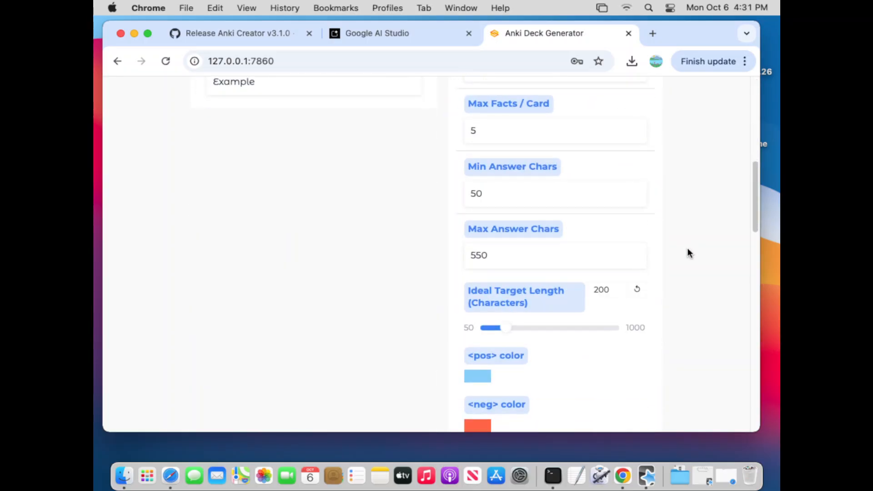
scroll(687, 248, "up", 7)
scroll(688, 253, "up", 3)
scroll(688, 253, "down", 1)
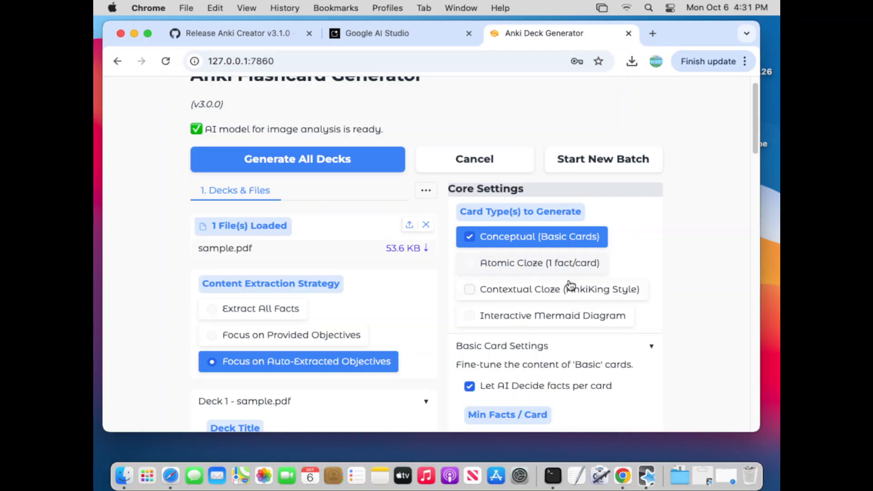
- Try adding the Atomic Cloze, Contextual Cloze and Interactive Mermaid Diagram card types, and clear all three again
left_click(545, 267)
left_click(528, 290)
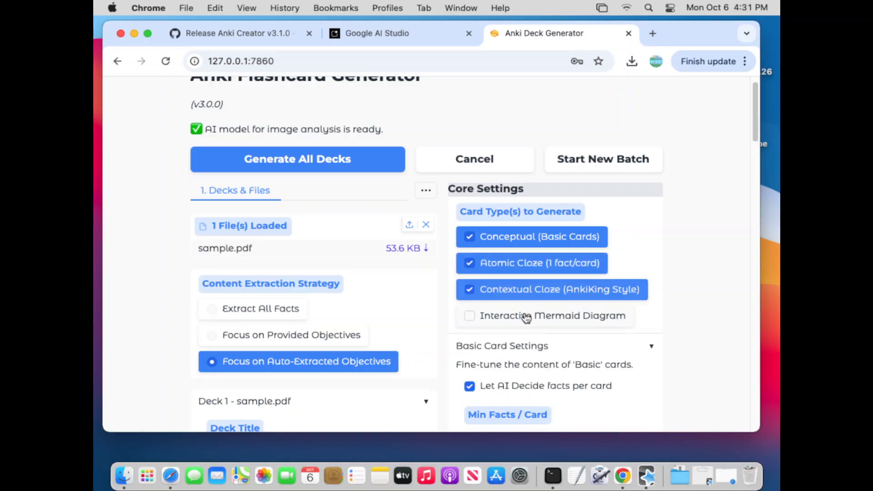
left_click(527, 316)
left_click(534, 293)
left_click(535, 316)
left_click(541, 263)
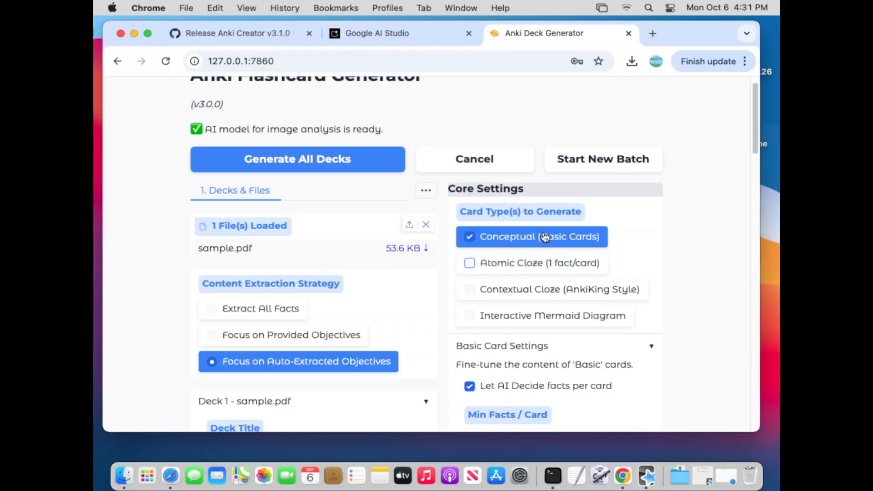
- Toggle the Conceptual (Basic Cards) and Atomic Cloze card types, and return to Conceptual (Basic Cards) alone
left_click(545, 237)
left_click(544, 236)
left_click(536, 265)
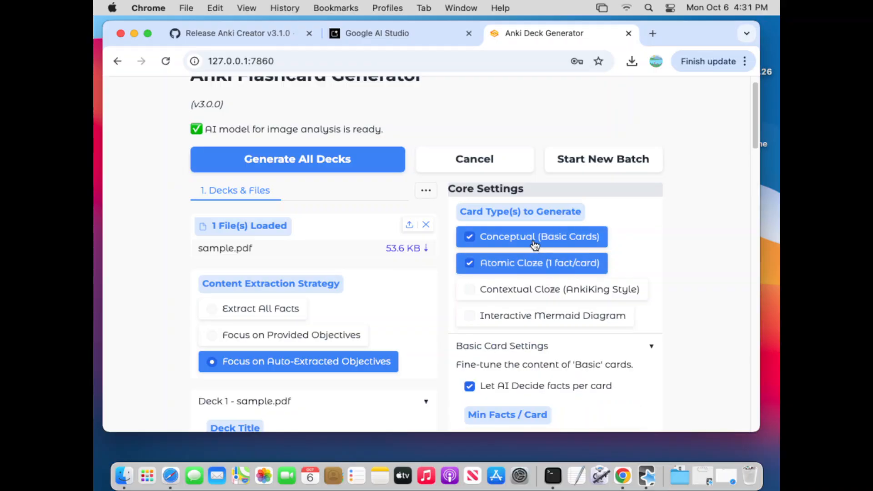
left_click(536, 247)
left_click(535, 260)
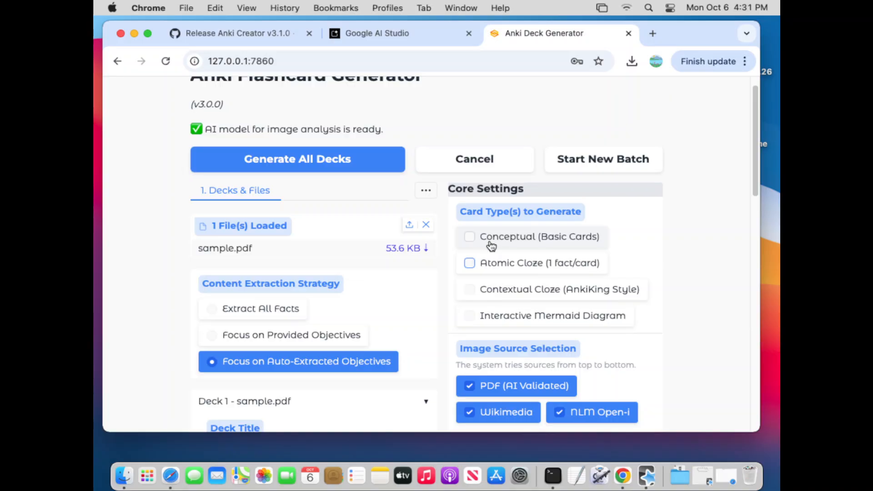
left_click(527, 245)
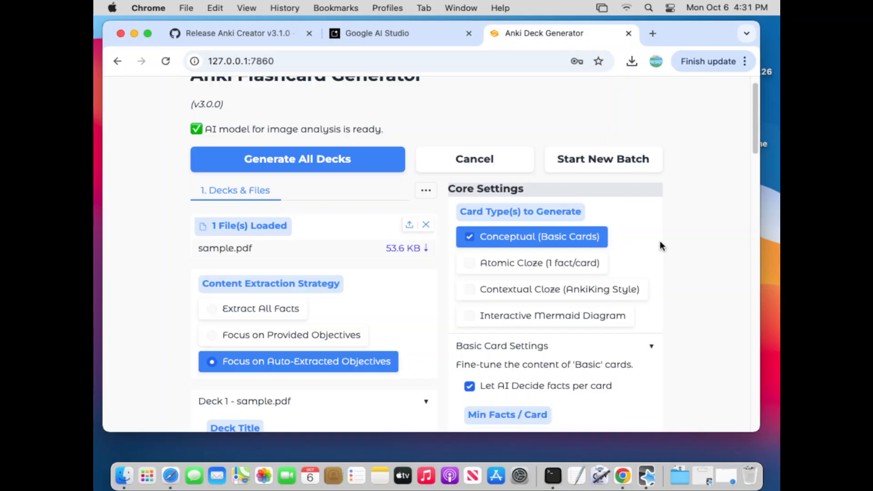
- Review the four card types and the facts and answer length fields that belong to Conceptual (Basic Cards)
scroll(662, 241, "down", 1)
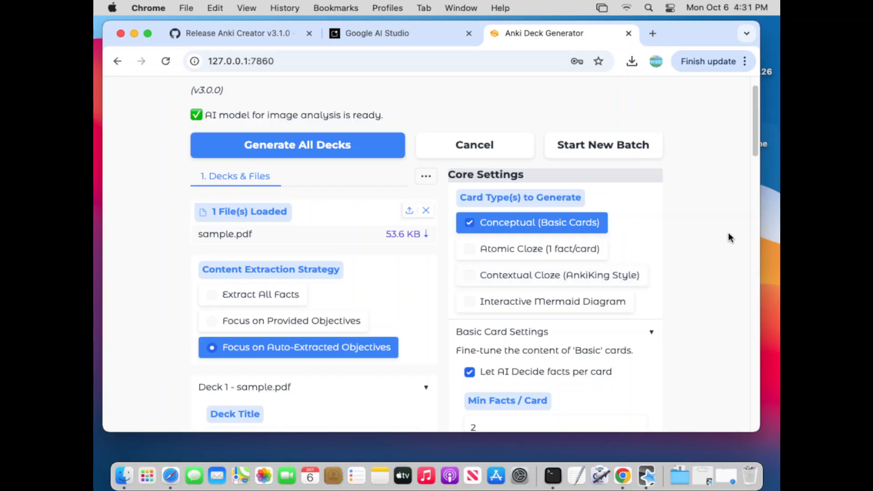
scroll(732, 234, "down", 3)
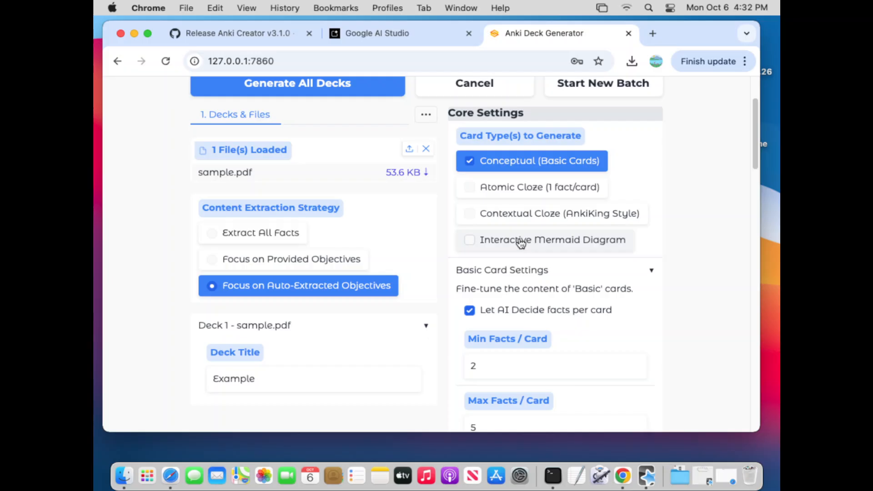
scroll(680, 248, "down", 3)
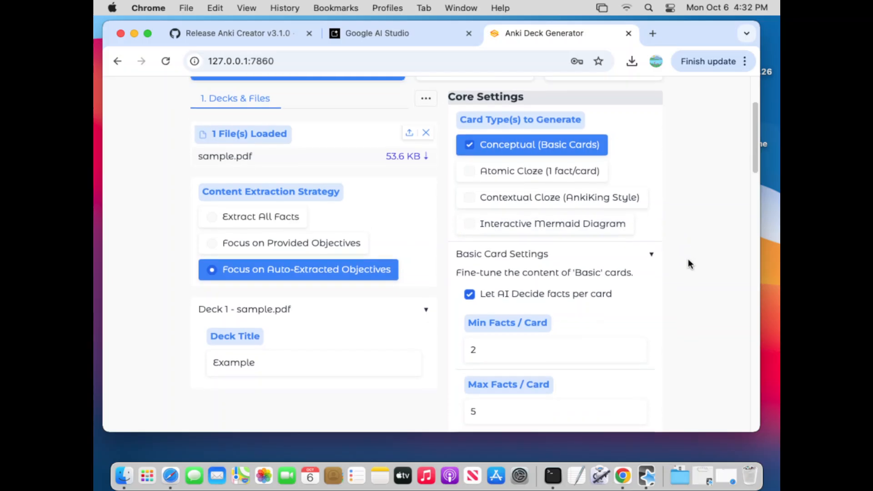
scroll(698, 263, "up", 3)
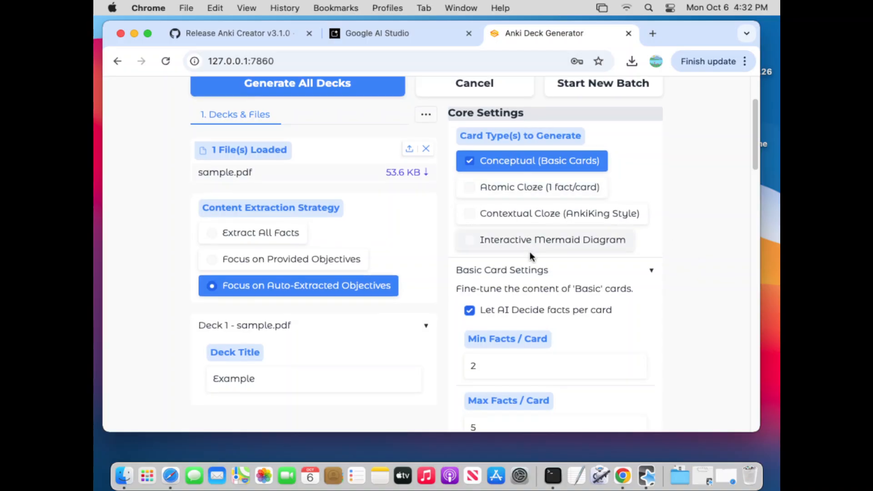
scroll(666, 243, "down", 4)
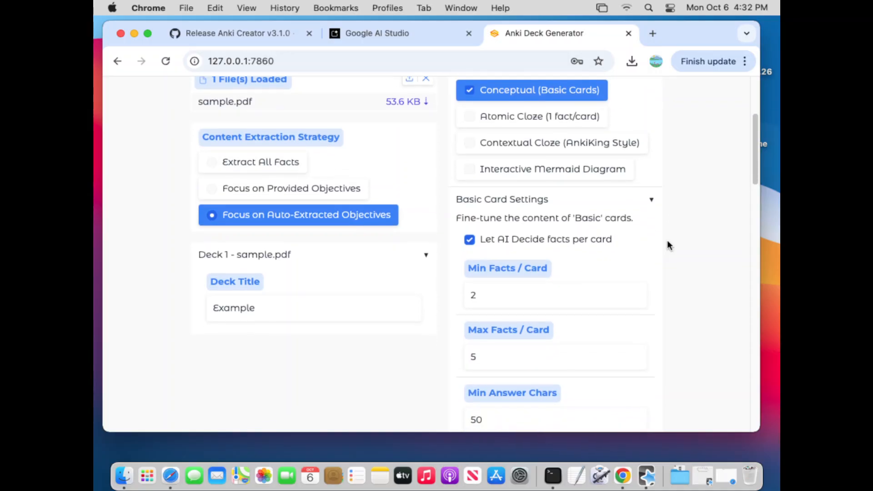
double_click(495, 93)
left_click(494, 93)
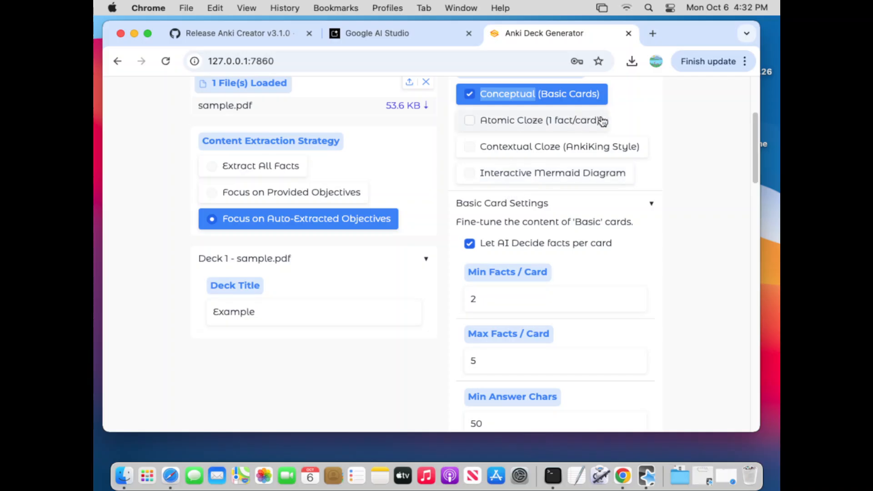
scroll(691, 198, "down", 9)
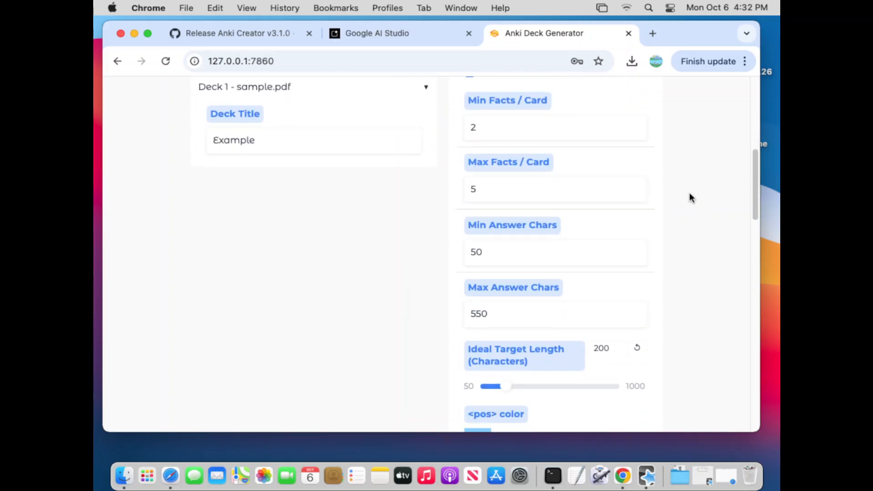
- Turn off Let AI Decide facts per card and set Min Facts / Card to 1 and Max Facts / Card to 2
scroll(691, 198, "up", 5)
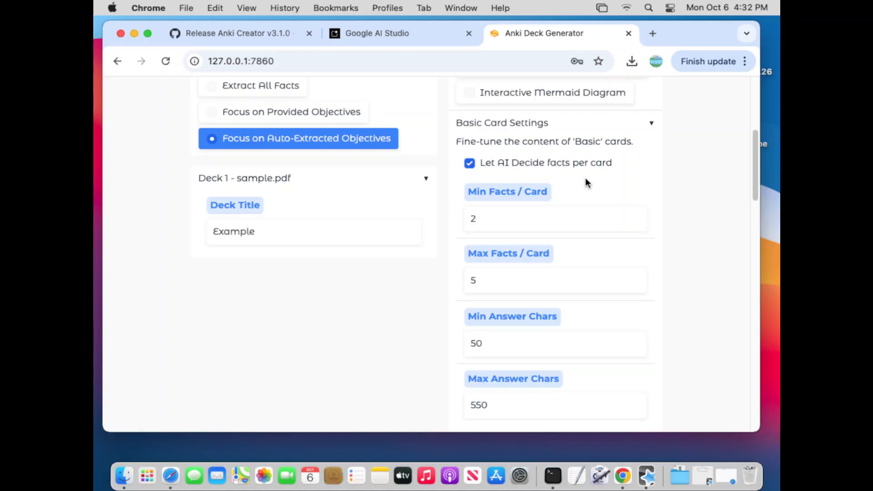
left_click(470, 164)
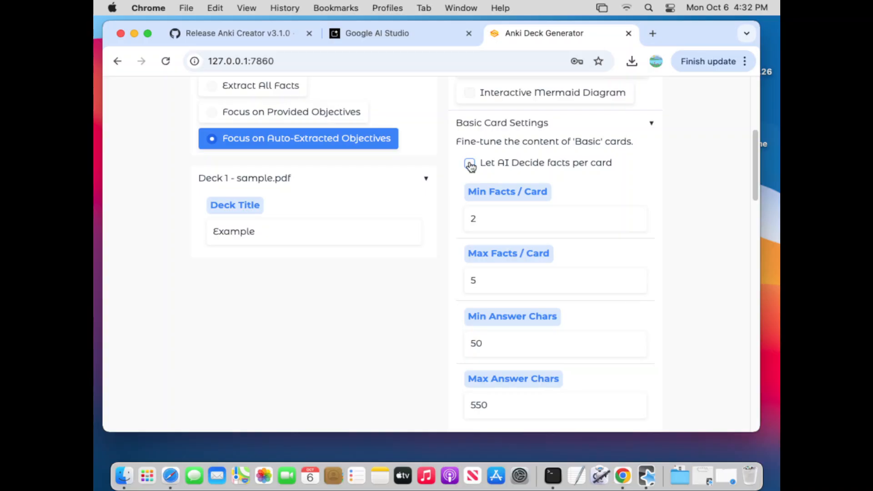
left_click(634, 222)
left_click(635, 283)
left_click(635, 284)
left_click(635, 284)
scroll(695, 293, "up", 2)
scroll(702, 296, "down", 4)
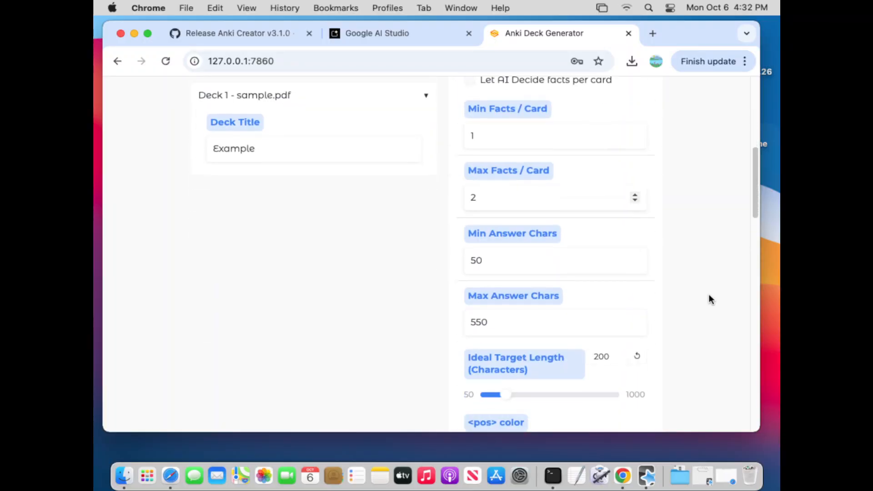
- Examine the Min Answer Chars, Max Answer Chars and Ideal Target Length settings for basic cards
scroll(711, 299, "down", 1)
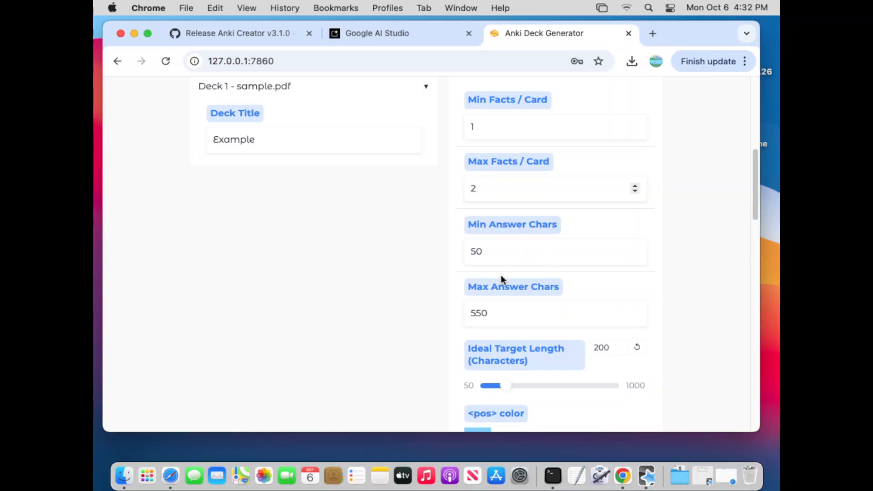
scroll(704, 299, "down", 1)
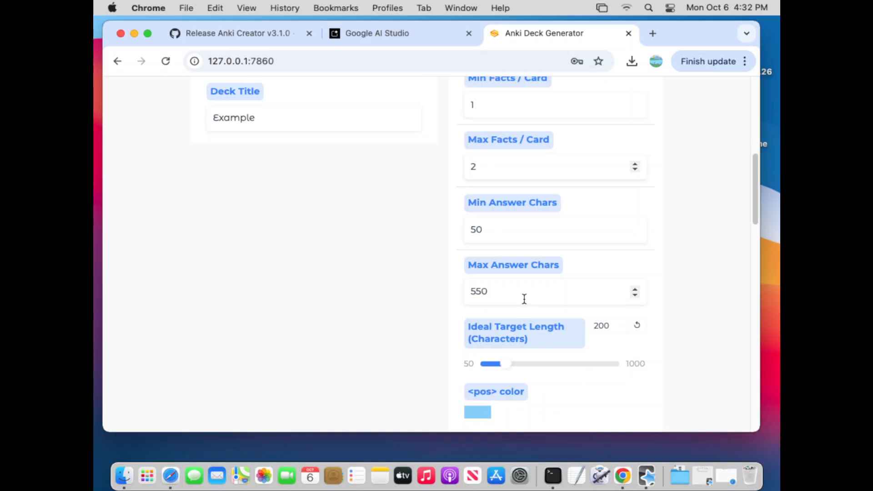
left_click_drag(523, 299, 397, 295)
left_click(400, 285)
scroll(708, 286, "down", 1)
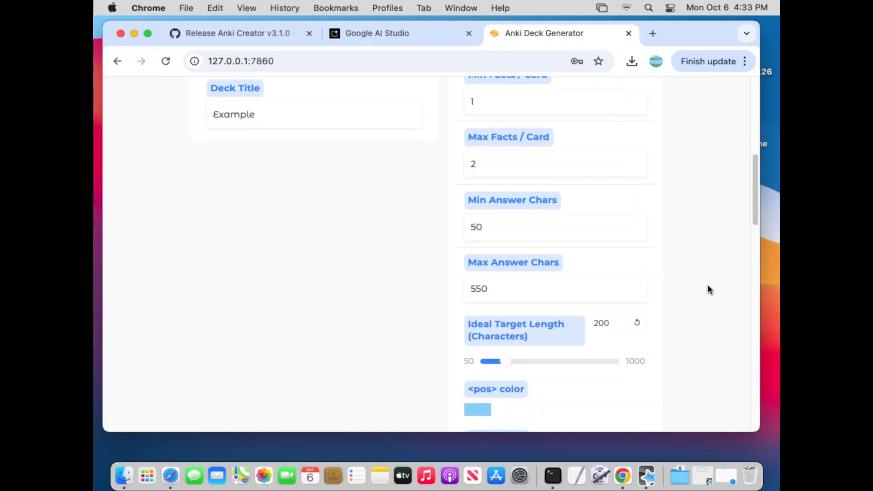
scroll(709, 294, "down", 5)
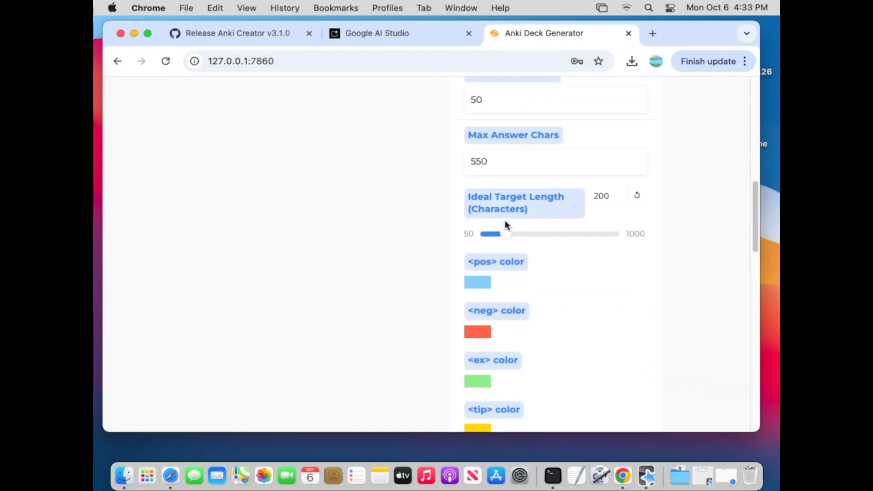
scroll(709, 213, "up", 1)
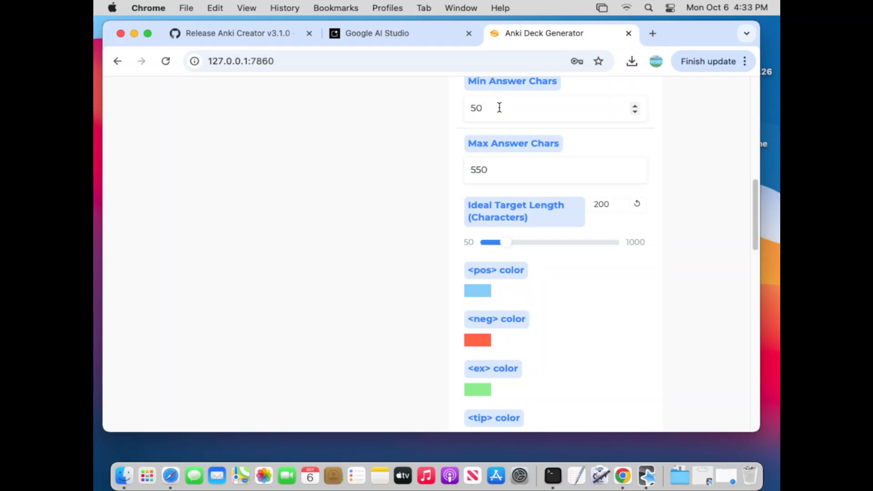
left_click(528, 164)
left_click(504, 176)
- Inspect the tag color settings, opening the <ex> color picker and closing it without choosing another color
scroll(711, 294, "down", 10)
scroll(719, 294, "up", 7)
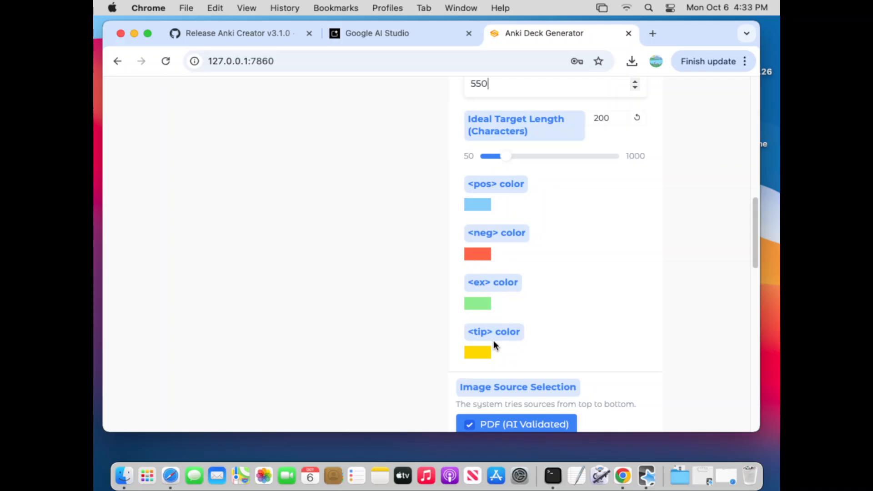
left_click(481, 311)
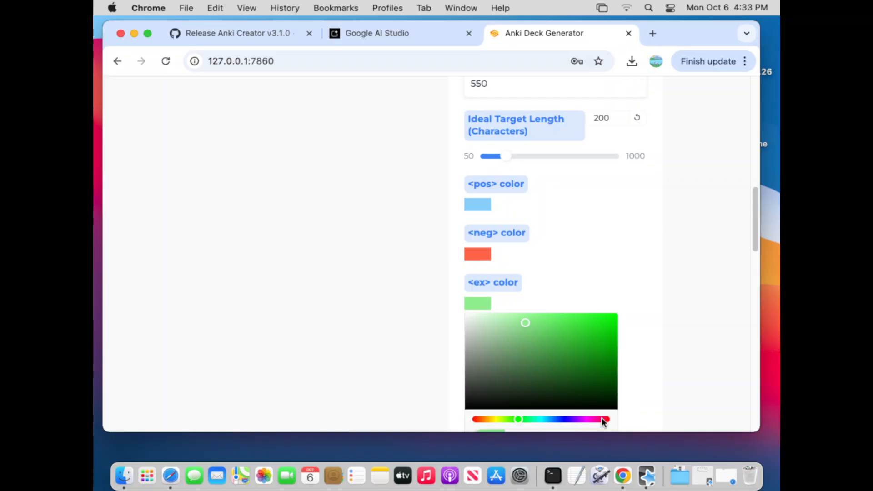
left_click(465, 303)
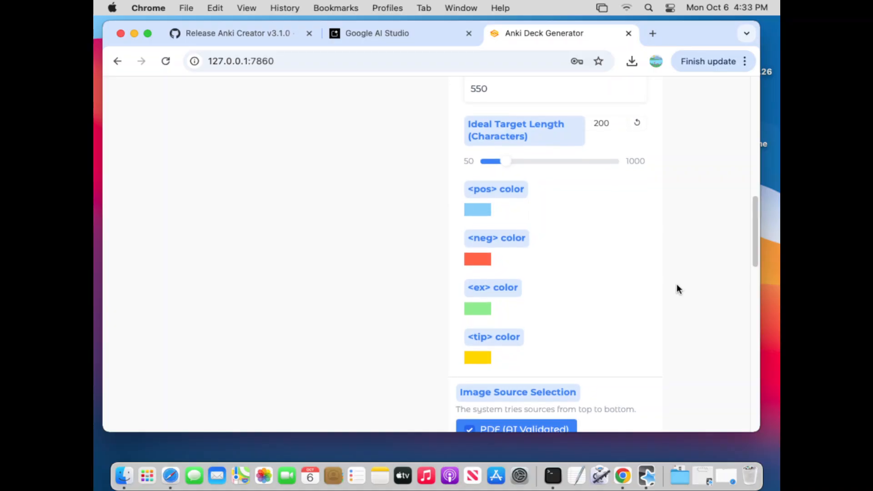
- Replace the Conceptual (Basic Cards) card type with Atomic Cloze (1 fact/card) and bring up the Cloze Card Settings
scroll(683, 284, "down", 15)
scroll(687, 290, "up", 20)
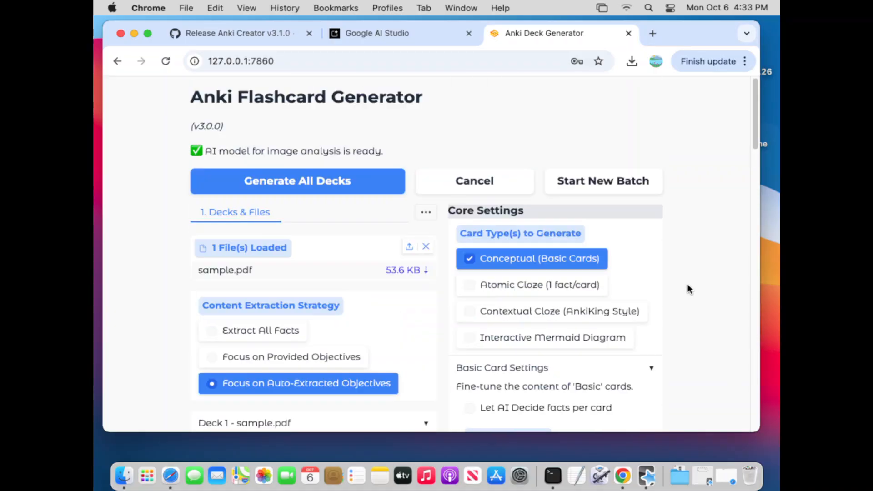
scroll(688, 288, "down", 1)
left_click(534, 242)
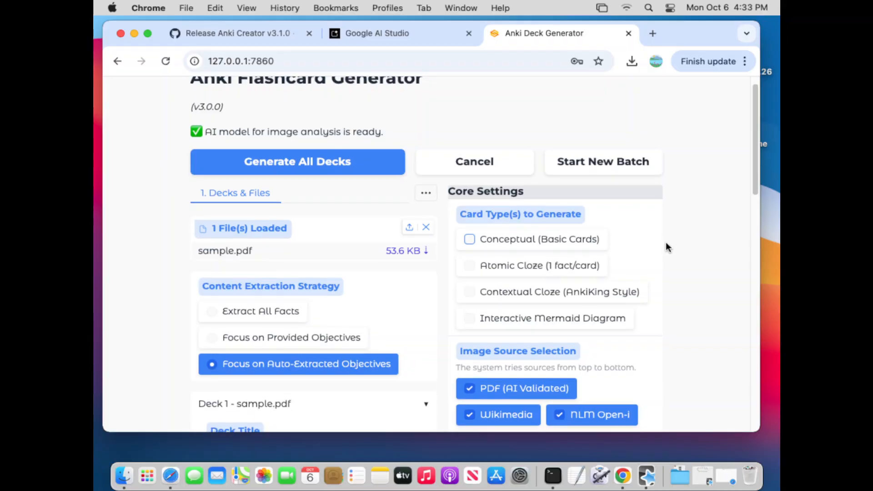
left_click(571, 266)
scroll(682, 251, "down", 3)
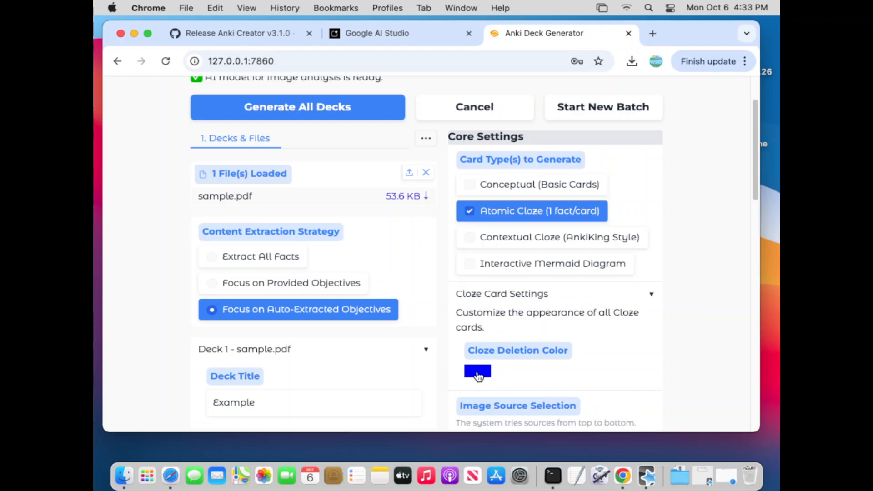
- Change the Cloze Deletion Color to the turquoise green #00ffb8
left_click(478, 375)
scroll(685, 324, "down", 5)
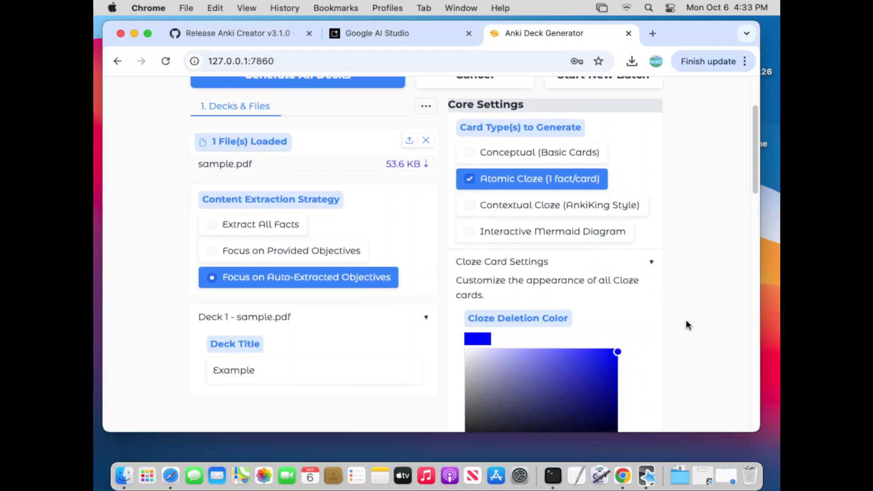
scroll(700, 335, "down", 1)
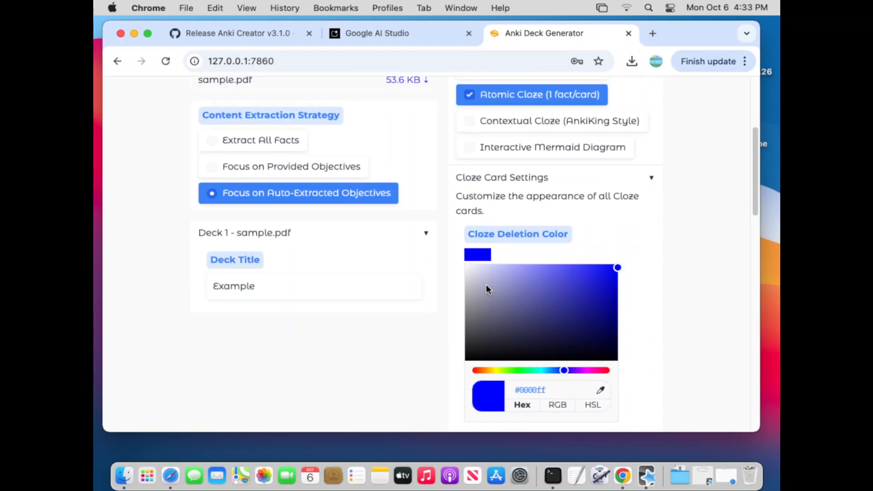
left_click(534, 370)
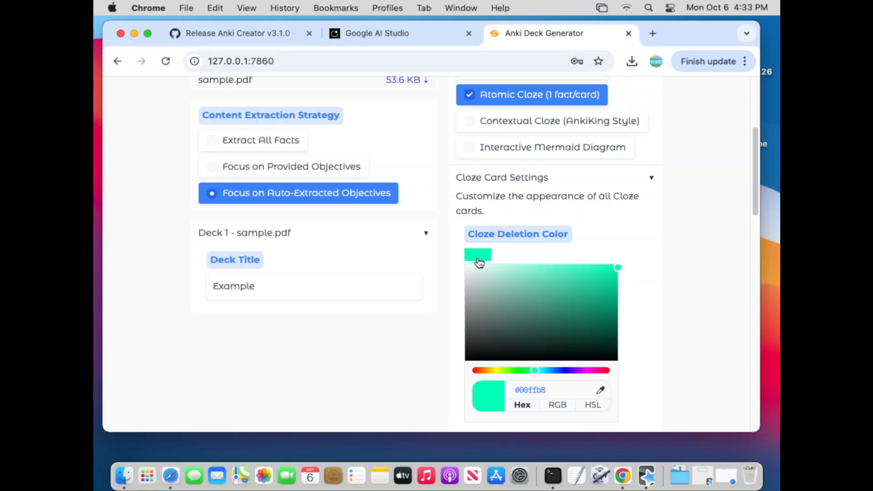
- Switch the card type to Contextual Cloze (AnkiKing Style) and examine its facts-per-card settings
left_click(518, 121)
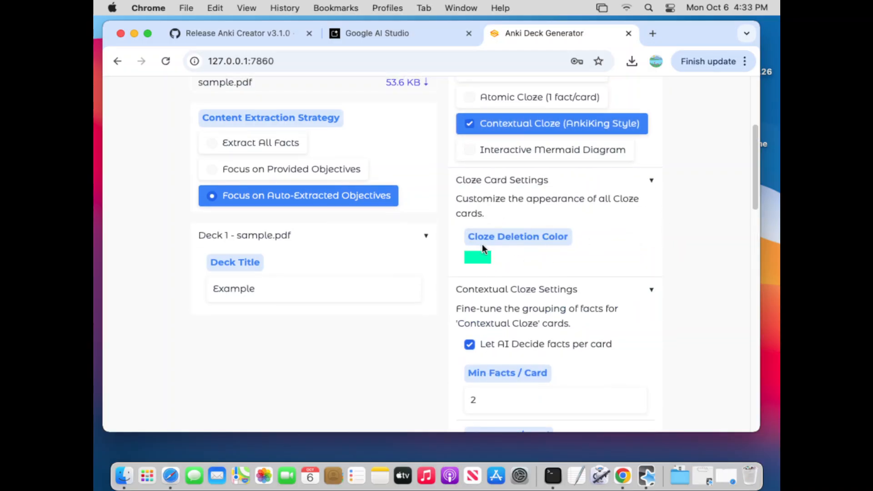
scroll(727, 300, "down", 3)
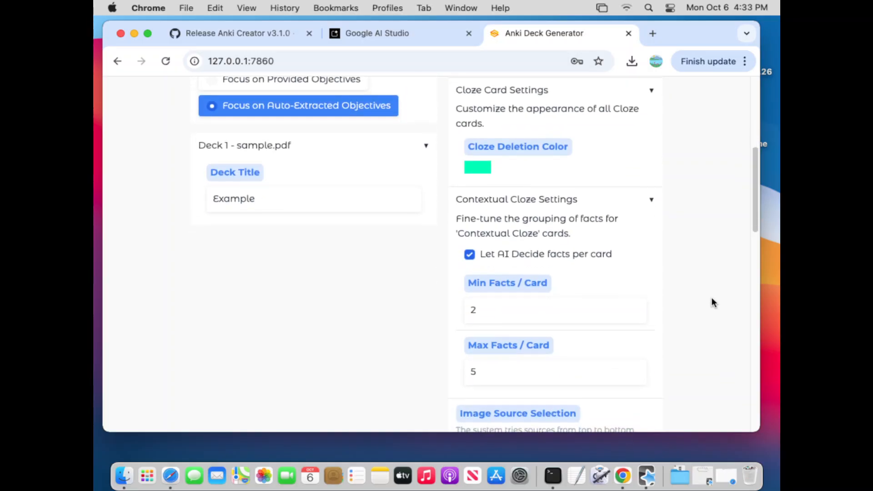
scroll(712, 298, "down", 1)
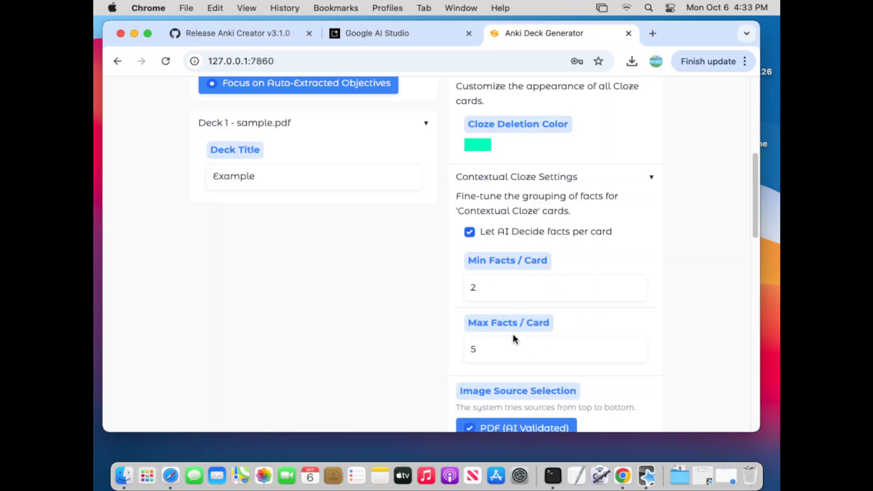
scroll(667, 241, "down", 1)
scroll(632, 266, "up", 13)
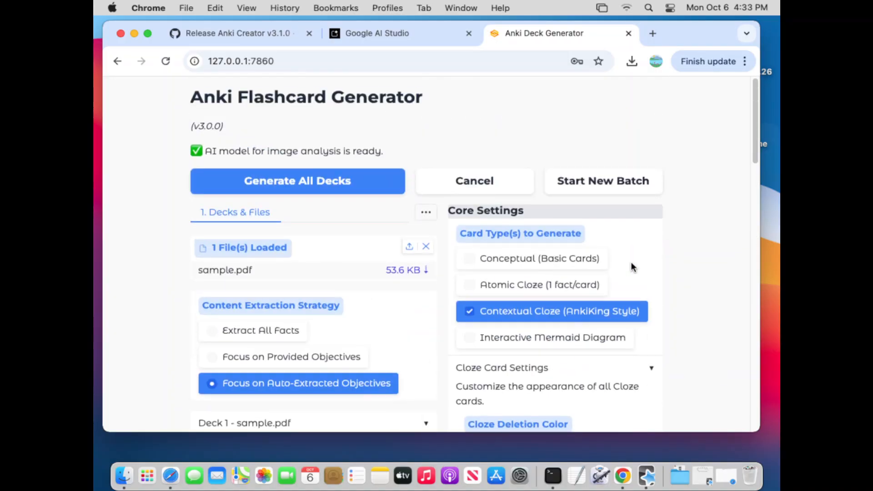
- Switch the card type to Interactive Mermaid Diagram and inspect the Diagram Theme options without choosing another theme
left_click(548, 340)
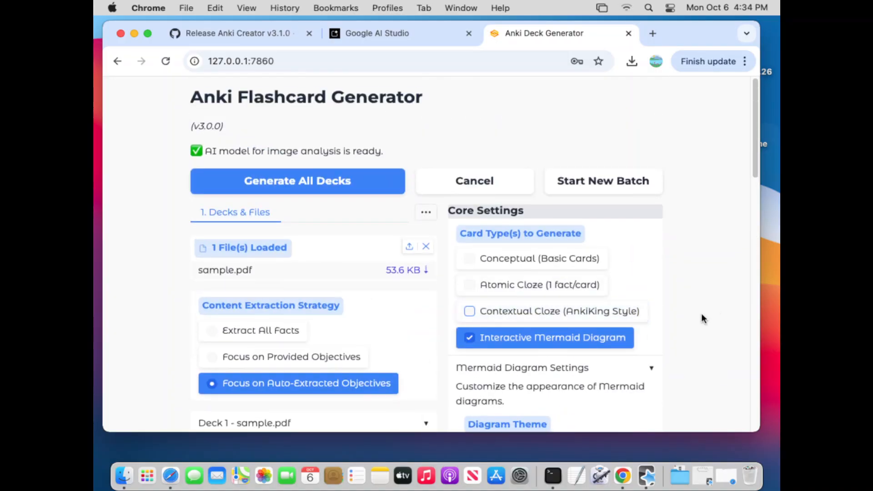
scroll(702, 313, "down", 3)
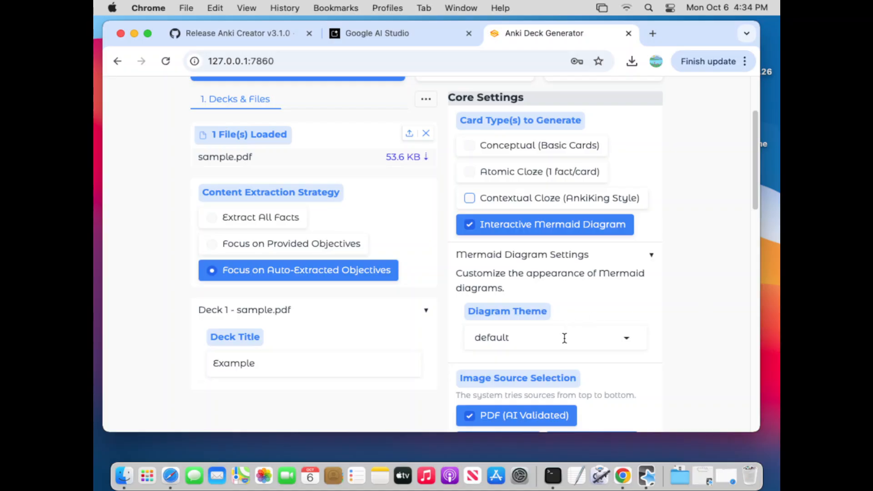
left_click(566, 340)
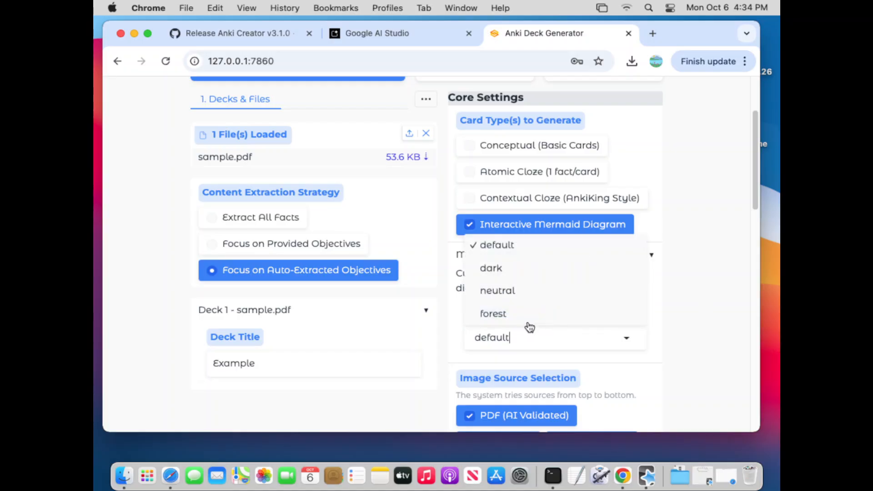
left_click(710, 289)
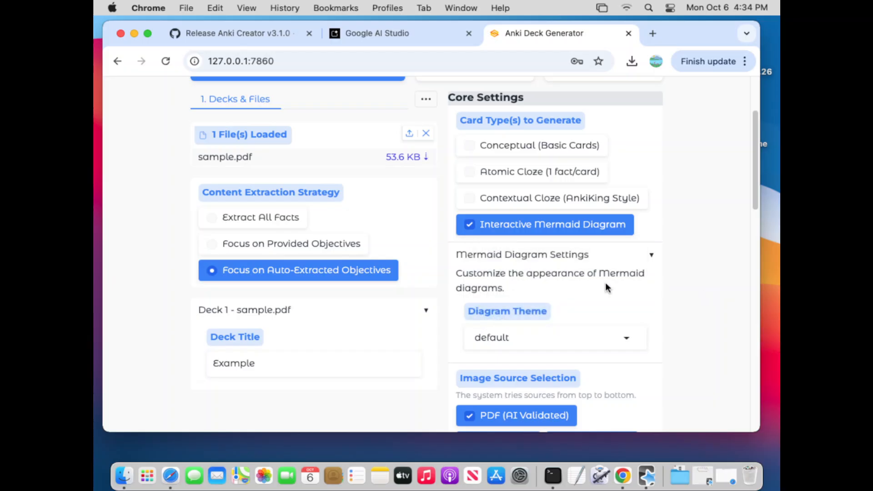
left_click(650, 265)
- Set Atomic Cloze (1 fact/card) as the only card type and choose Extract All Facts as the content extraction strategy
left_click(522, 145)
left_click(510, 224)
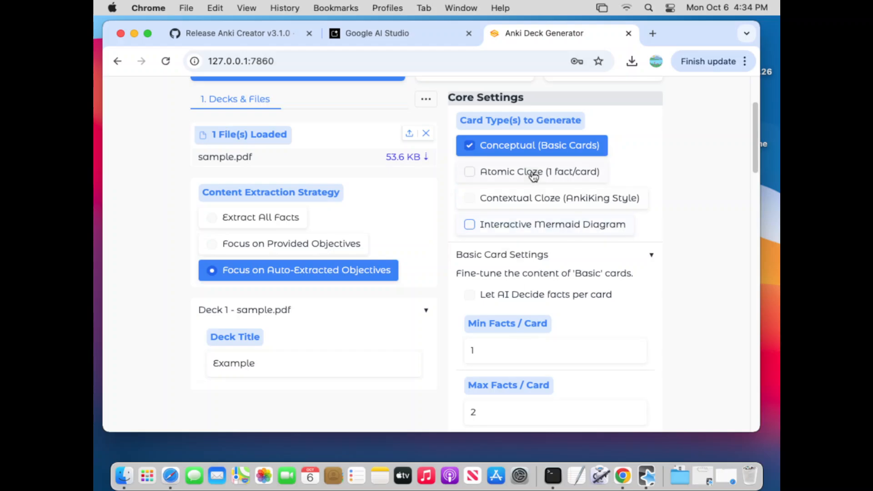
left_click(533, 174)
left_click(536, 146)
left_click(279, 220)
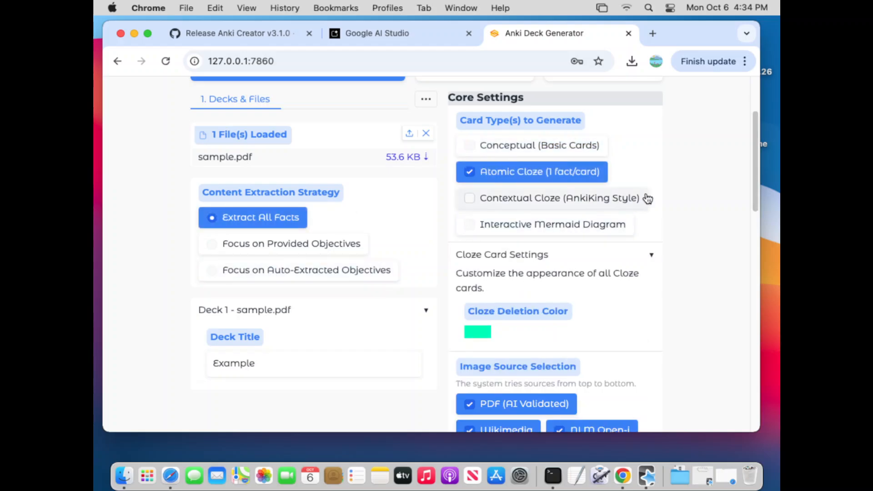
- Restrict the image sources to PDF (AI Validated) and PDF Page as Image (Fallback), excluding Wikimedia and NLM Open-i
scroll(723, 240, "up", 3)
scroll(723, 241, "down", 5)
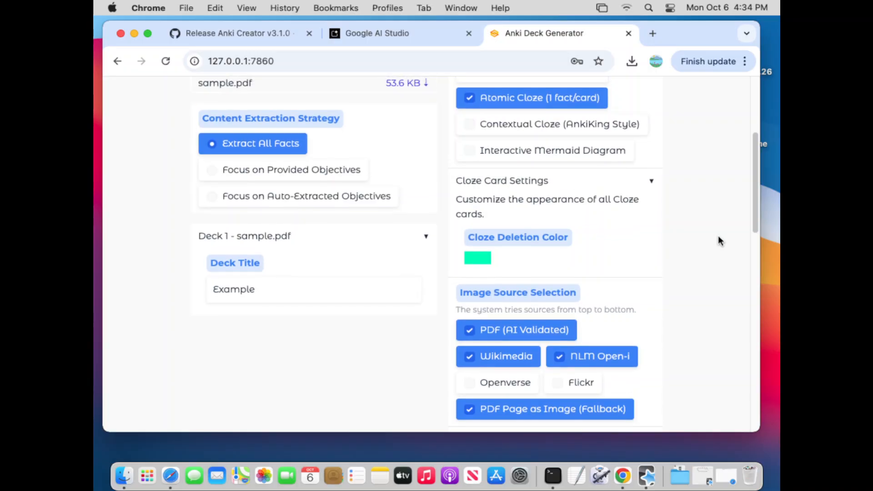
scroll(720, 241, "up", 1)
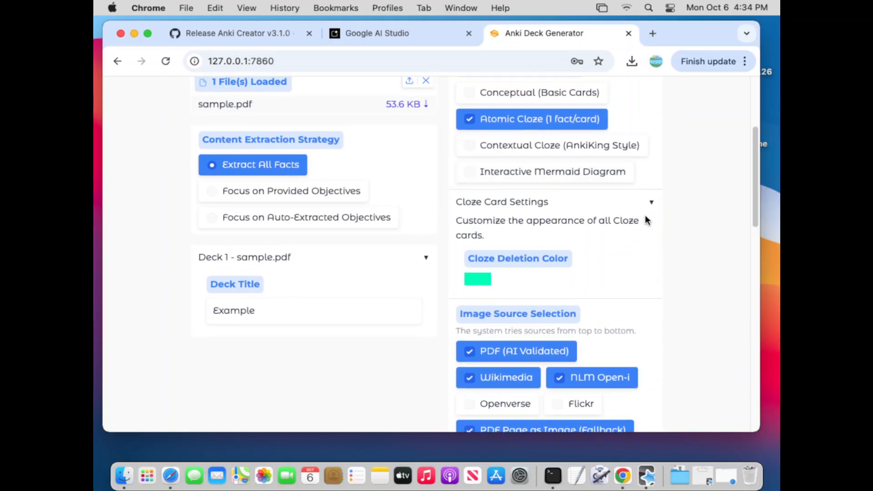
scroll(691, 247, "down", 5)
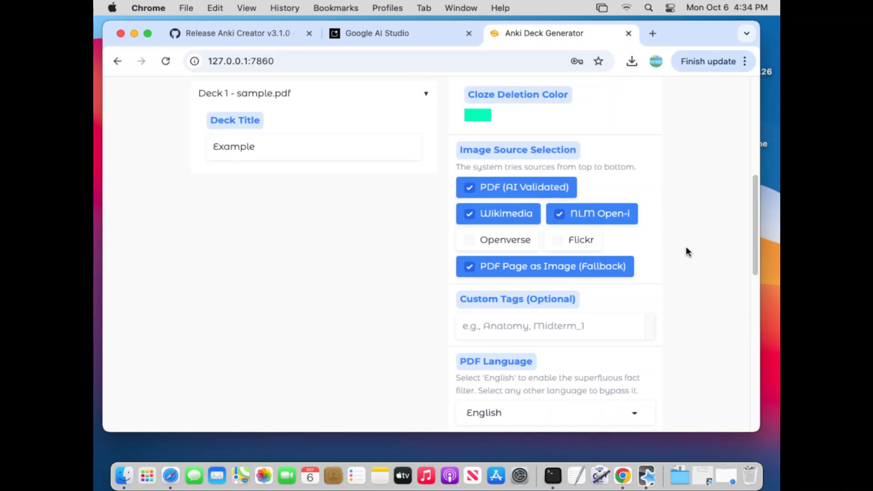
scroll(686, 252, "down", 1)
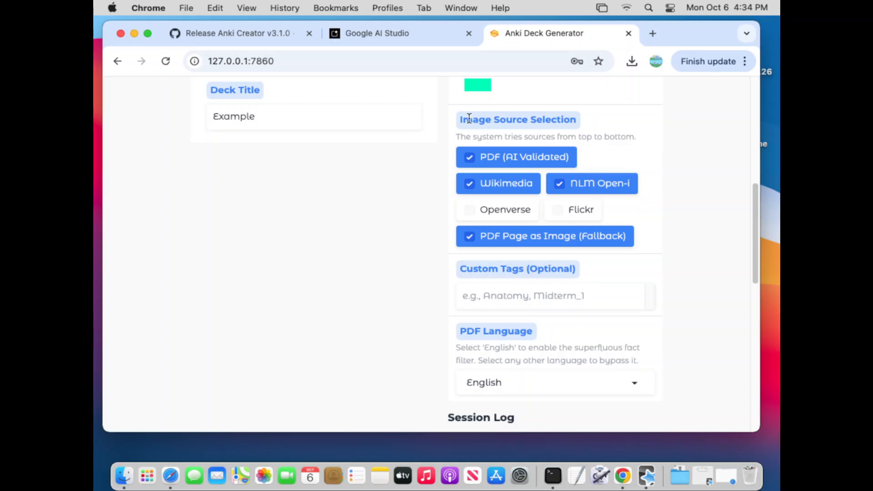
left_click_drag(471, 118, 569, 114)
left_click(638, 132)
left_click(504, 160)
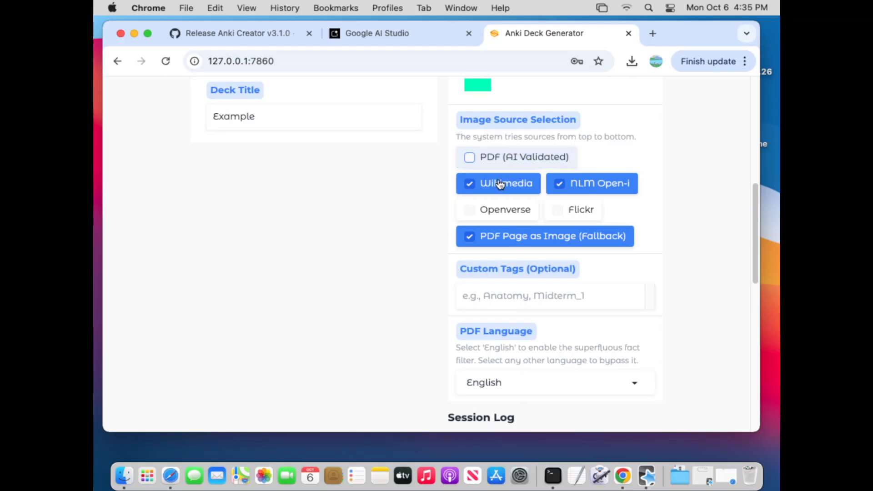
left_click(510, 183)
left_click(585, 183)
left_click(534, 236)
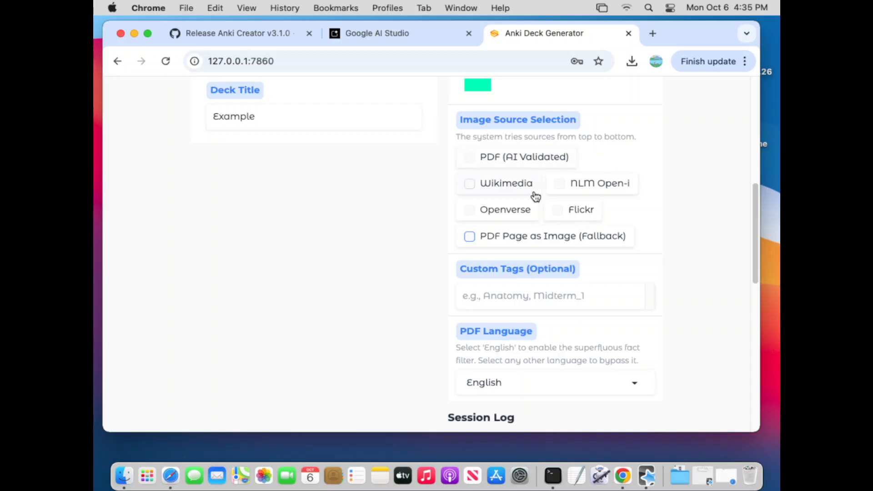
left_click(549, 162)
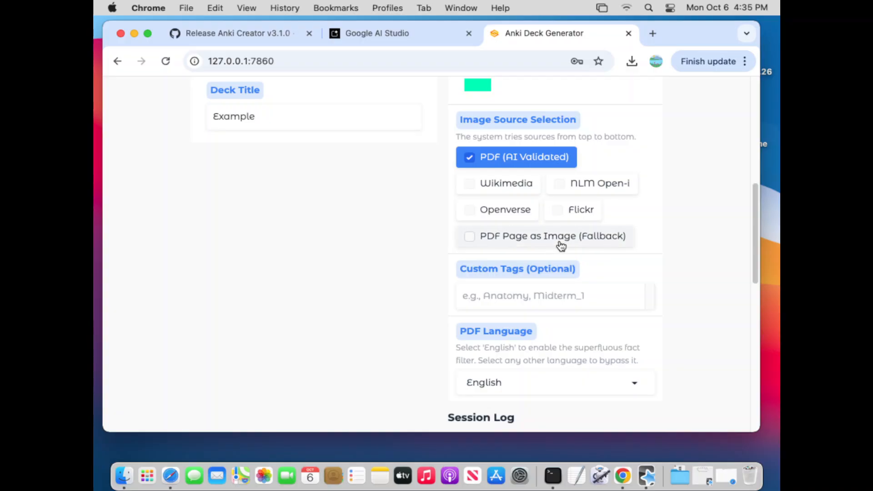
left_click(561, 244)
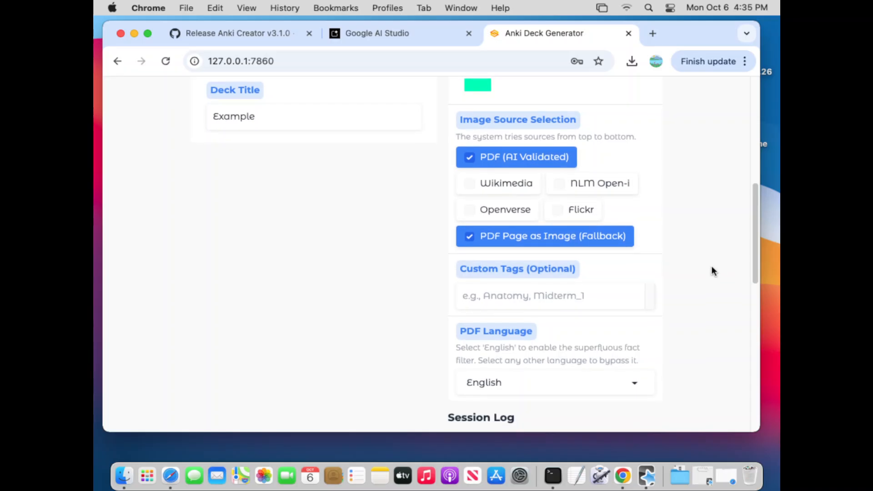
- Enter Anatomy Midterm 1 as the custom tag
scroll(712, 266, "down", 1)
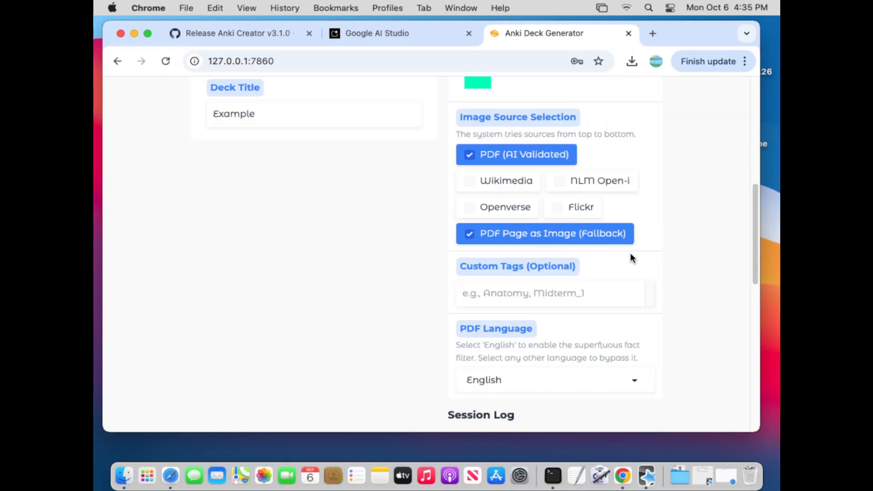
scroll(681, 262, "down", 3)
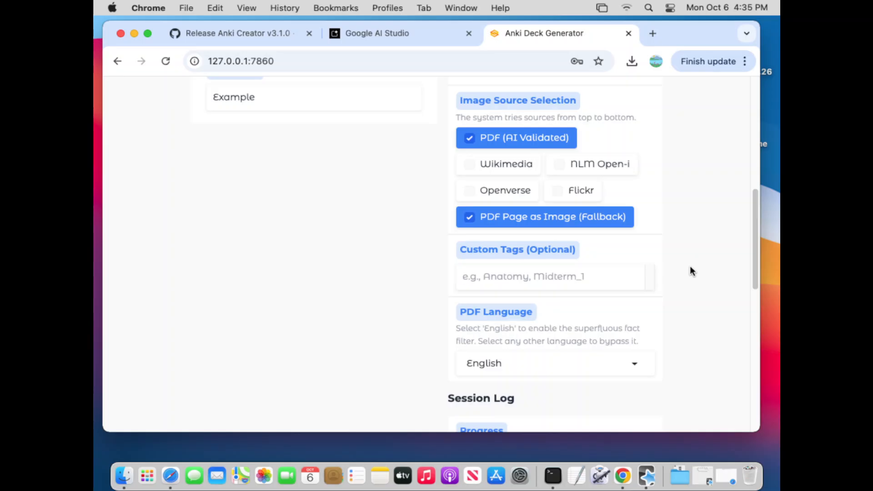
type("Anatomy Mid")
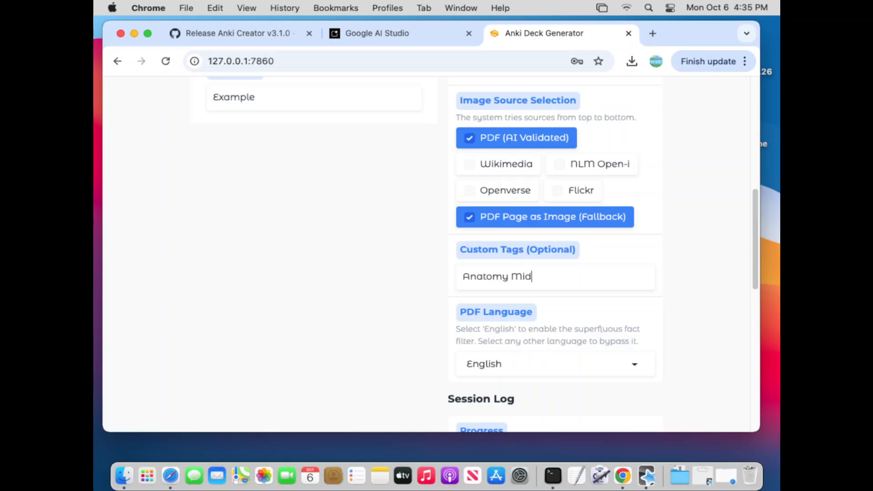
type("term 1")
- Inspect the PDF Language choices without changing the language, and review the Session Log area and the configured deck settings
scroll(672, 313, "up", 3)
scroll(675, 315, "down", 6)
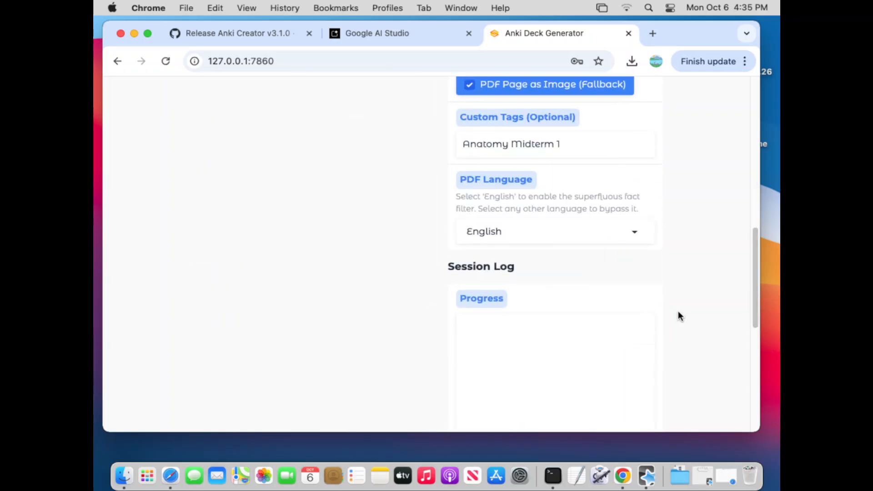
left_click(529, 234)
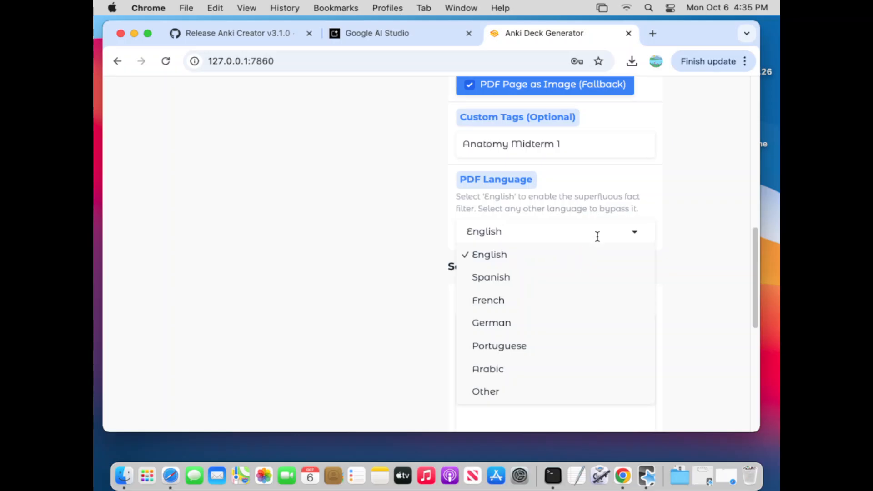
left_click(373, 242)
scroll(310, 273, "down", 10)
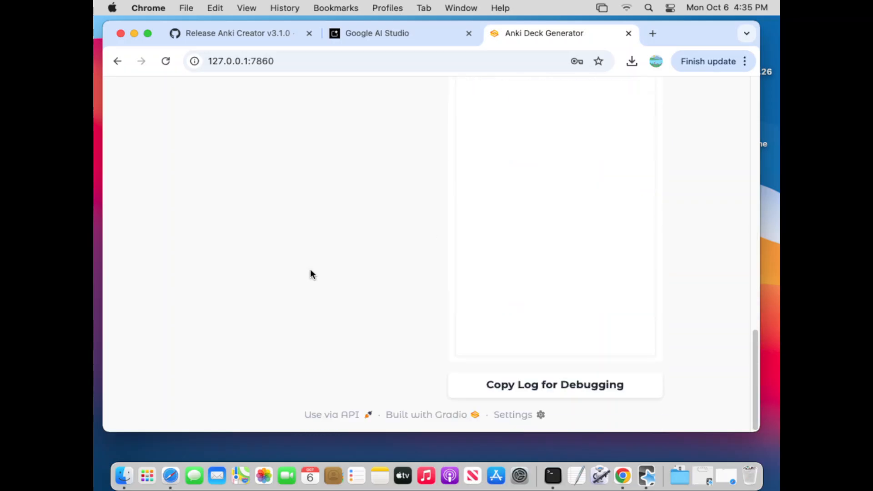
scroll(311, 274, "up", 15)
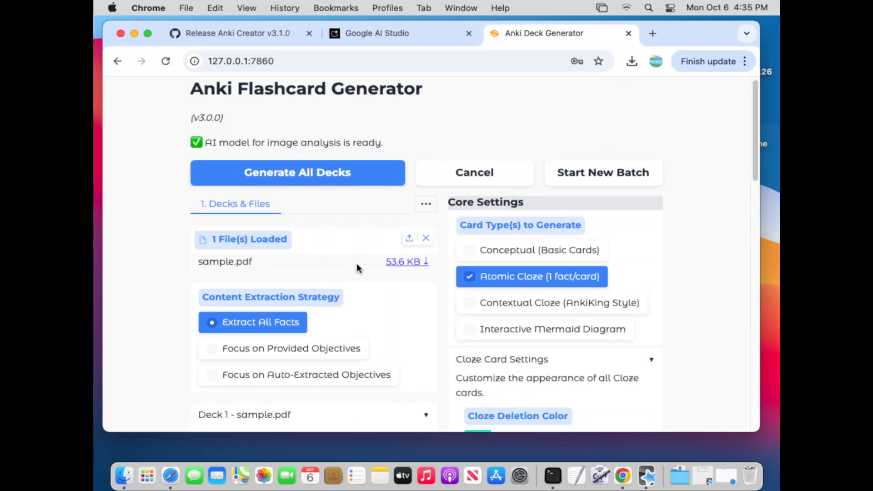
scroll(357, 265, "down", 10)
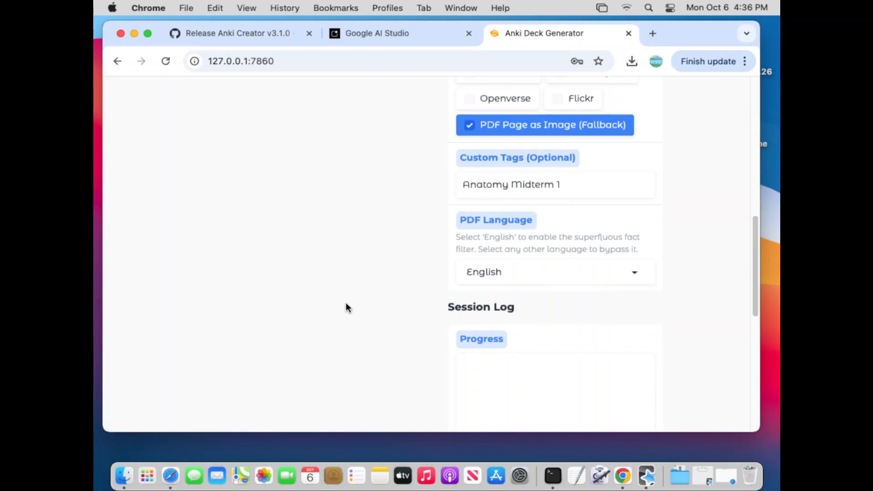
scroll(349, 302, "down", 3)
scroll(349, 301, "up", 10)
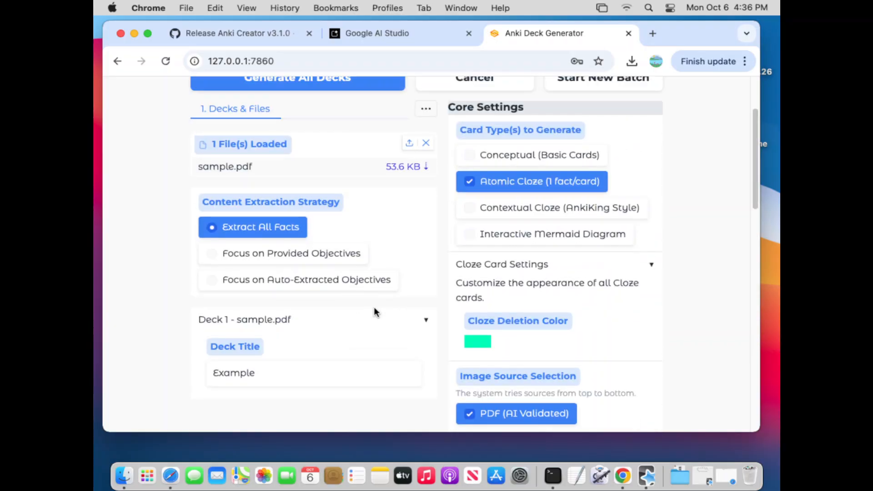
scroll(374, 307, "up", 1)
- Bring up the Prompts (Advanced) settings and examine the custom instructions area of the Basic Card Builder
left_click(432, 117)
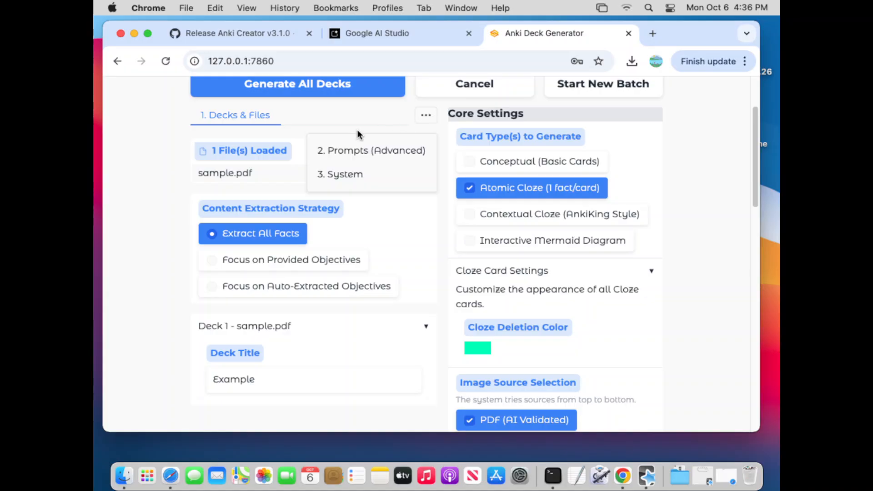
left_click(326, 147)
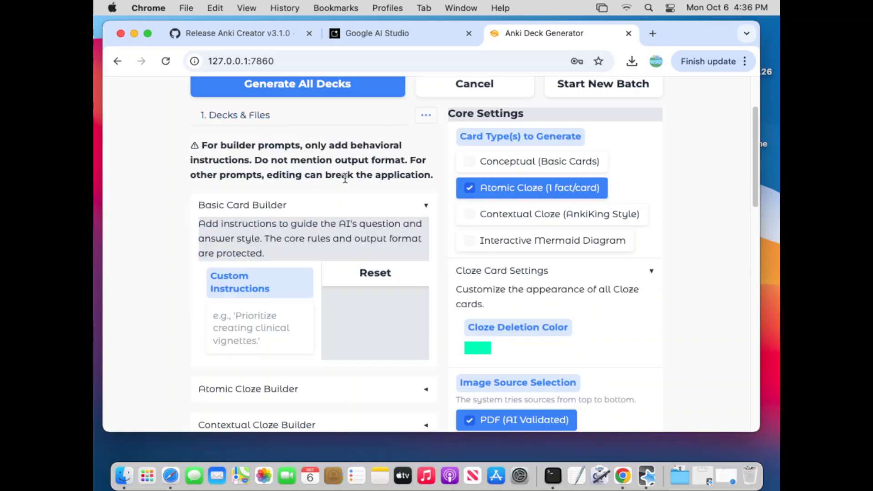
left_click(426, 118)
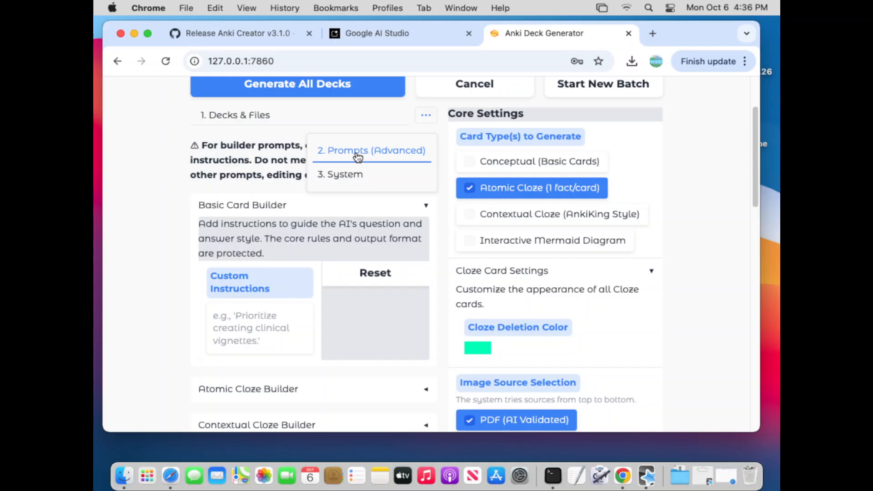
left_click(426, 119)
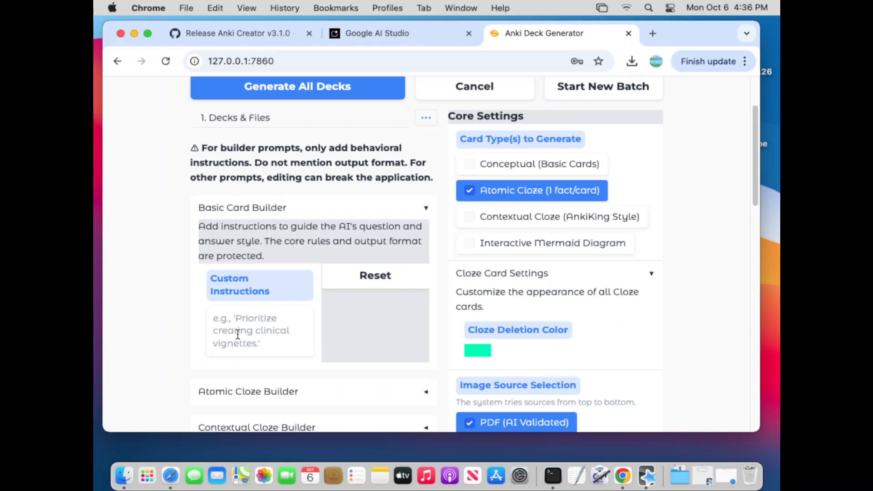
scroll(159, 216, "down", 2)
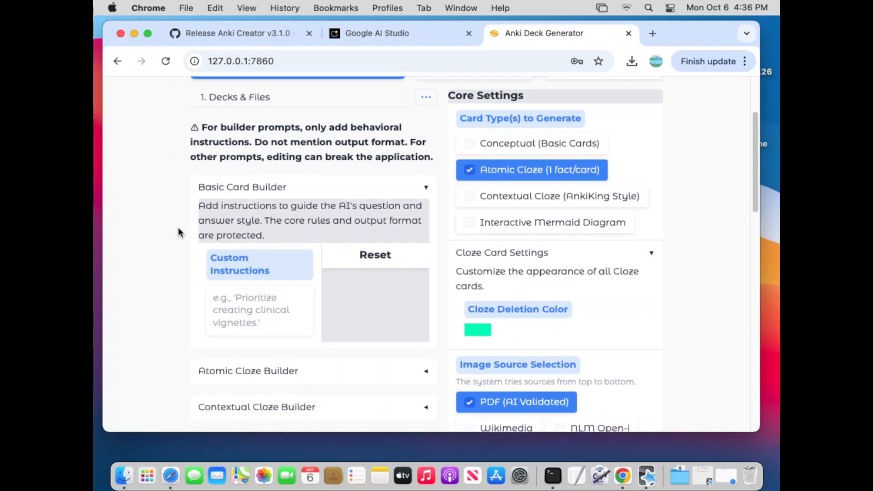
- Enter "Prioritize anything to do with drugs or medications" as the Basic Card Builder's custom instructions
scroll(164, 230, "down", 2)
left_click(259, 249)
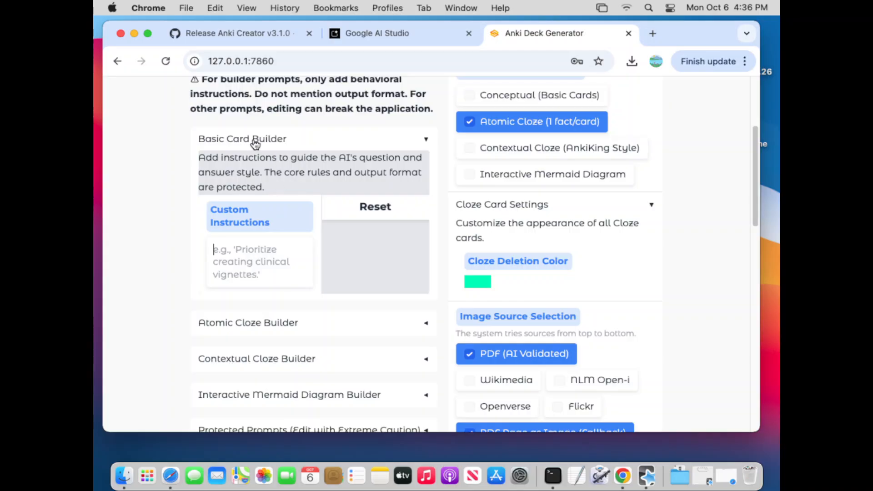
type("Prioritize")
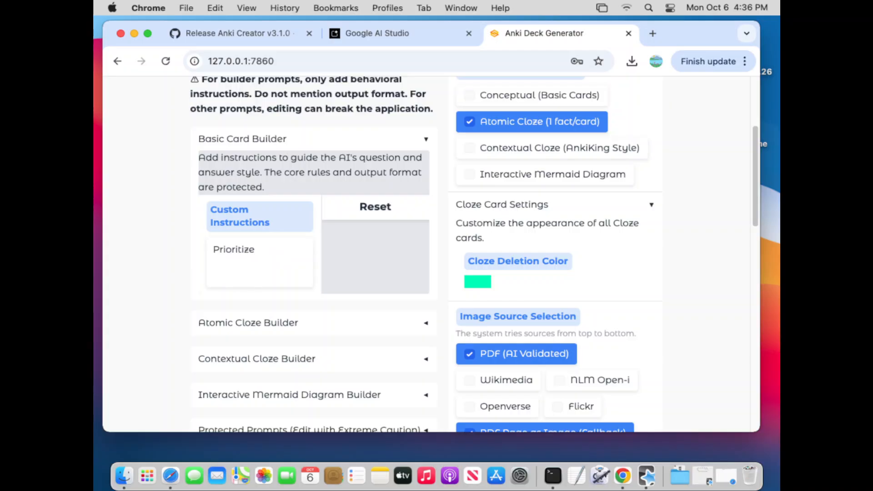
type(" anyy")
key("BackSpace")
type("thing to do with ")
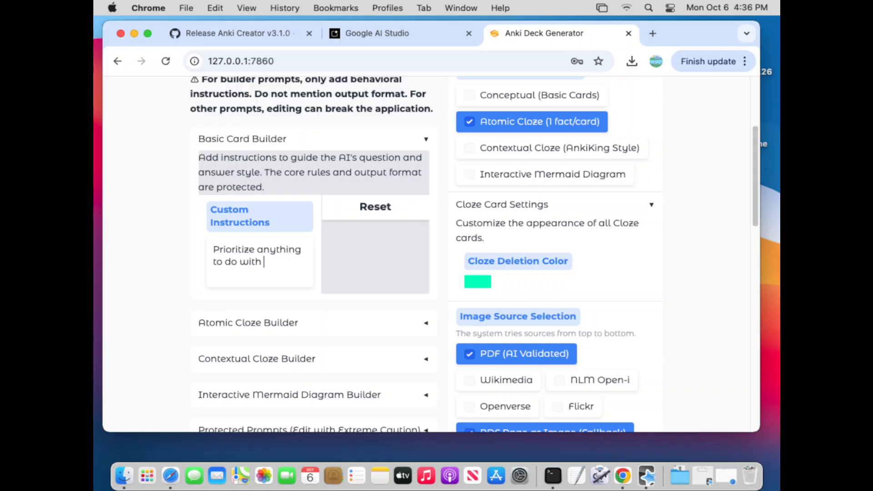
type("drugs or medications")
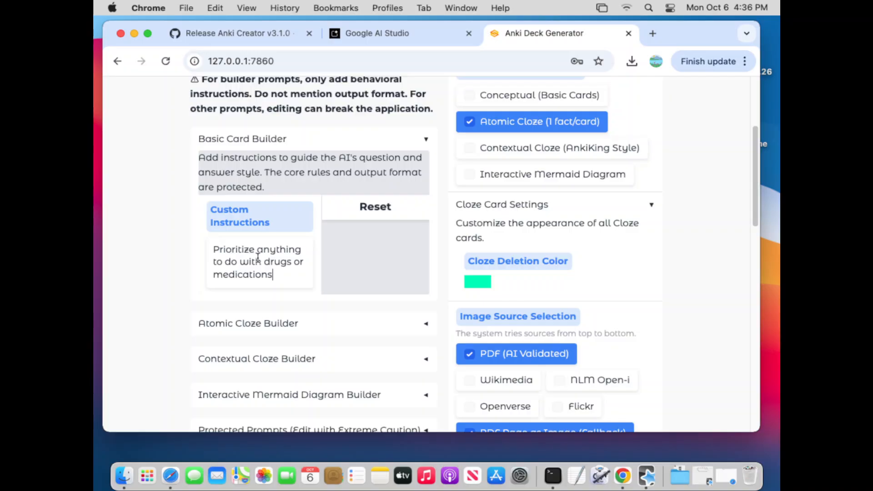
- Clear the custom instructions text in the Basic Card Builder
left_click_drag(273, 279, 193, 256)
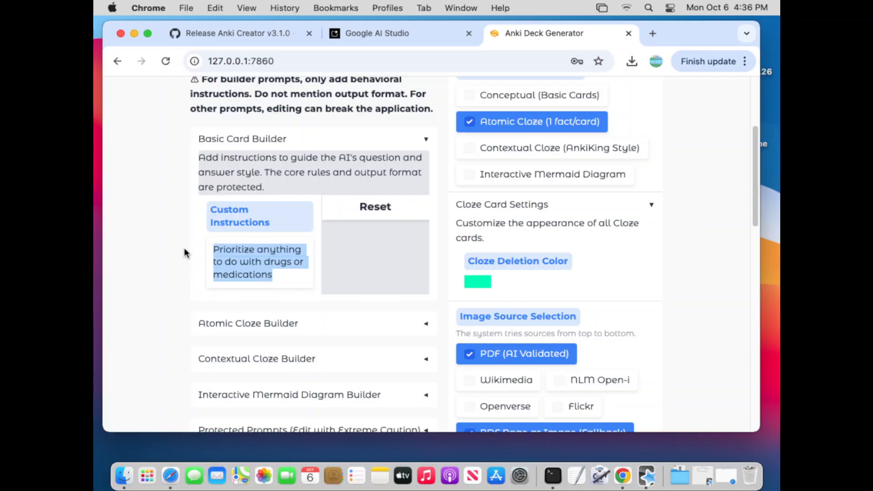
key("BackSpace")
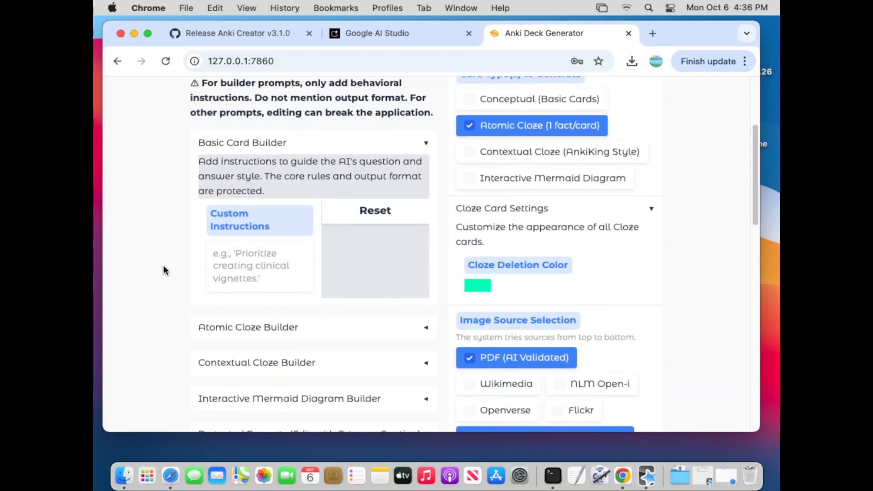
scroll(164, 270, "down", 2)
scroll(299, 235, "up", 5)
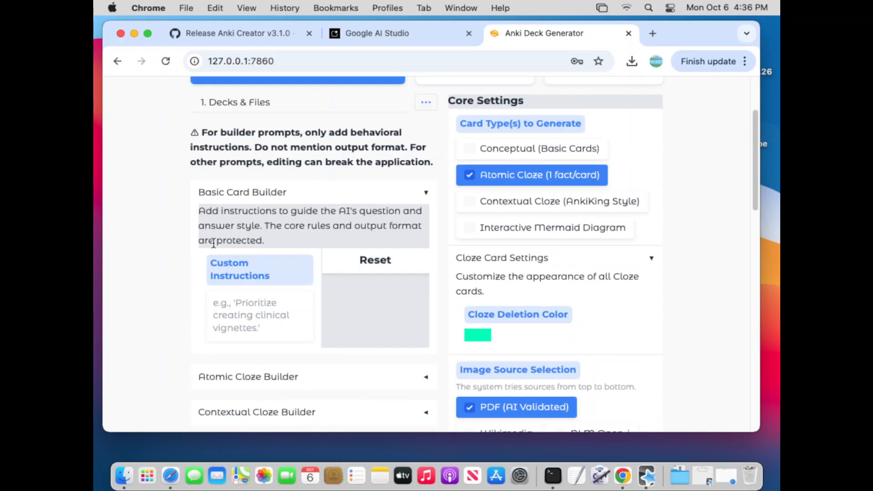
- Collapse the Basic Card Builder prompt and return to the Decks & Files settings
left_click(311, 231)
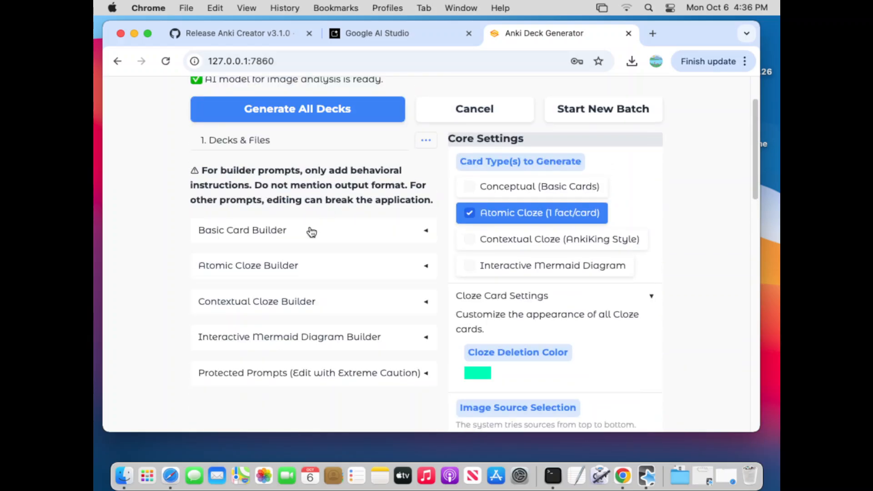
left_click(233, 144)
scroll(673, 264, "down", 4)
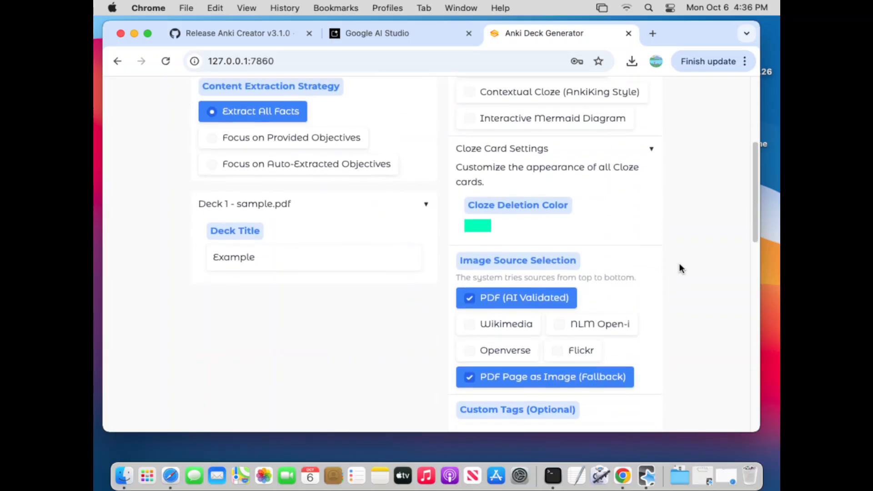
scroll(676, 269, "up", 6)
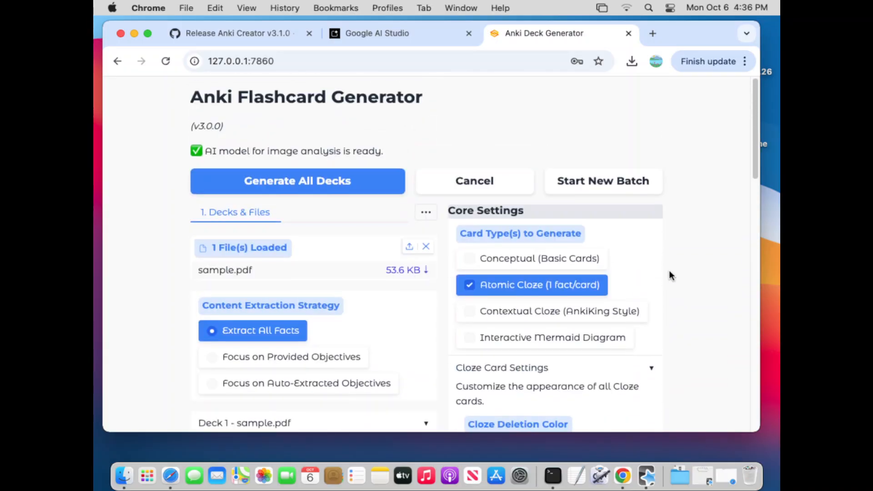
- Generate all decks with the chosen settings and follow the progress in the Session Log
left_click(264, 181)
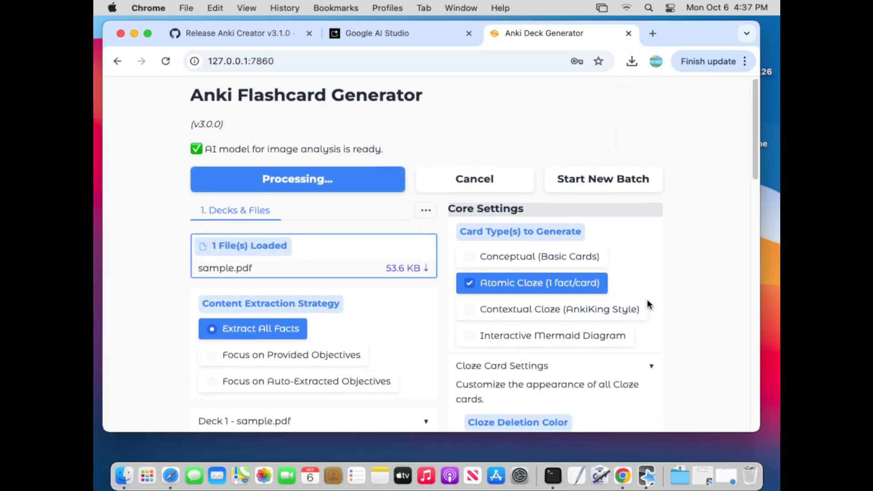
scroll(650, 298, "down", 8)
scroll(655, 302, "down", 5)
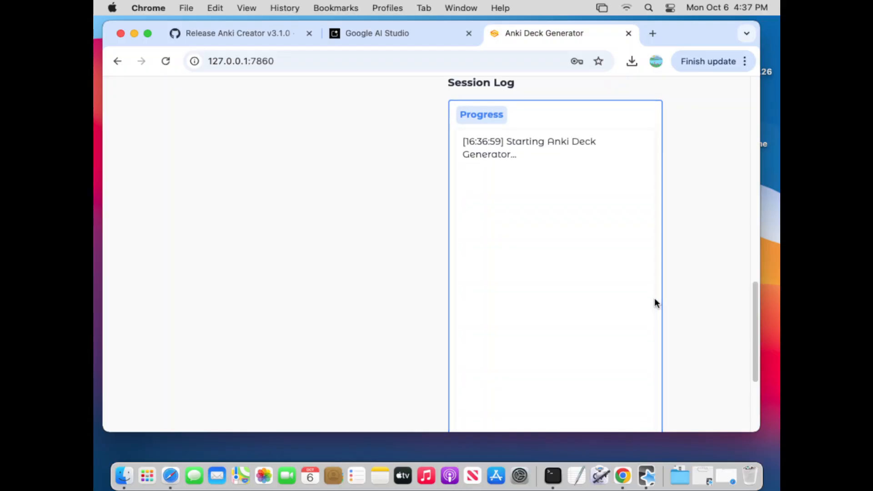
scroll(655, 303, "up", 3)
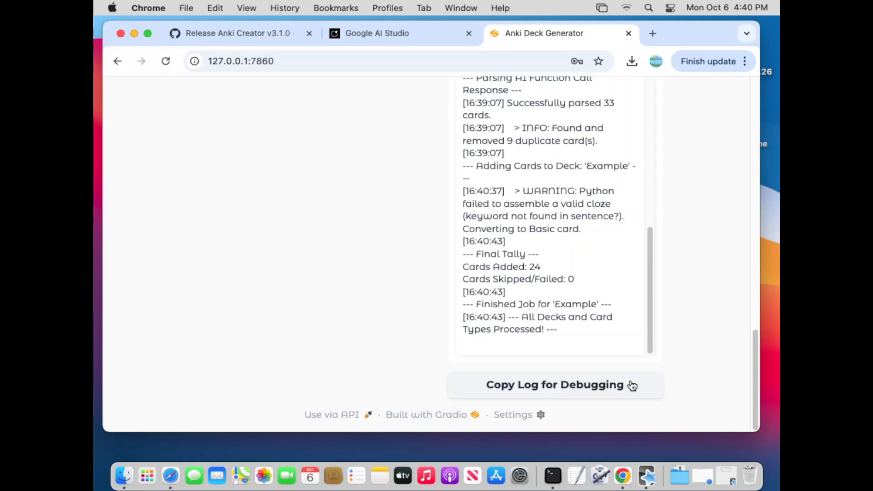
- Switch to Anki and start studying the Example deck
left_click(647, 475)
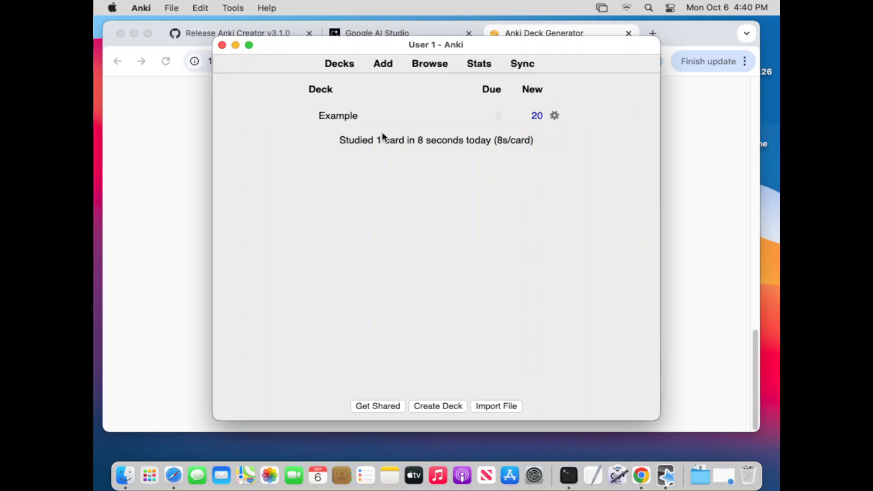
left_click(348, 119)
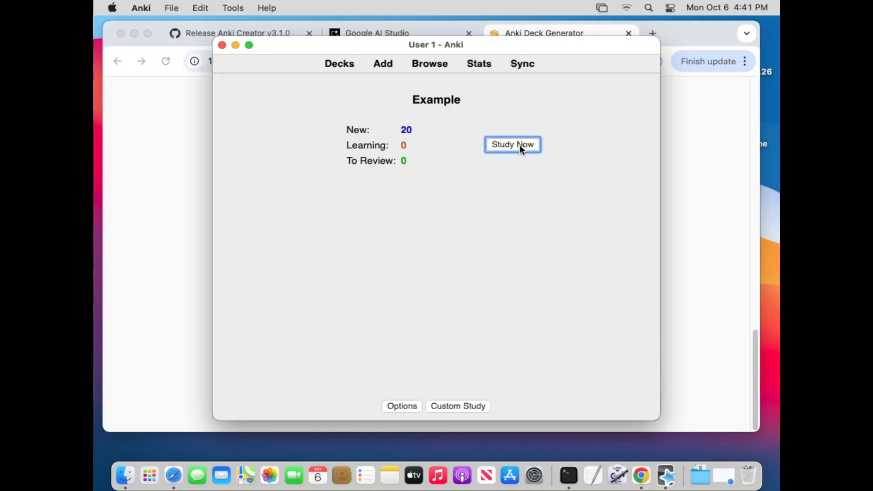
left_click(427, 64)
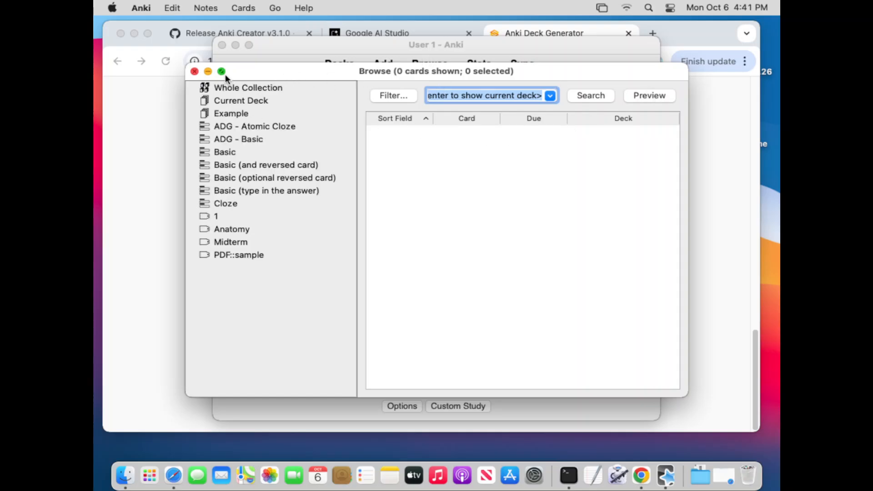
left_click(195, 72)
left_click(514, 145)
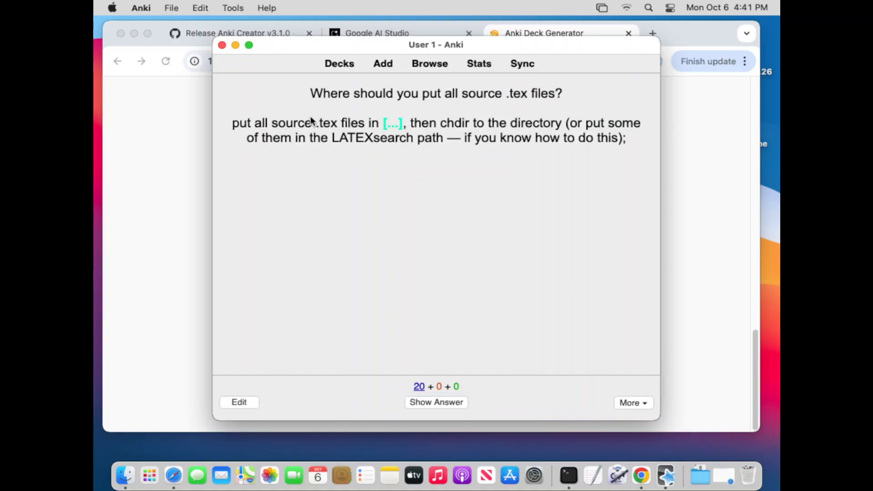
- Reveal and rate five cards of the Example deck as Good, and close Anki
left_click(454, 402)
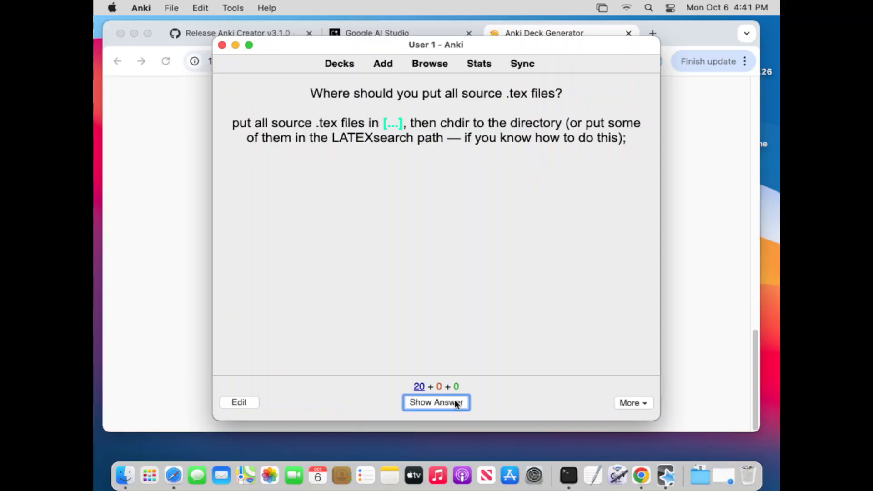
key("space")
key("space")
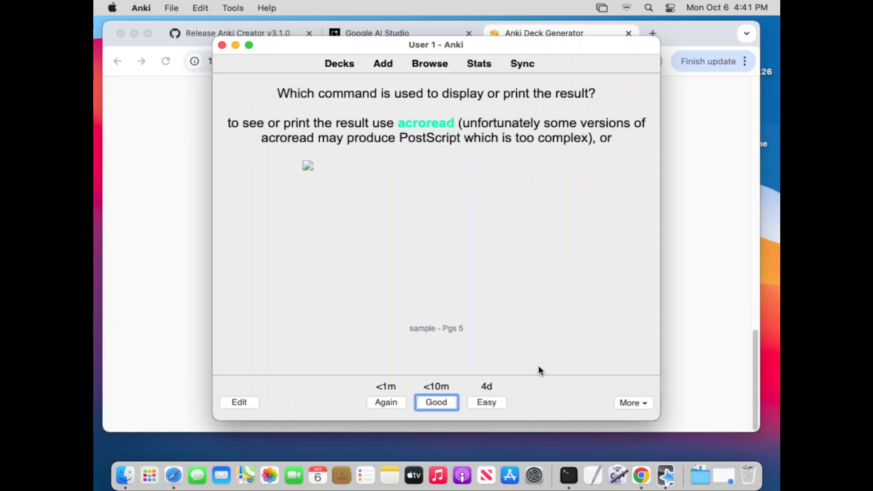
key("space")
key("space")
key("space")
key("space")
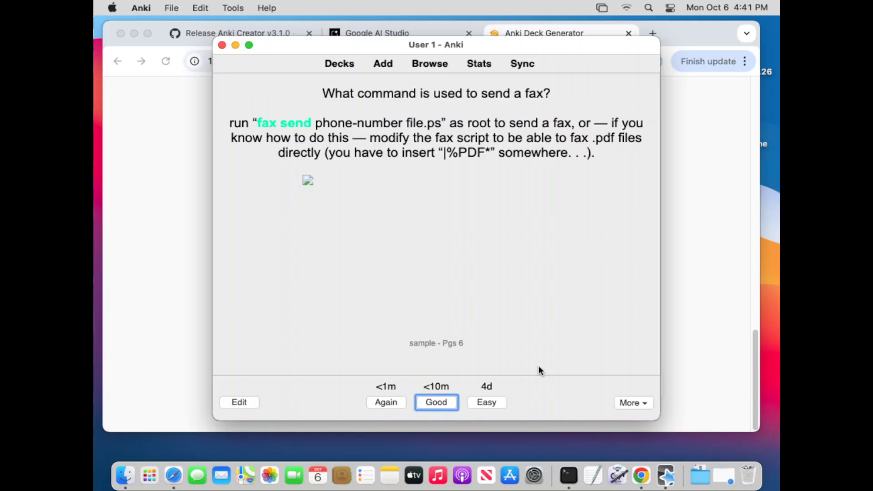
key("space")
key("space")
key("space")
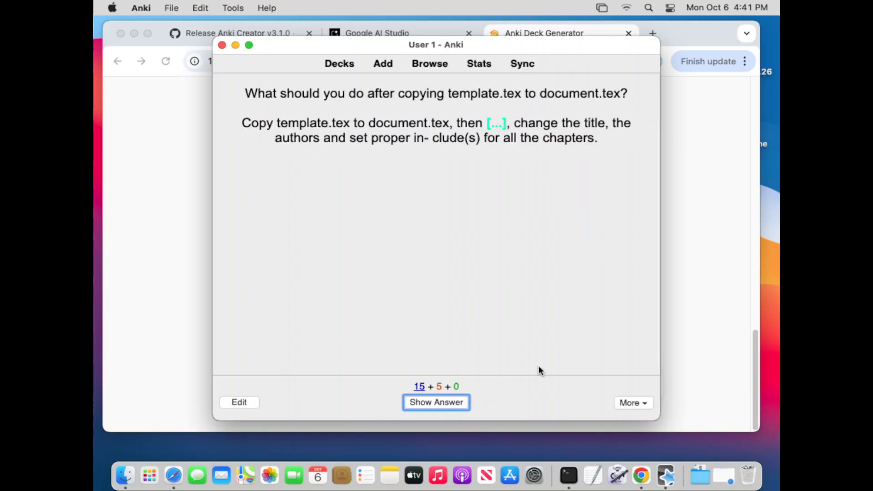
left_click(221, 46)
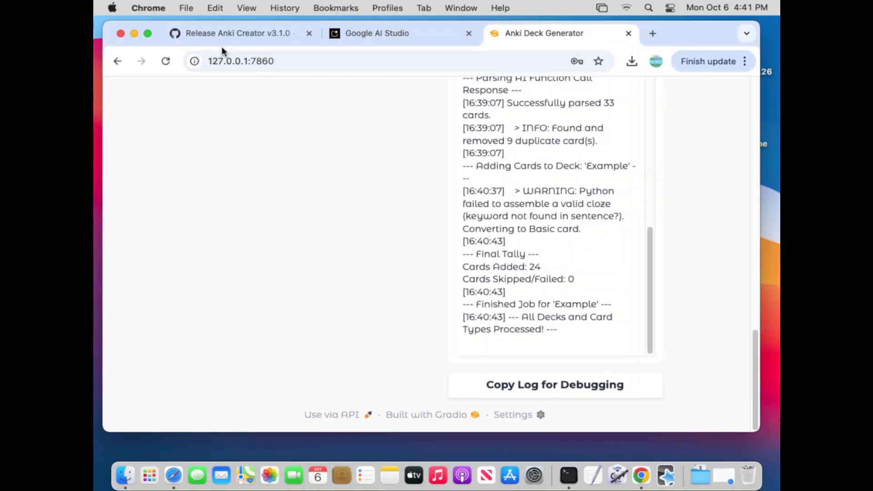
- Bring up the Anki Creator release page and launch Anki from anki-2.1.35-mac.dmg in the Downloads folder
scroll(381, 271, "up", 2)
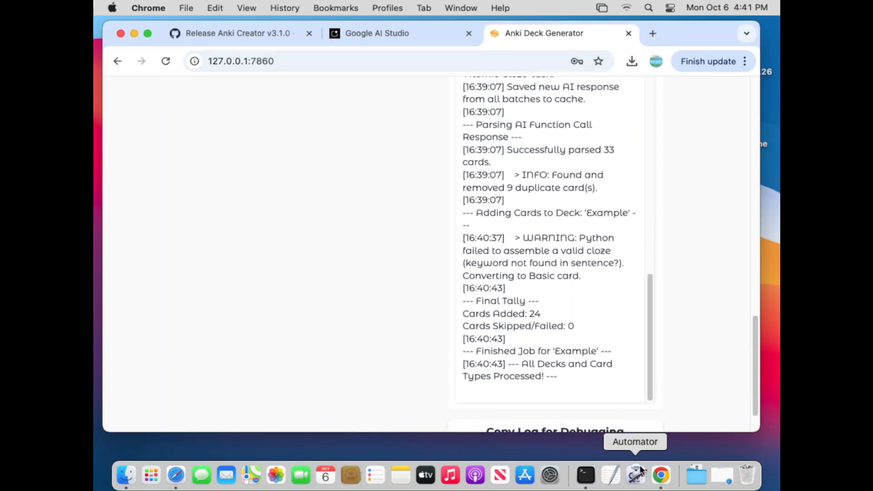
left_click(230, 34)
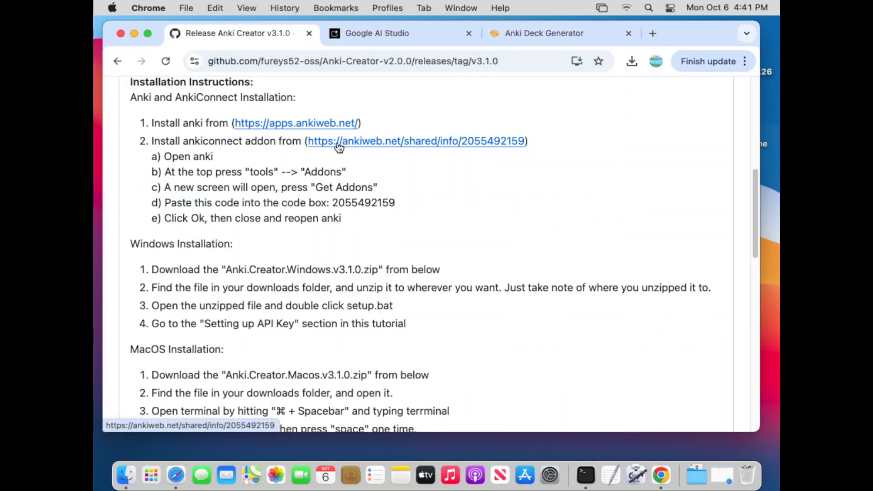
left_click(126, 475)
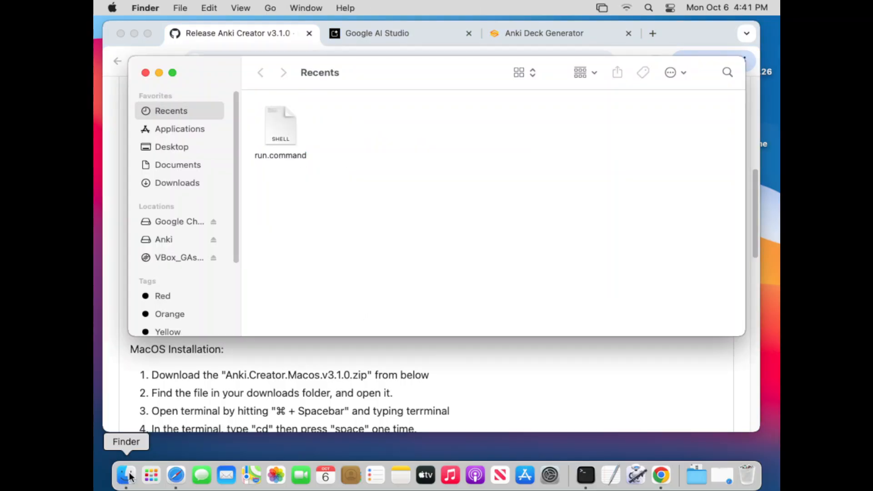
left_click(154, 178)
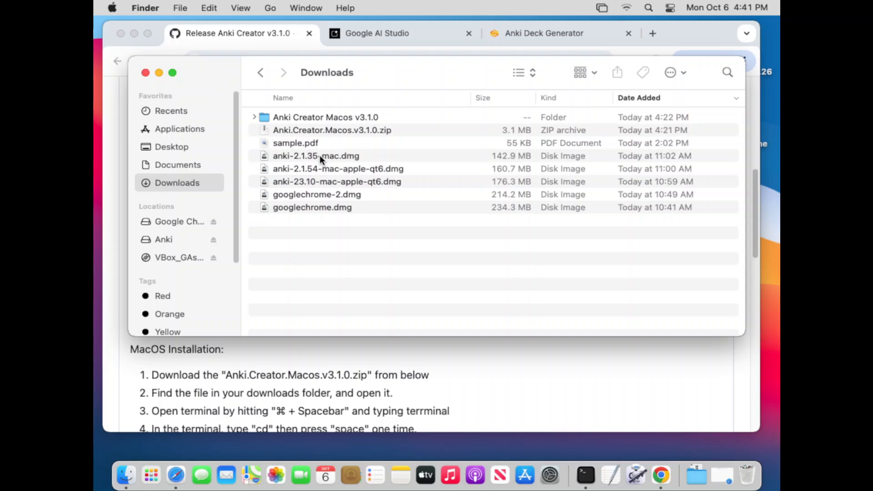
left_click(320, 156)
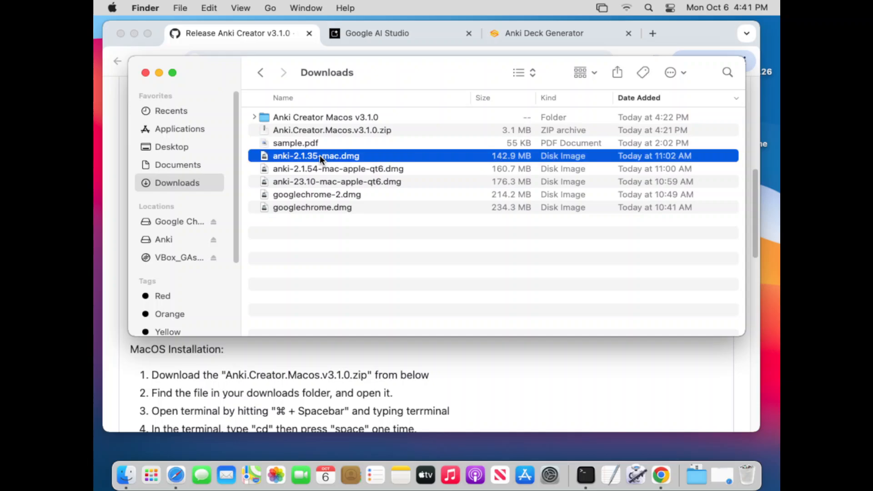
double_click(320, 155)
double_click(321, 157)
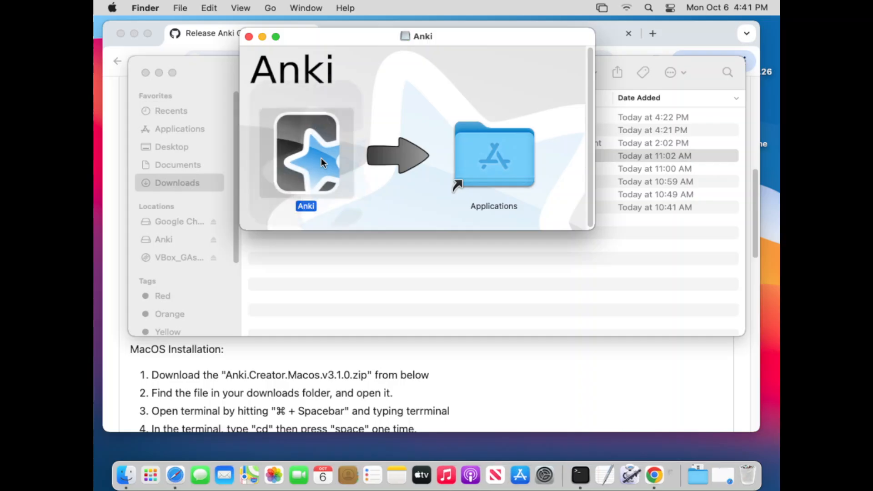
- Minimize the Anki disk image and Downloads windows, and decline the Anki update download
left_click(263, 37)
left_click(157, 72)
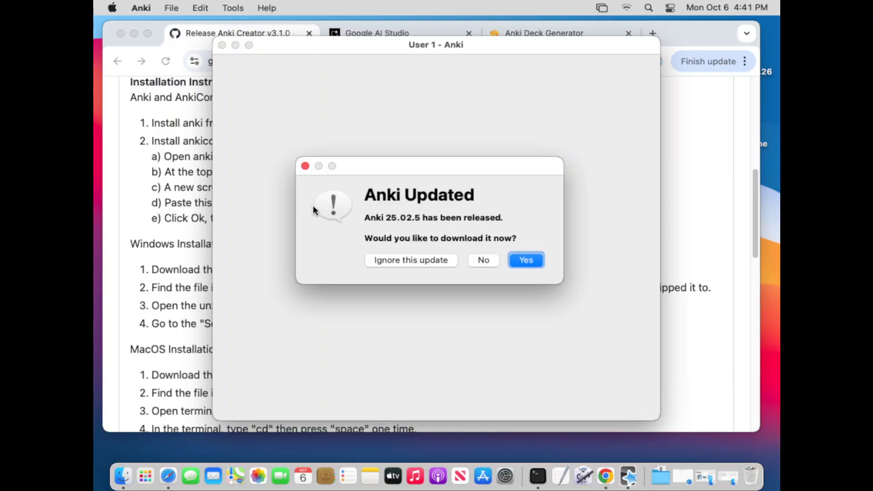
left_click(487, 258)
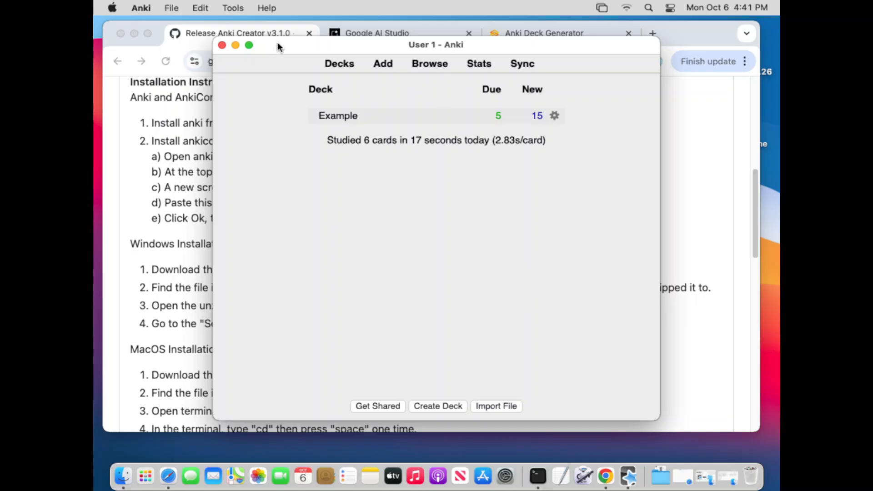
- Open Anki's add-ons manager and bring up the dialog for installing an add-on by code
left_click(233, 9)
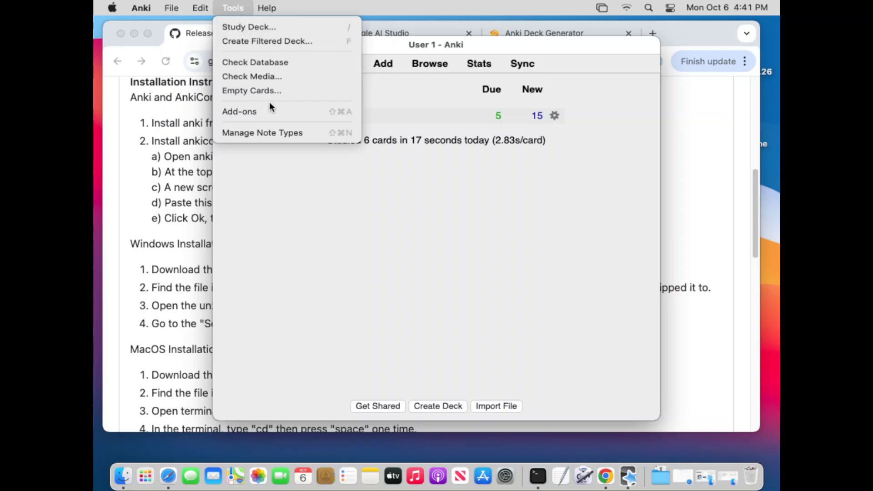
left_click(272, 114)
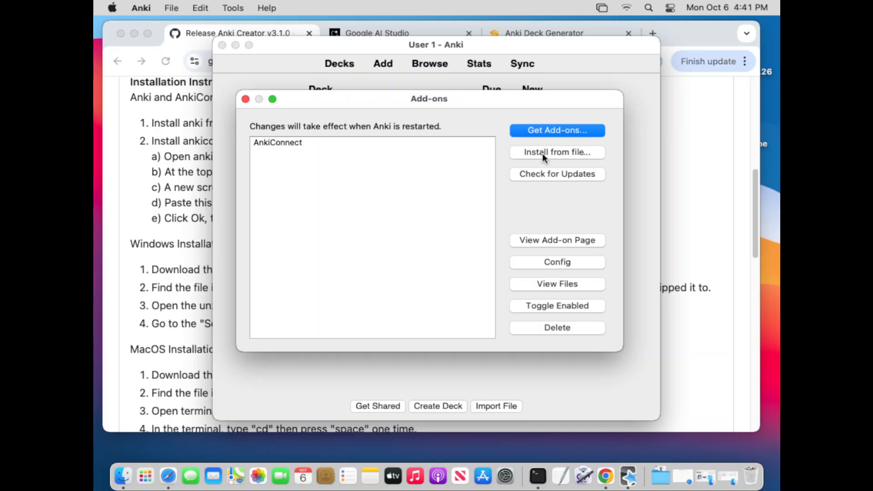
left_click(547, 130)
left_click(142, 245)
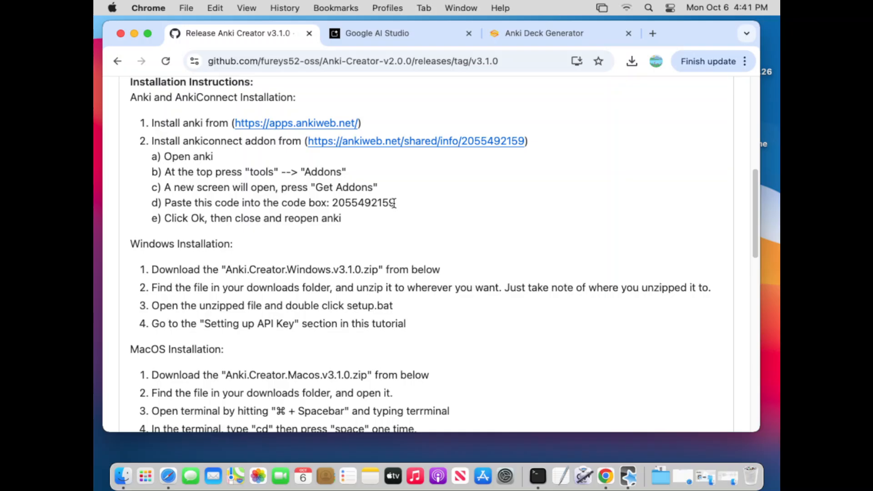
left_click_drag(392, 203, 332, 207)
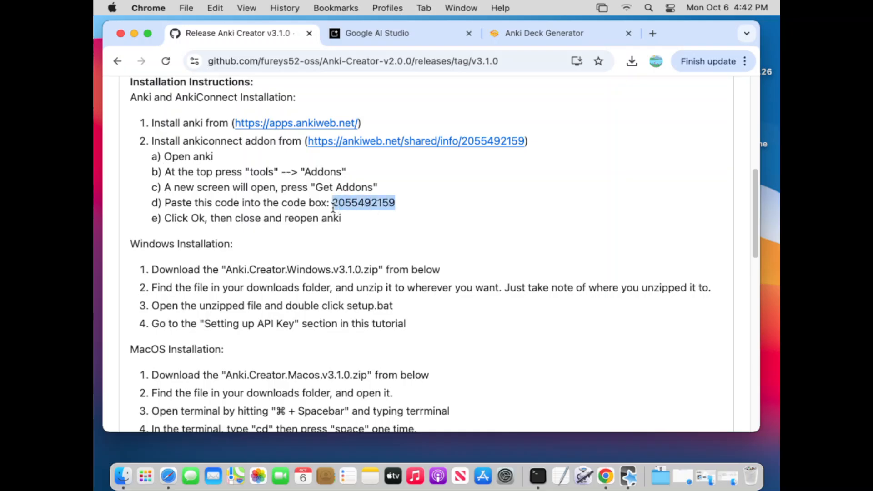
right_click(342, 205)
left_click(372, 236)
left_click(629, 476)
right_click(430, 253)
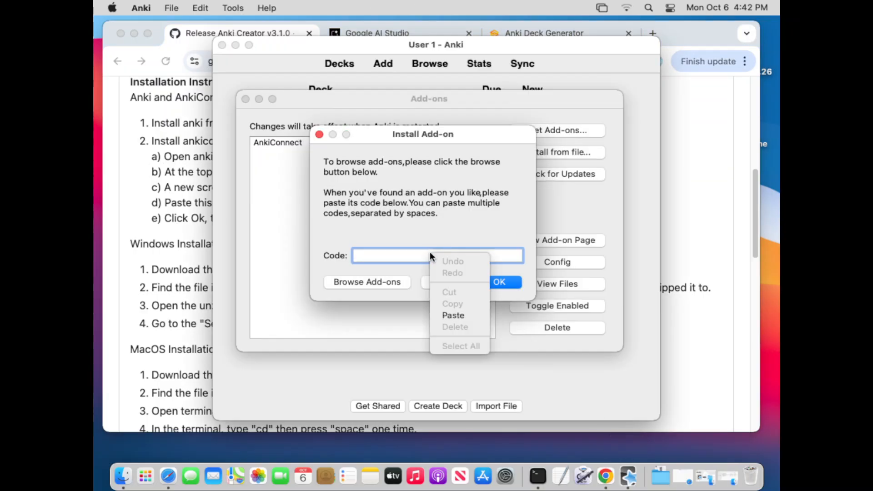
left_click(453, 314)
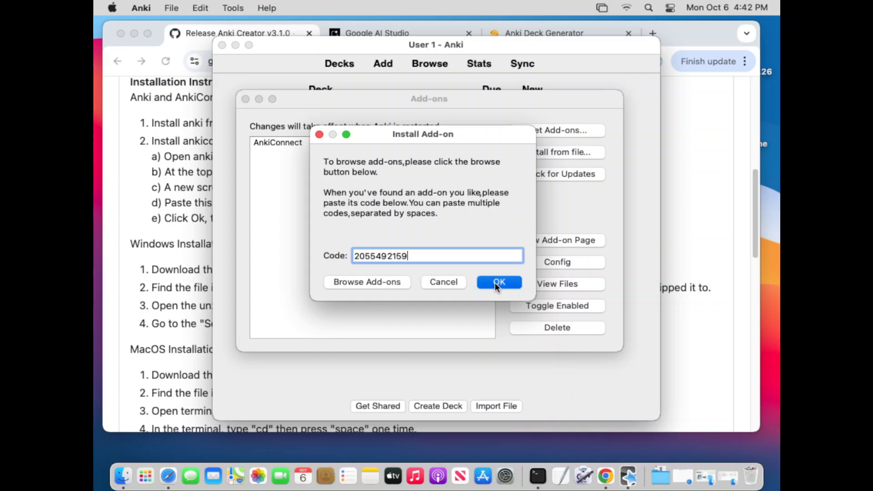
left_click(495, 282)
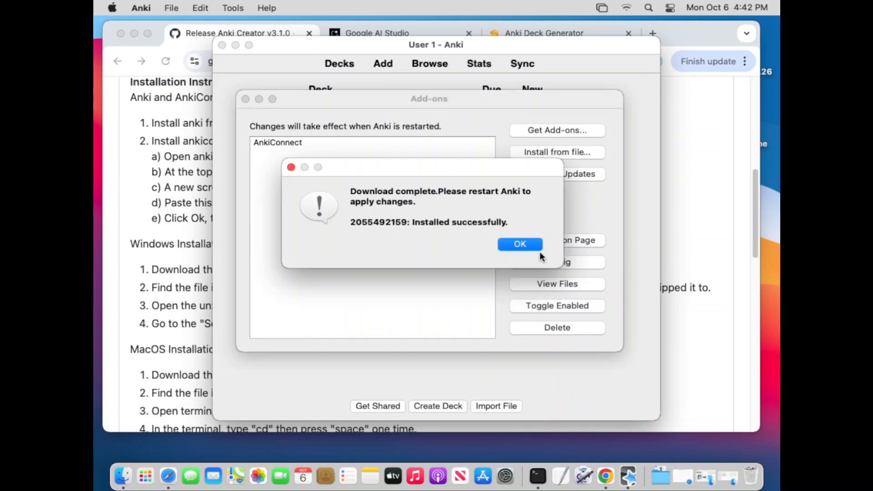
- Dismiss the installation notice and close both the Add-ons window and Anki
left_click(519, 244)
left_click(245, 99)
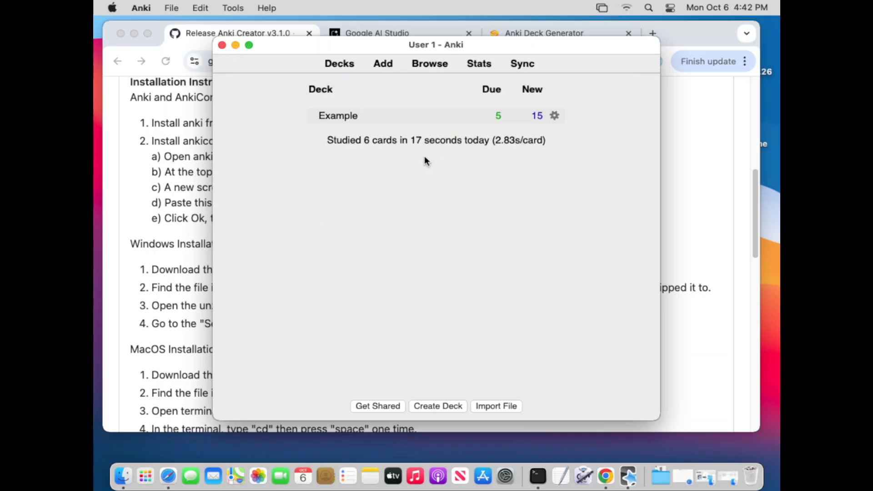
left_click(221, 46)
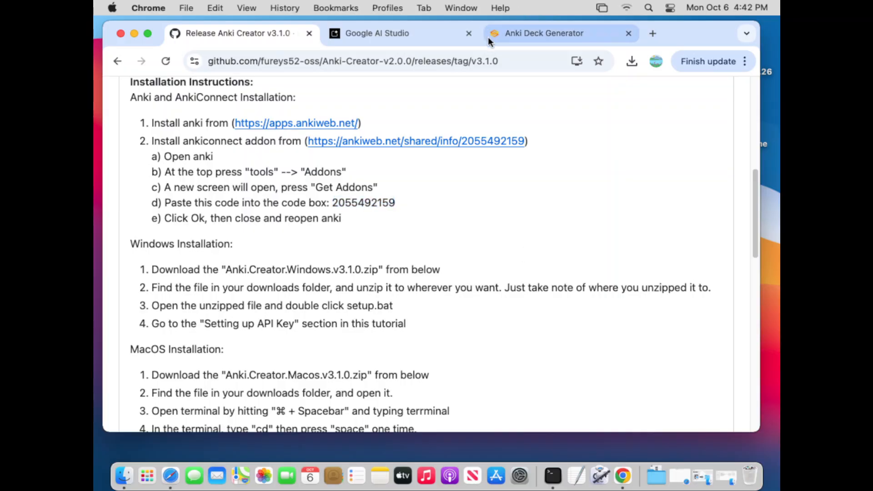